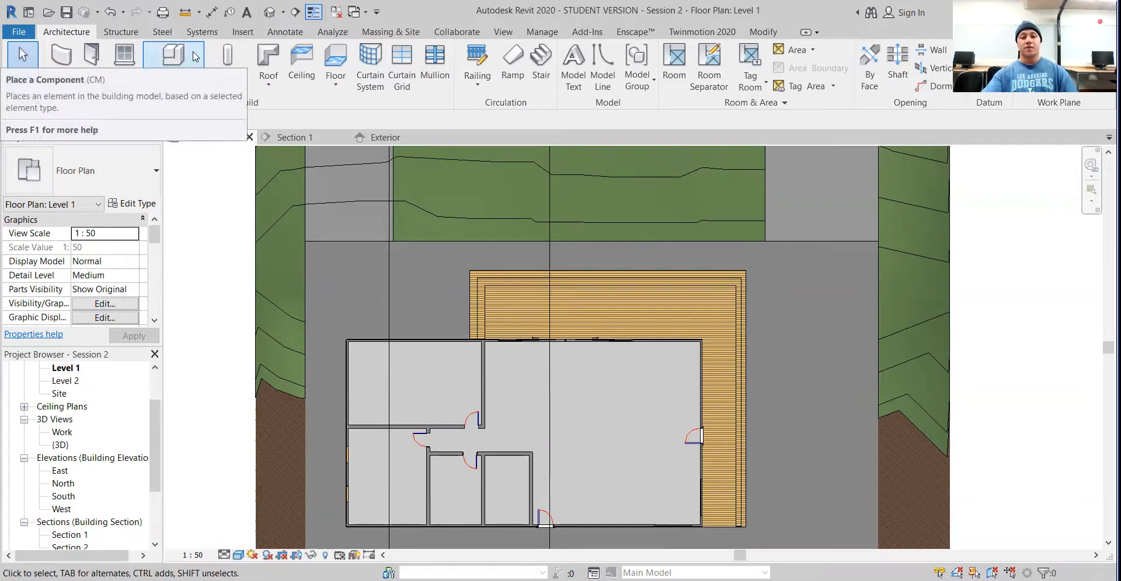
- Start placing a component and browse for a family to load in the New Zealand metric library's Components folder
click(178, 57)
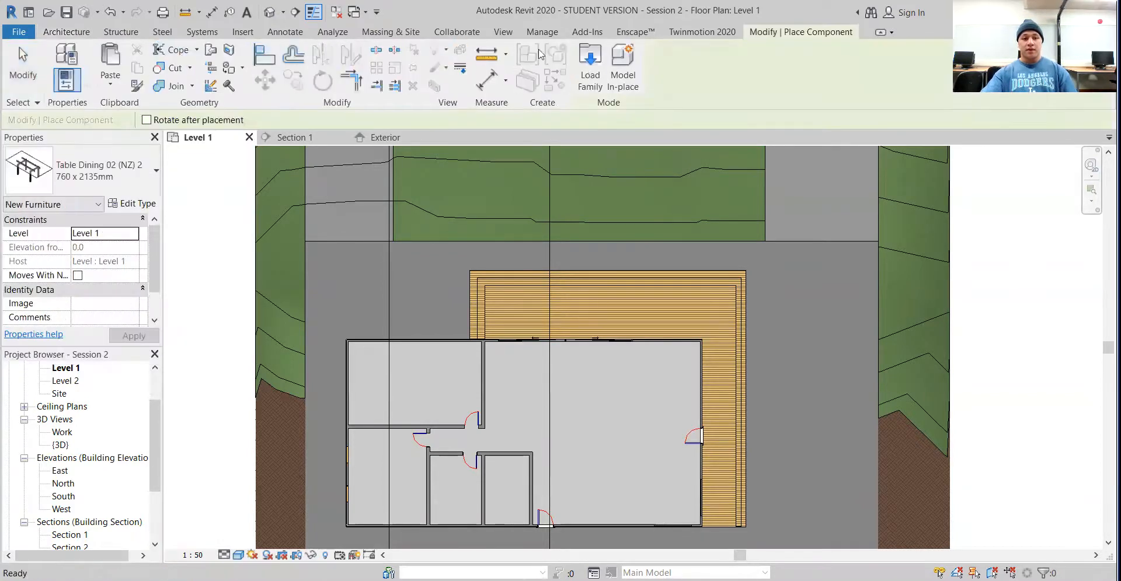
click(591, 57)
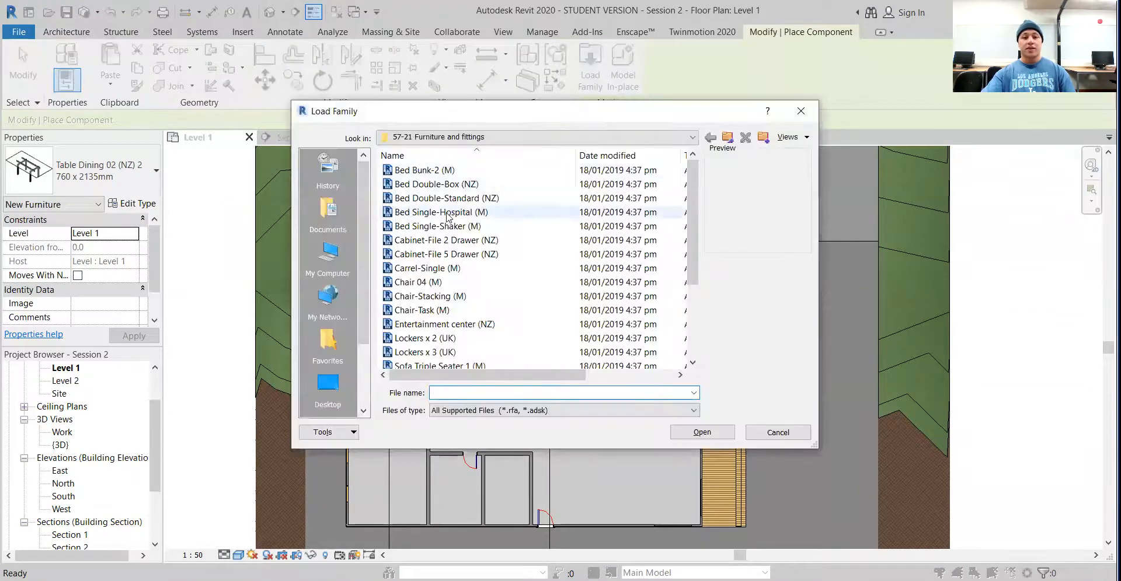
scroll(328, 365, down, 2)
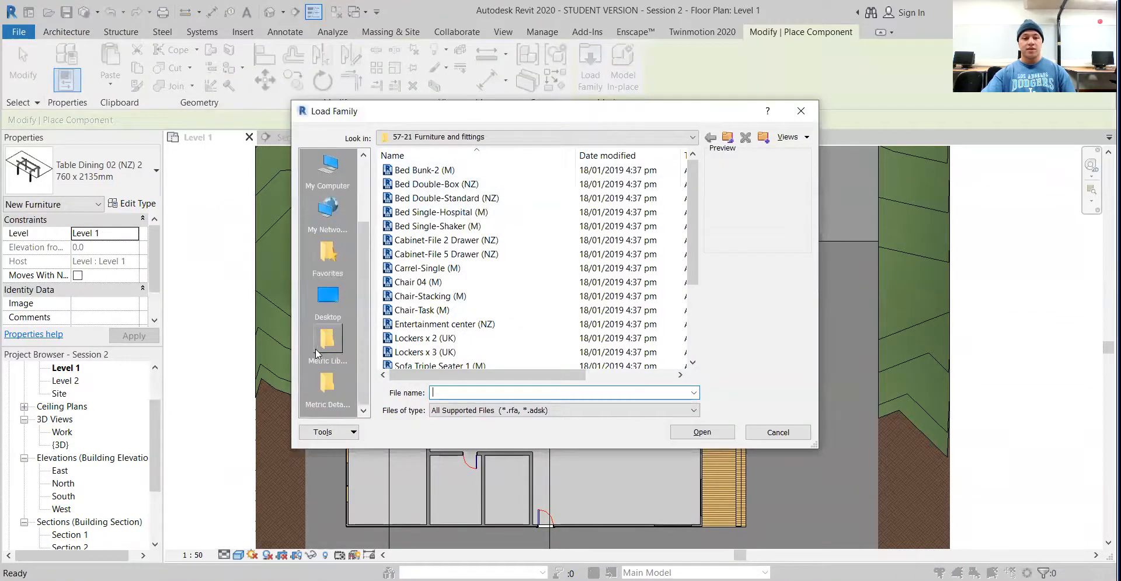
click(327, 356)
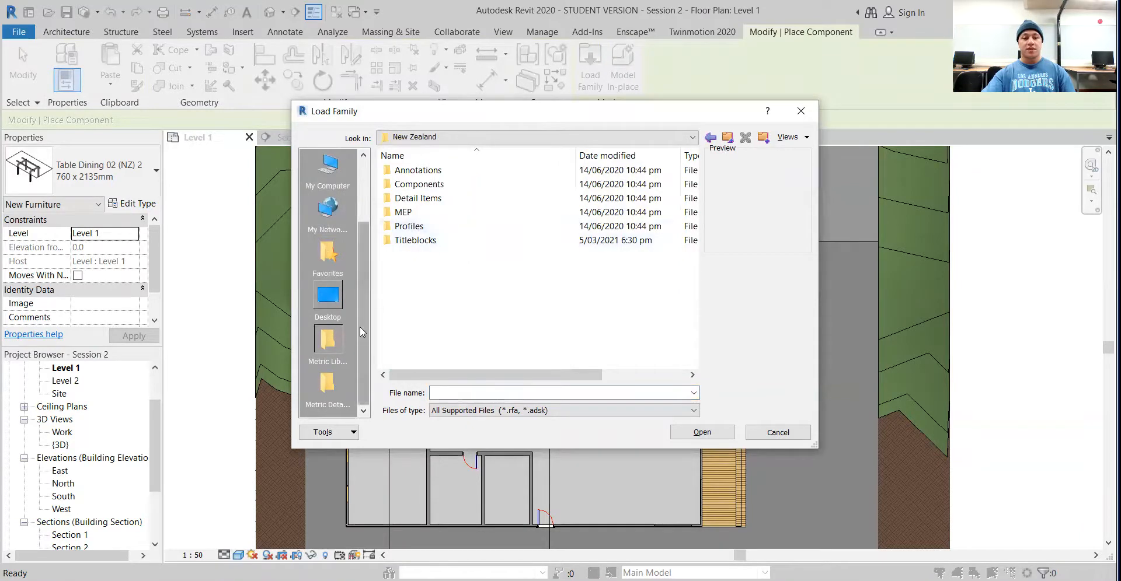
scroll(323, 232, up, 2)
scroll(324, 233, down, 2)
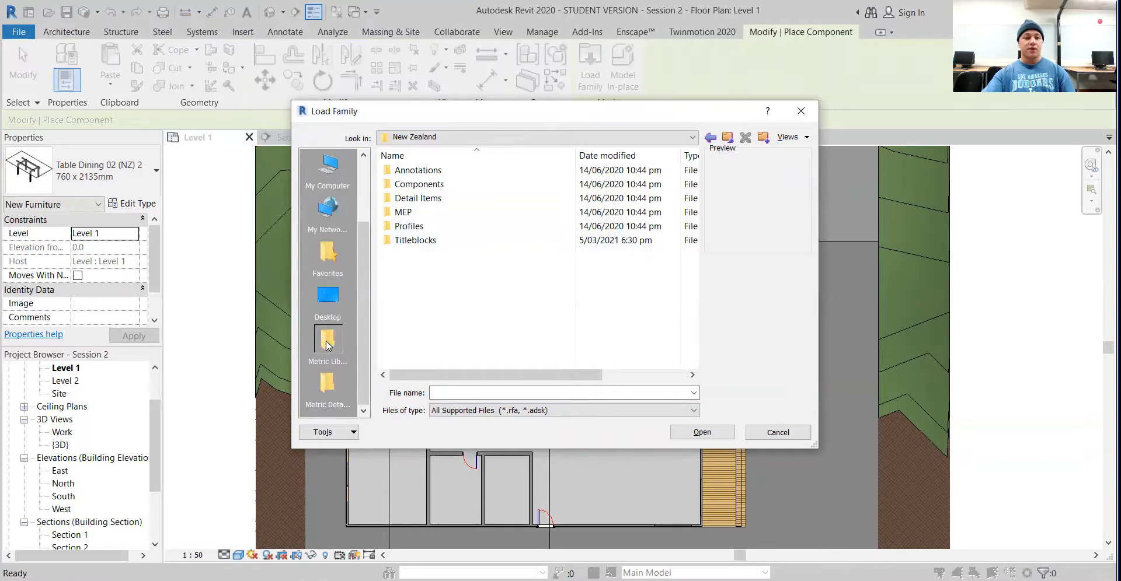
double_click(447, 185)
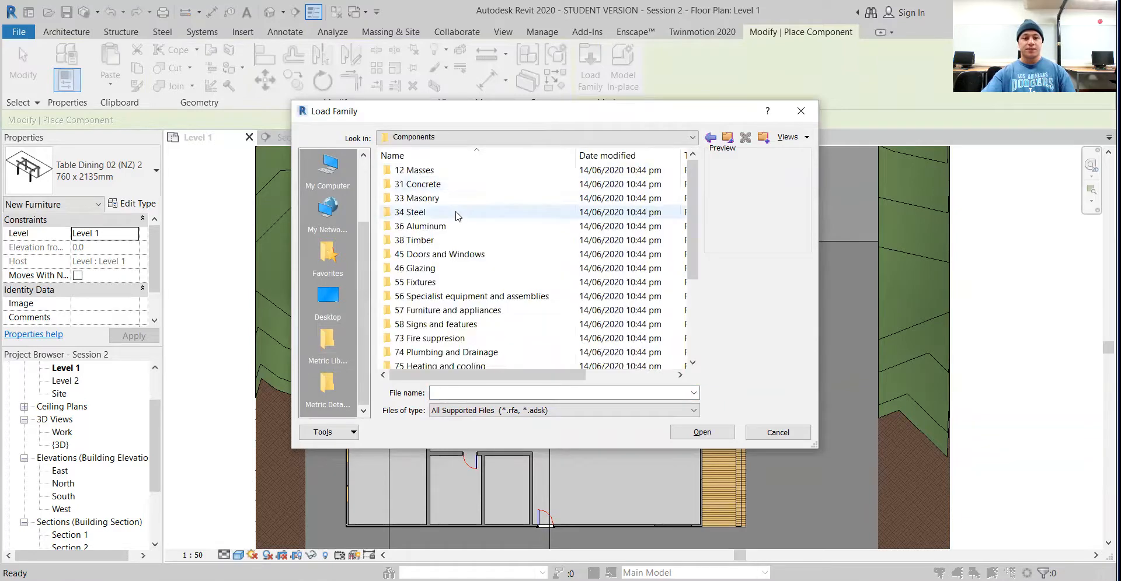
- Go into the 57 Furniture and appliances folder and open its 57-21 Furniture and fittings subfolder
scroll(473, 214, down, 3)
scroll(474, 222, up, 3)
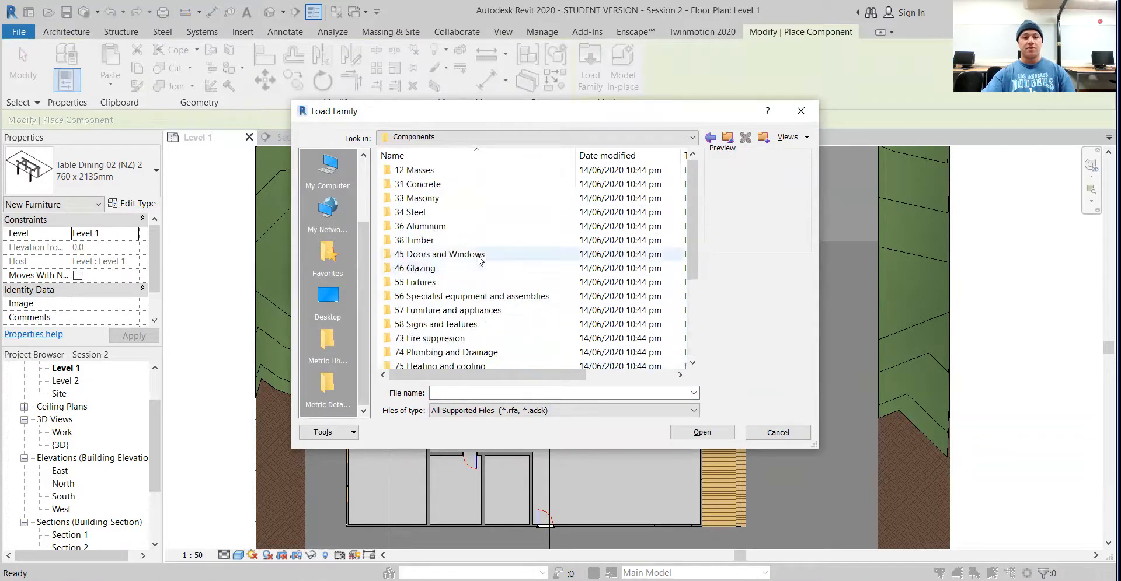
scroll(476, 224, down, 3)
scroll(476, 225, up, 3)
scroll(478, 222, down, 3)
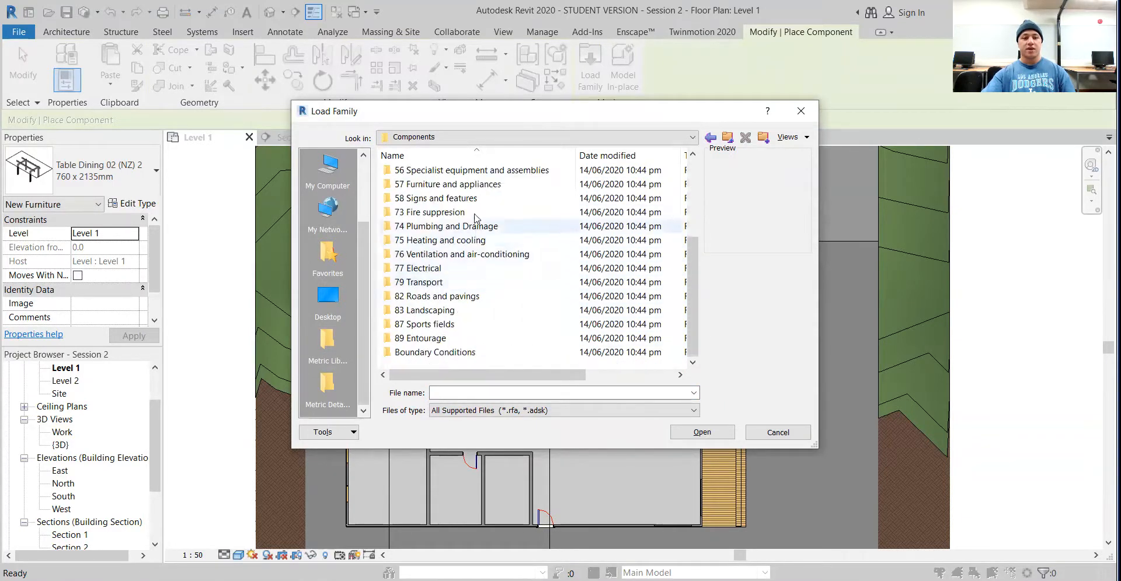
scroll(480, 217, up, 1)
scroll(479, 217, up, 2)
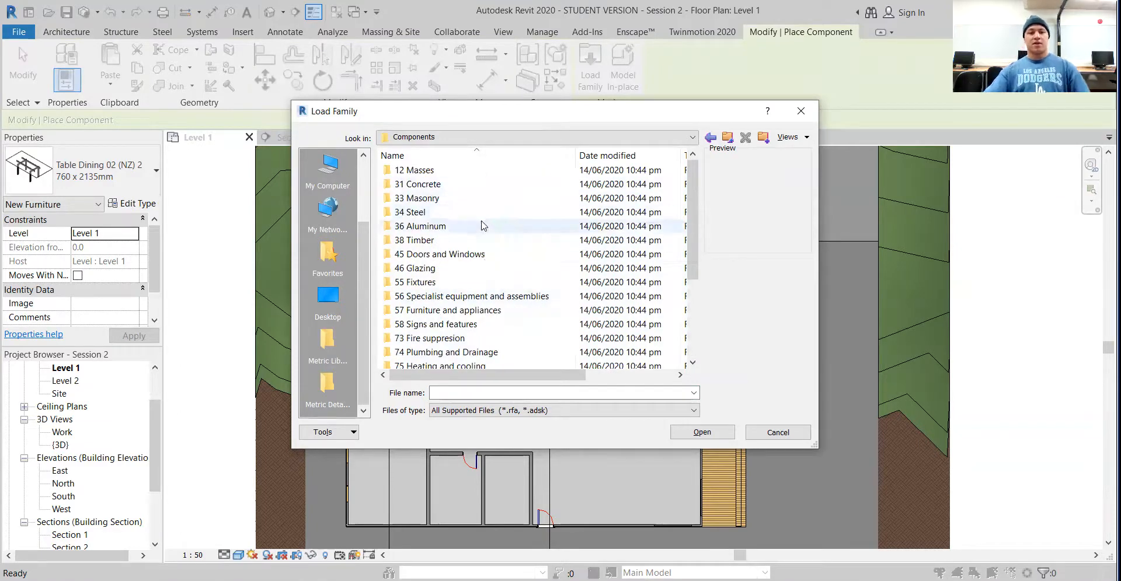
scroll(490, 234, down, 3)
scroll(492, 239, up, 1)
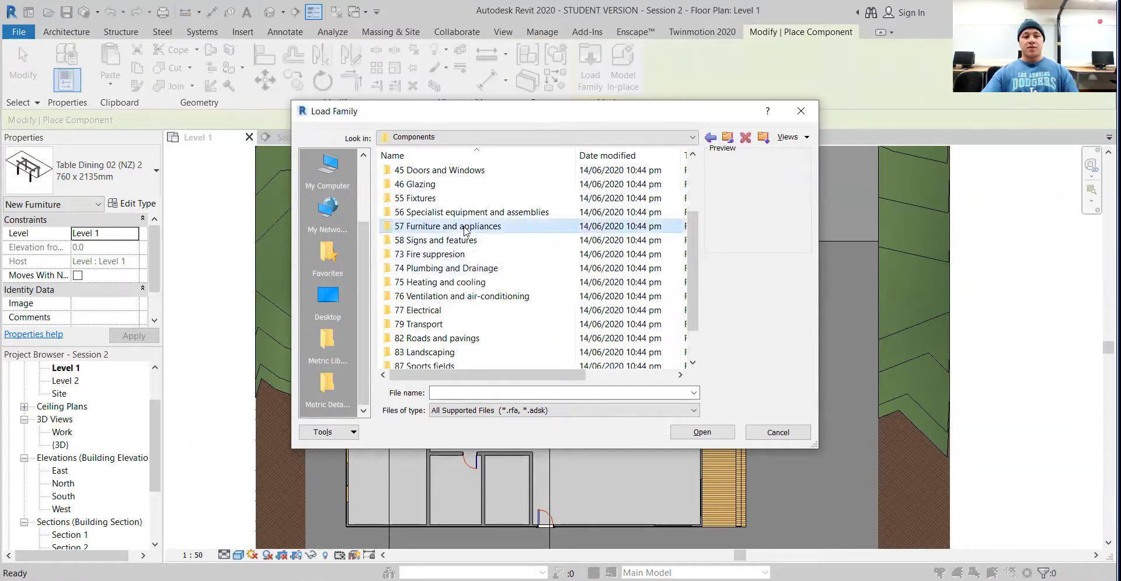
double_click(461, 226)
double_click(455, 214)
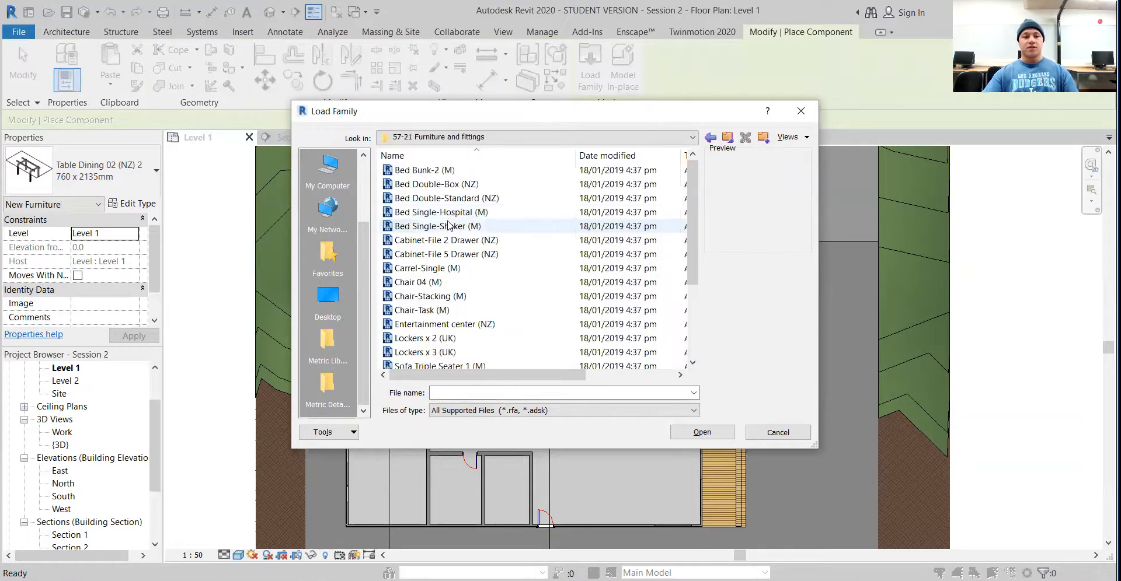
- Preview the sofa and dining table families and load Table Dining 02 (NZ) into the project
scroll(454, 297, down, 3)
click(434, 297)
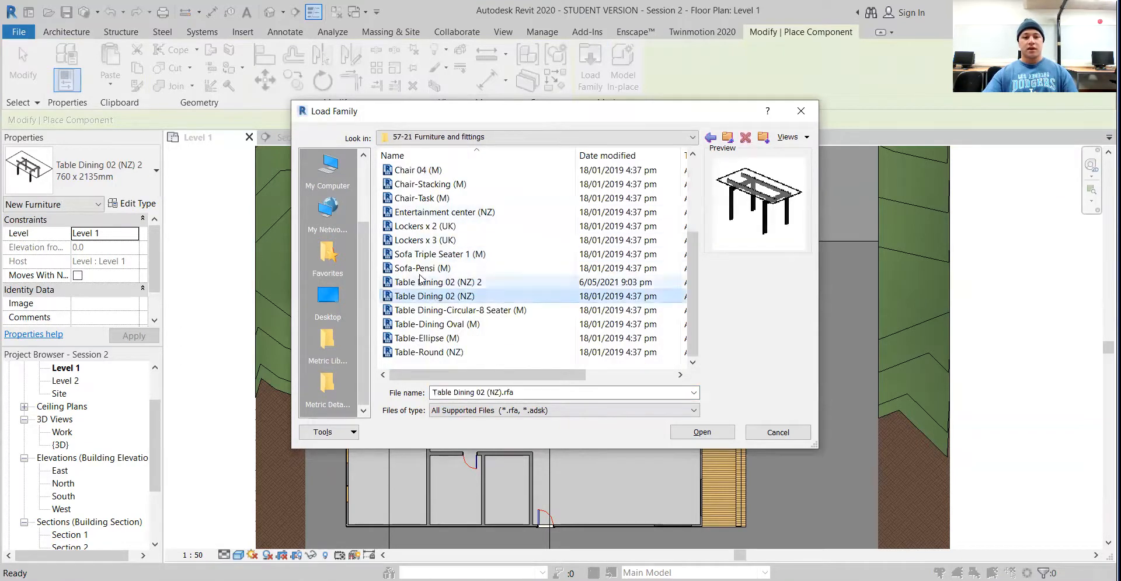
click(421, 281)
click(435, 254)
click(426, 283)
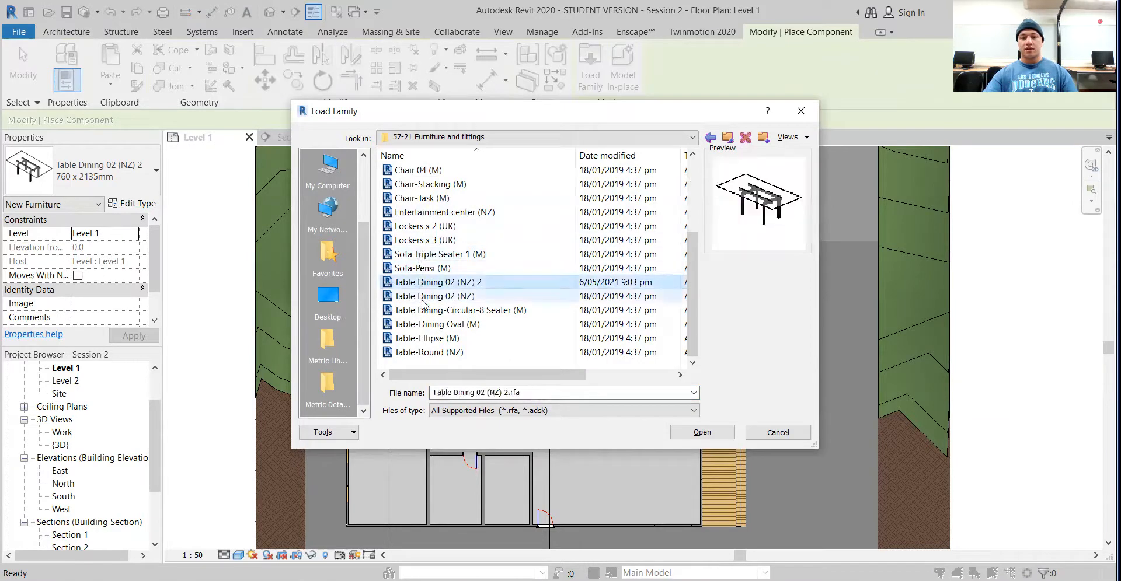
click(422, 300)
click(421, 312)
click(422, 297)
click(423, 285)
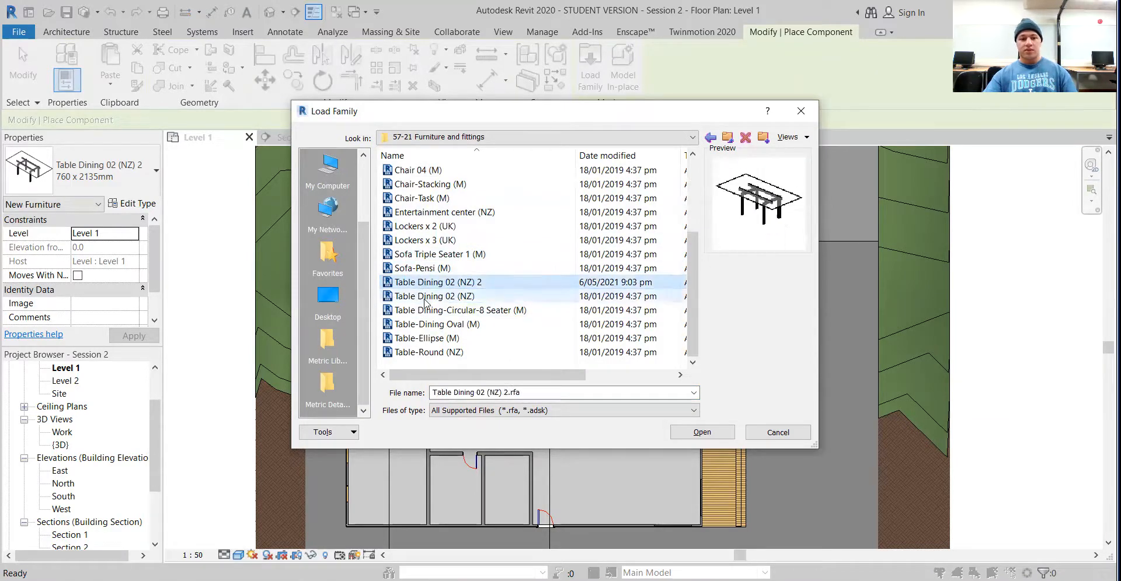
click(425, 298)
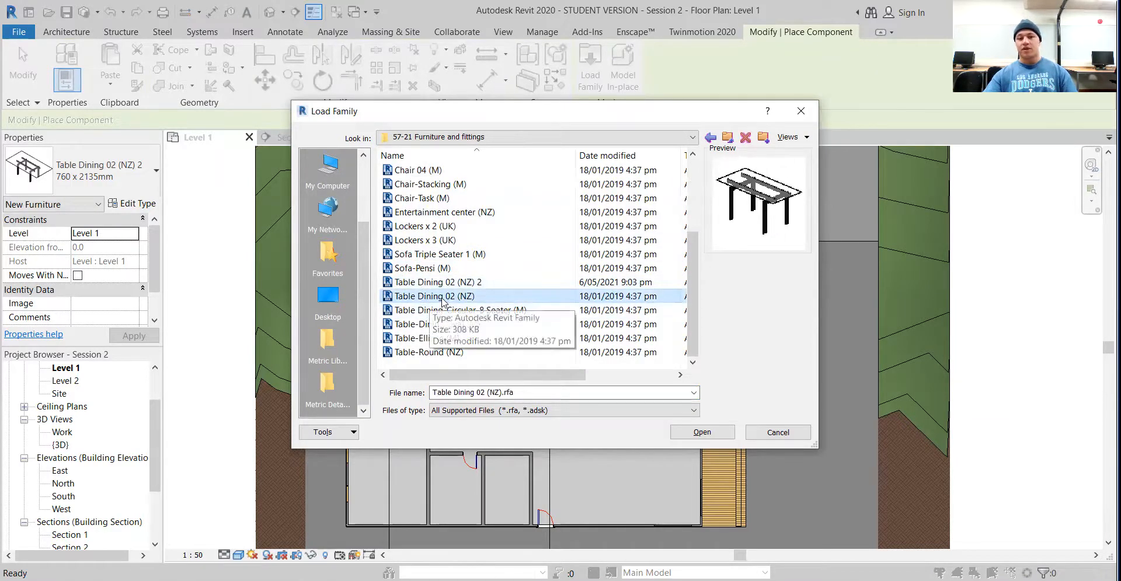
click(702, 433)
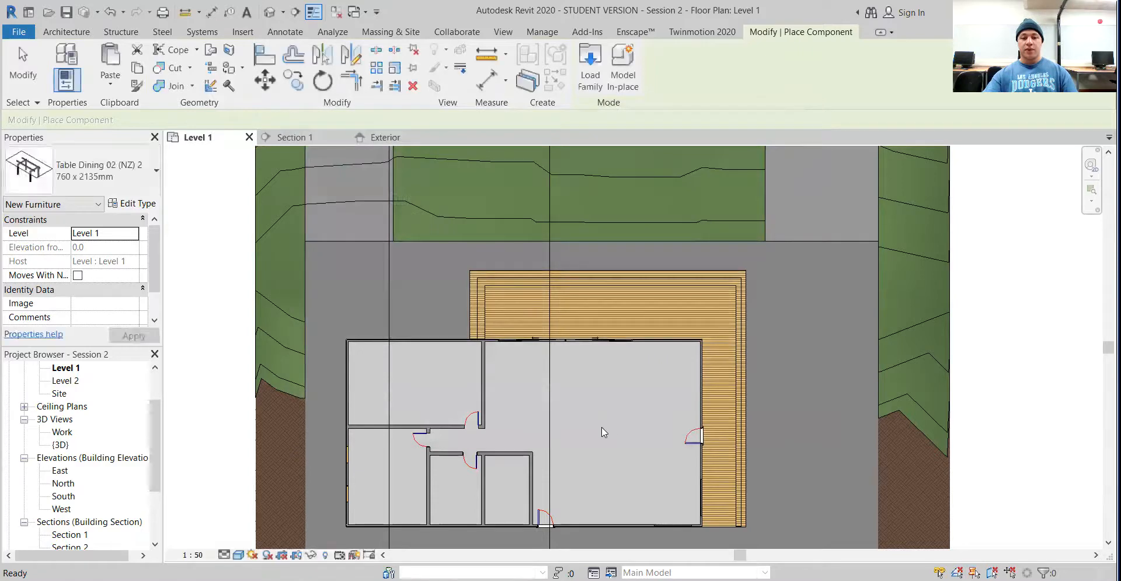
- Place one 760 x 2135mm Table Dining 02 (NZ) 2 in the large open room, about 4500 mm from the exterior wall beside the side deck
scroll(609, 428, up, 2)
scroll(613, 383, up, 1)
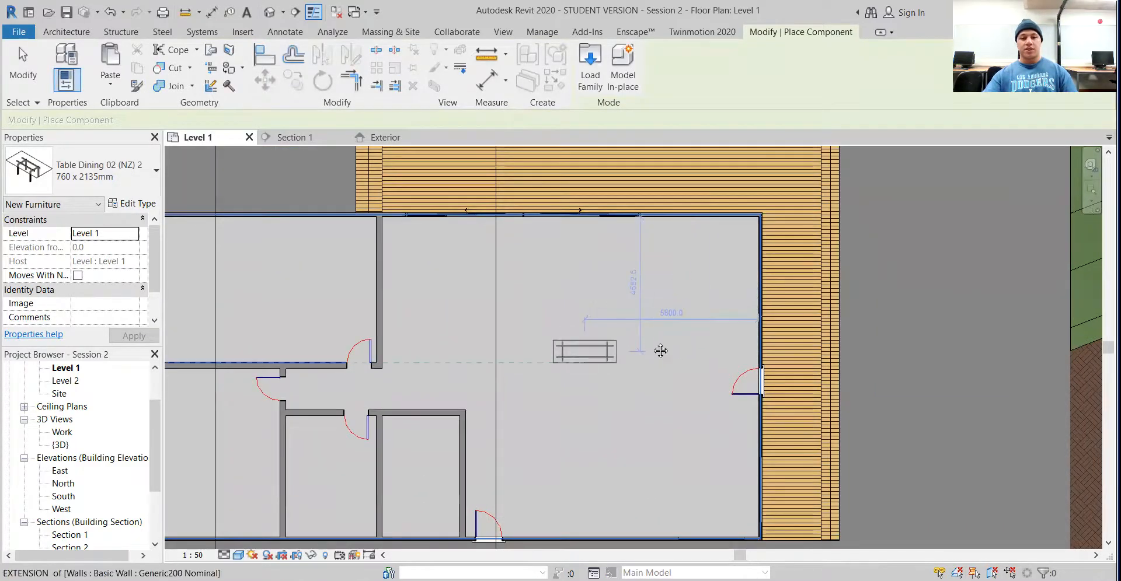
middle_drag(658, 348, 634, 391)
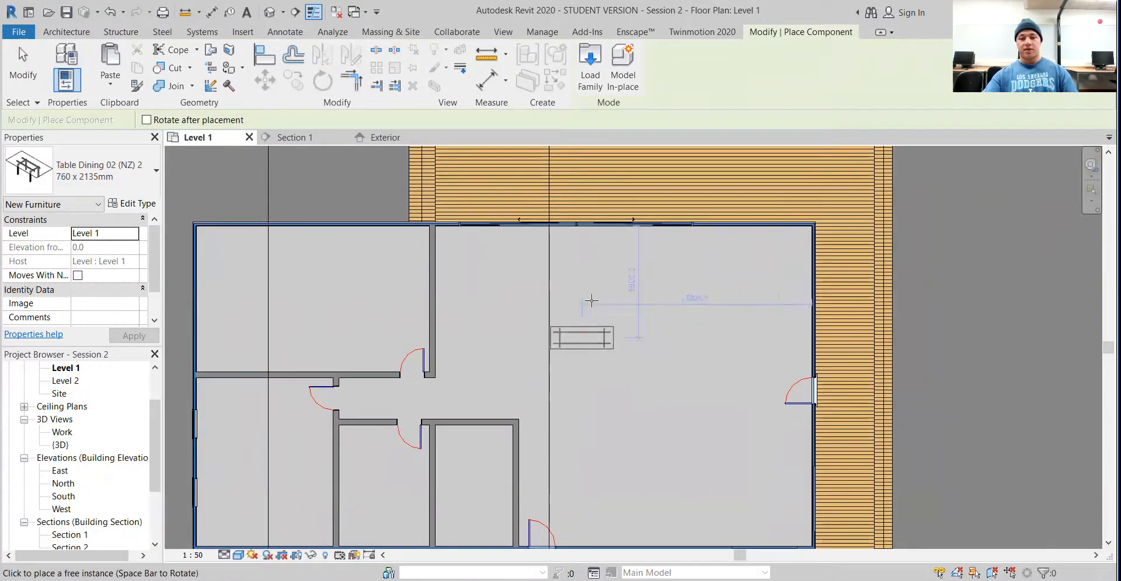
click(678, 320)
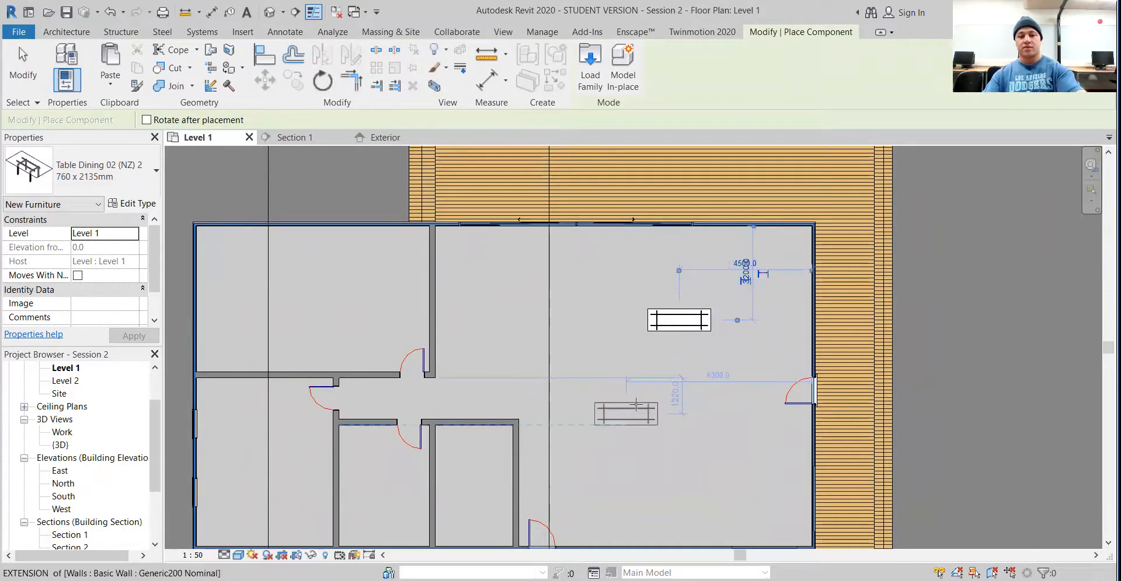
key(Escape)
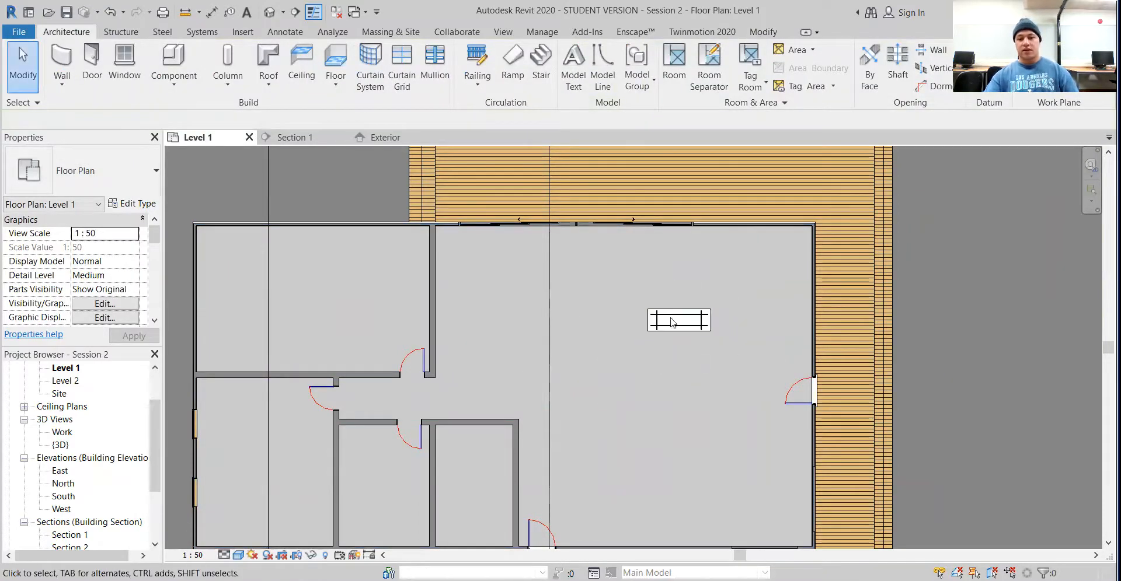
- Shift the dining table slightly towards the middle of the large room and rotate it 90 degrees about its centre
click(687, 319)
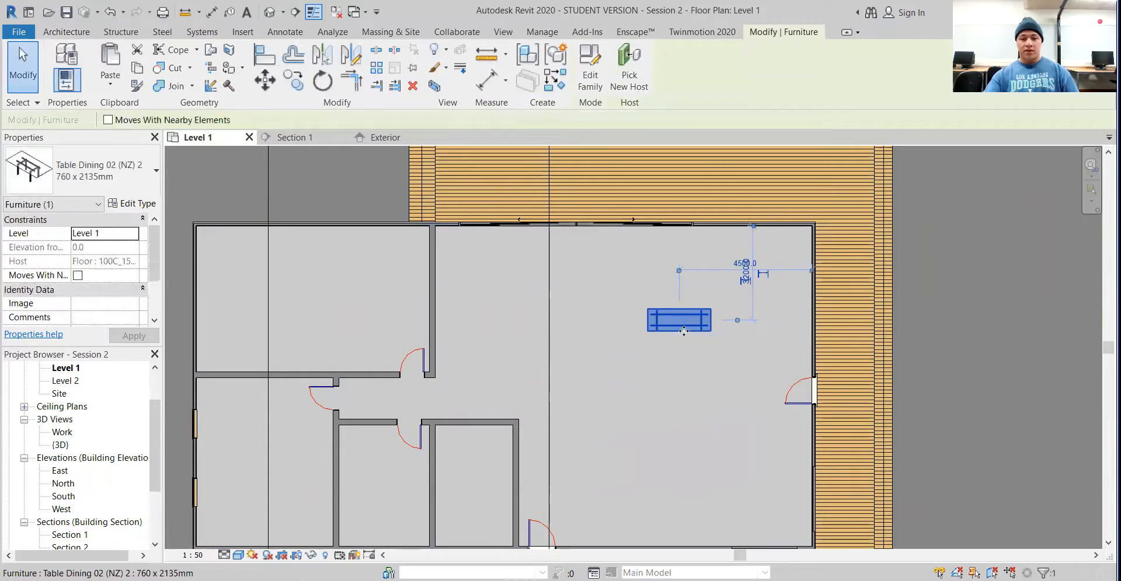
drag(727, 319, 656, 353)
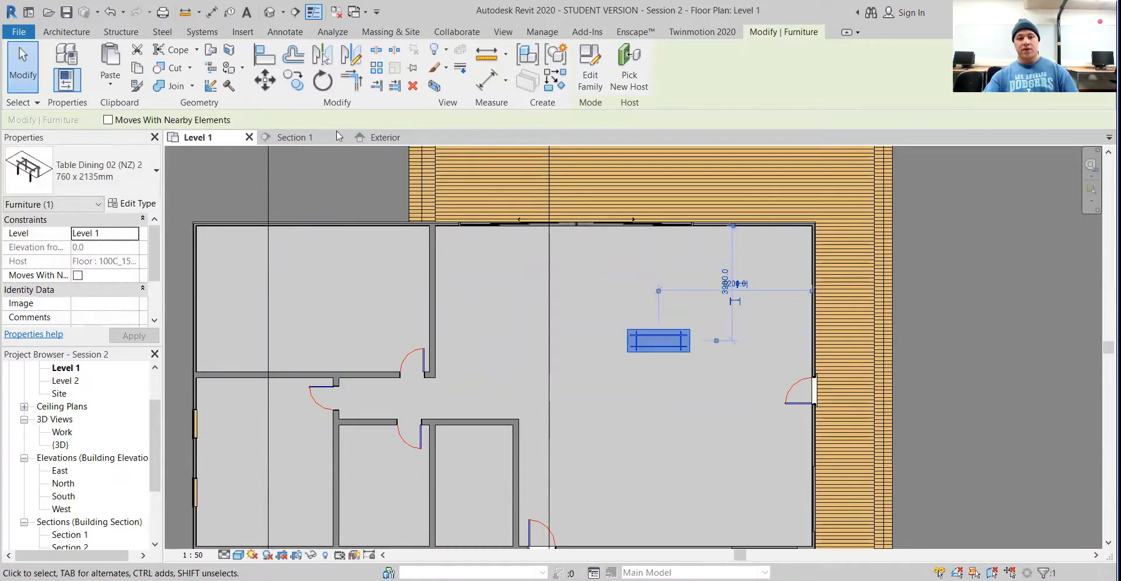
click(331, 82)
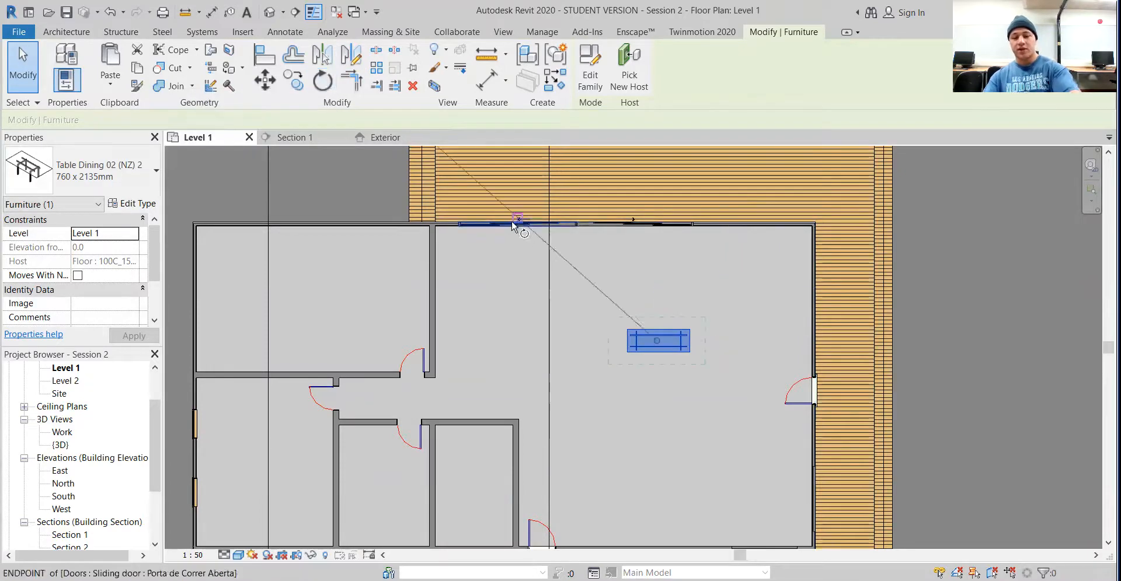
click(657, 255)
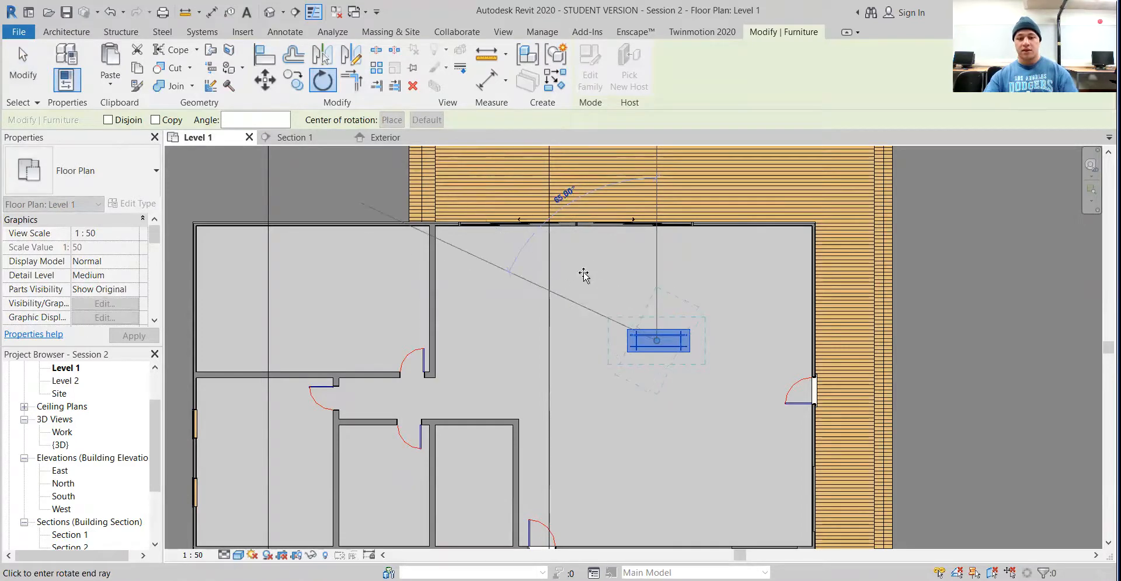
click(479, 340)
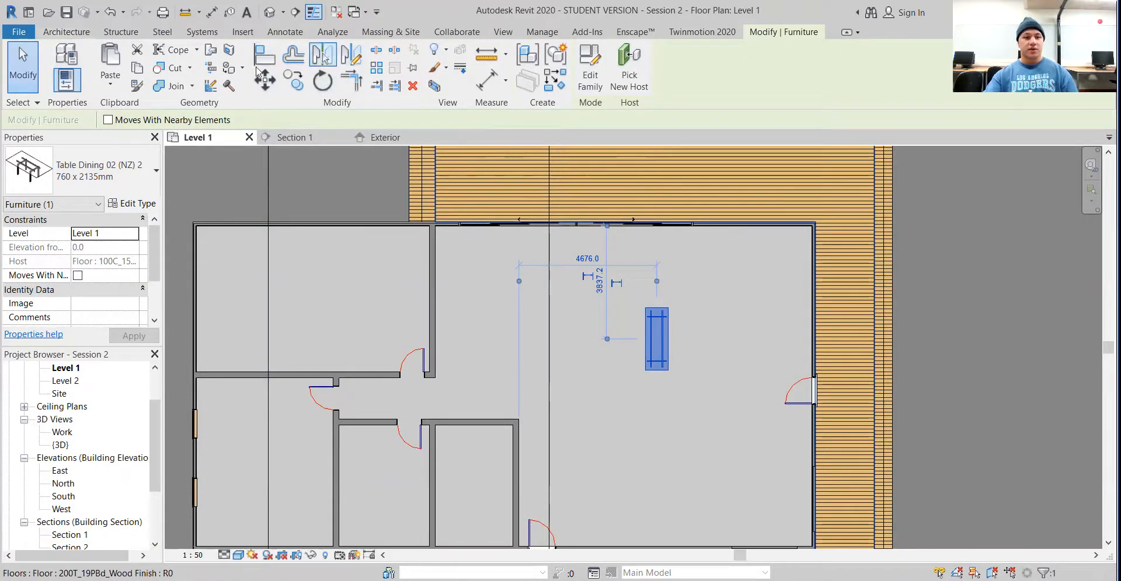
- Preview the chair families in 57-21 Furniture and fittings, load Chair 04 (M), and leave component placement without placing anything
click(85, 33)
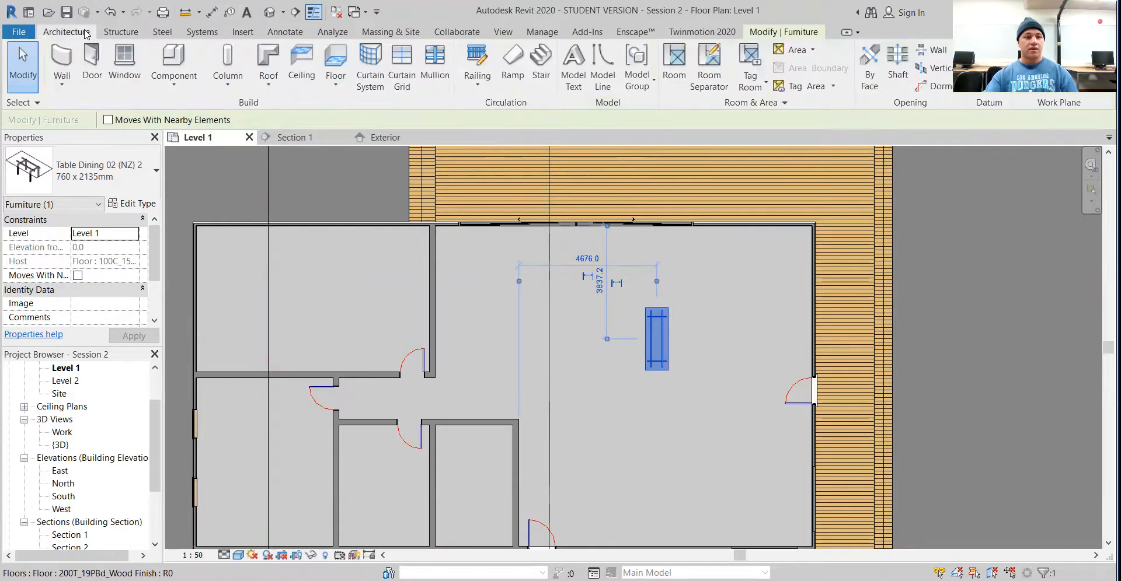
click(175, 62)
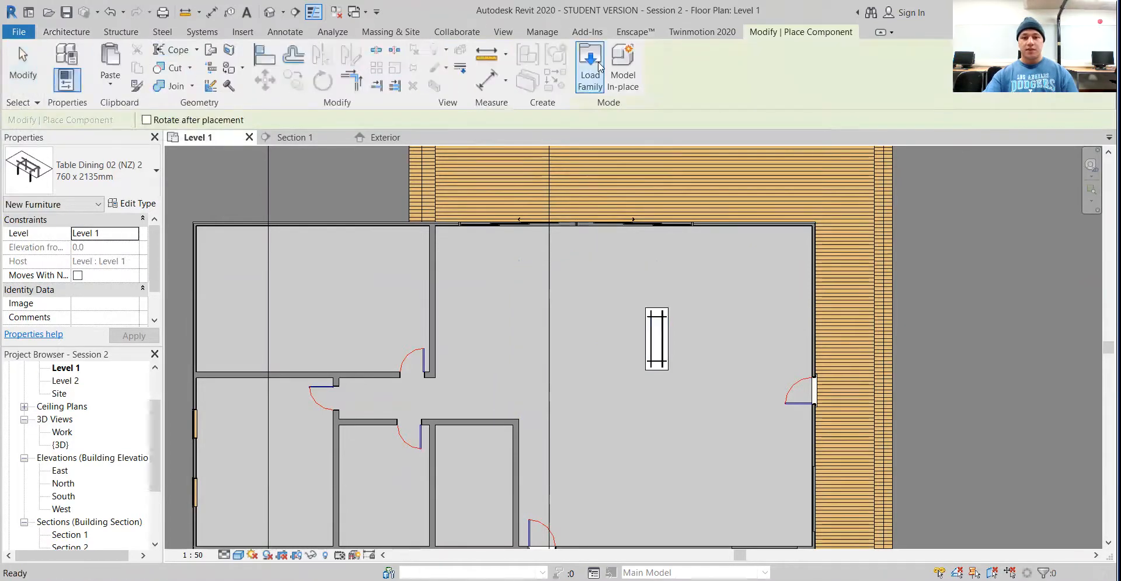
click(589, 67)
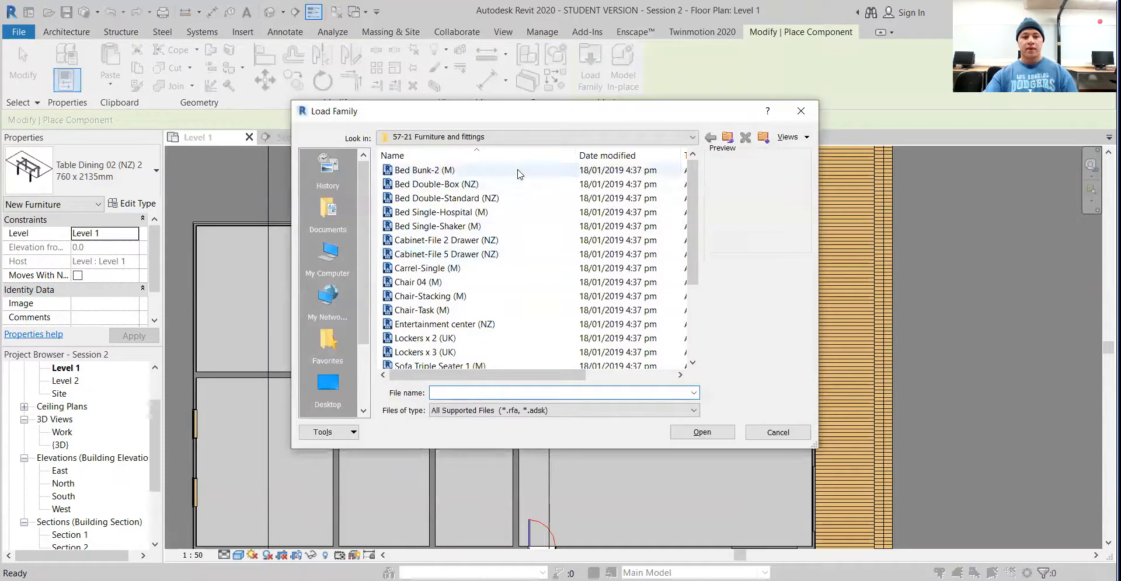
scroll(527, 256, down, 3)
scroll(483, 280, up, 3)
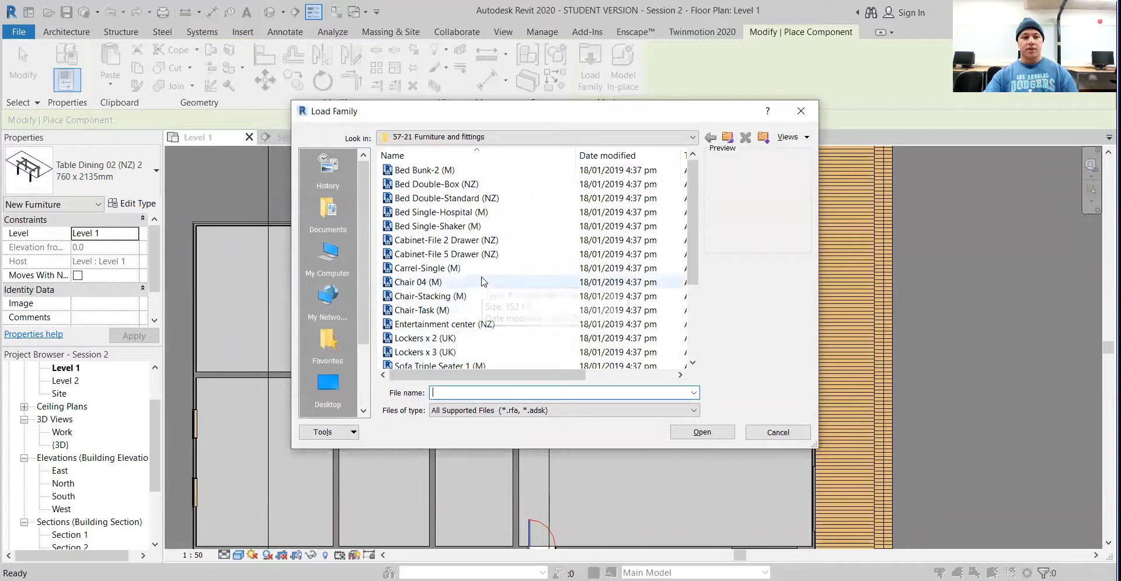
click(456, 284)
click(472, 297)
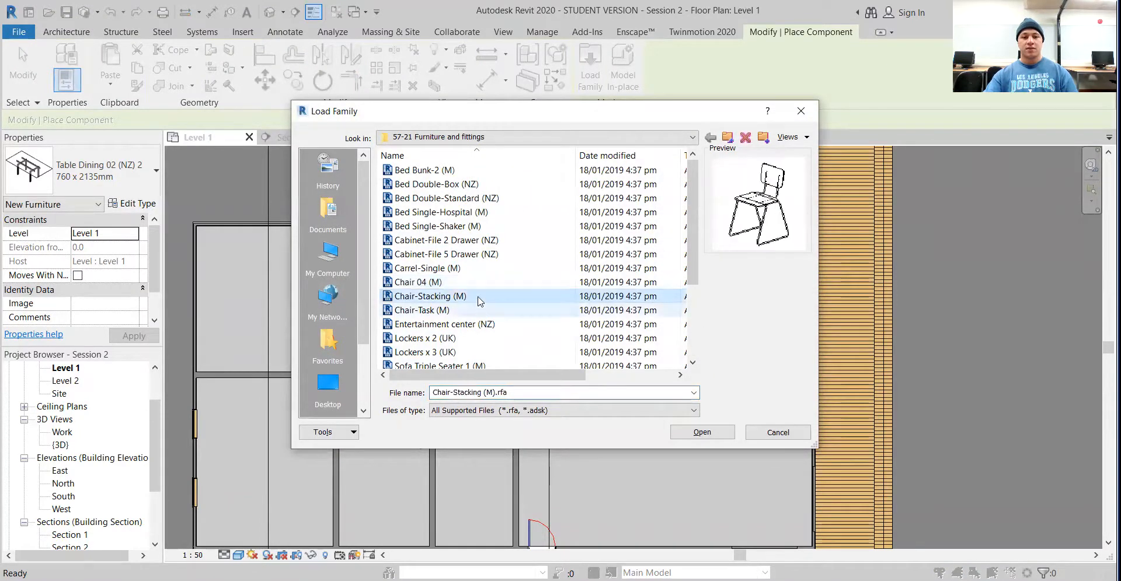
click(479, 284)
click(485, 268)
click(466, 296)
click(465, 310)
click(475, 283)
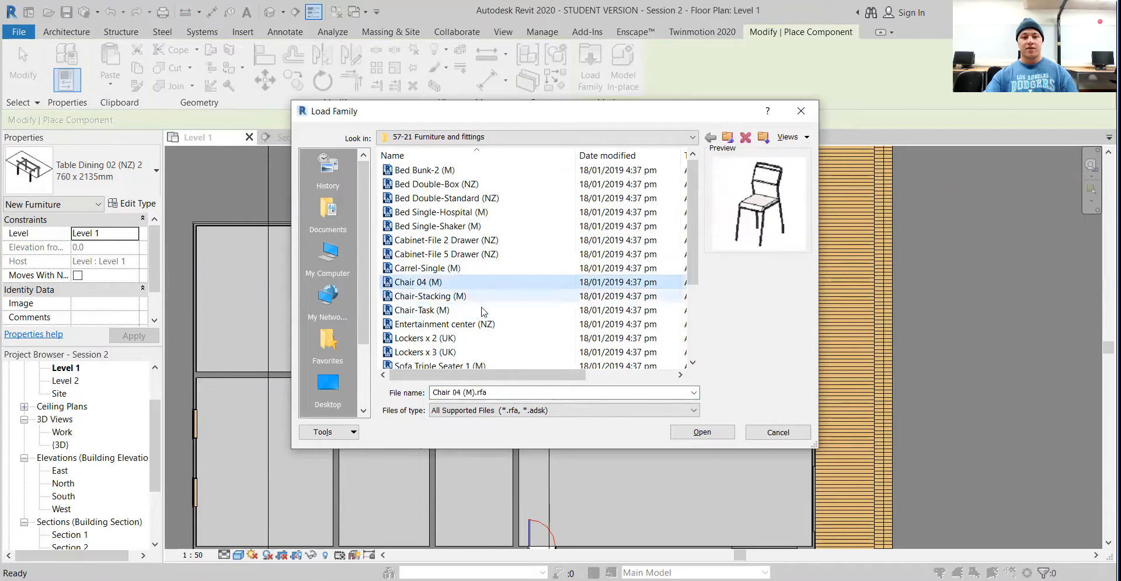
click(702, 432)
scroll(689, 341, up, 2)
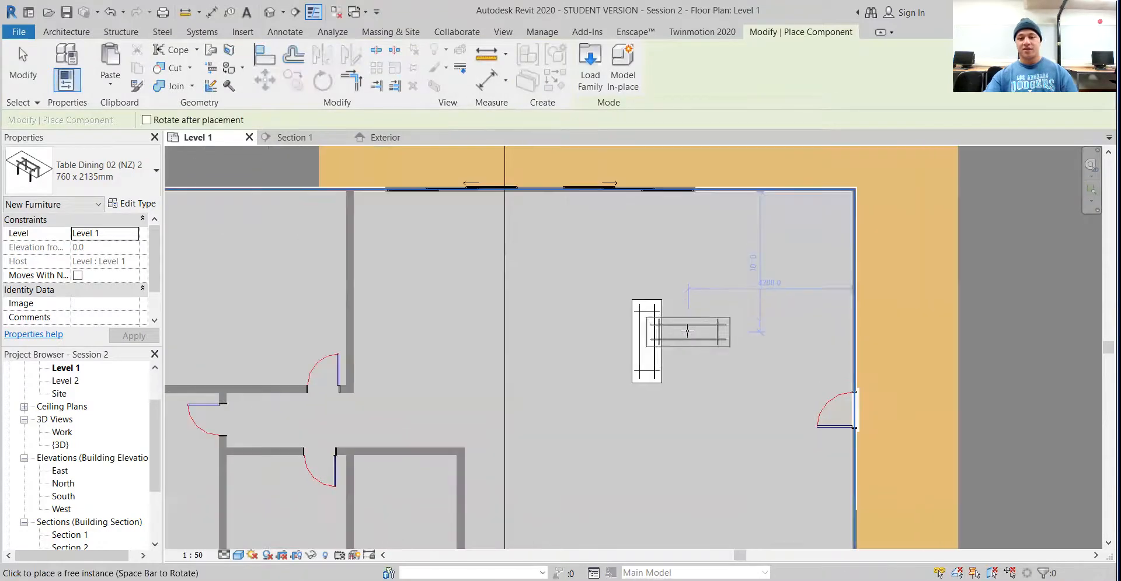
key(Escape)
key(Escape)
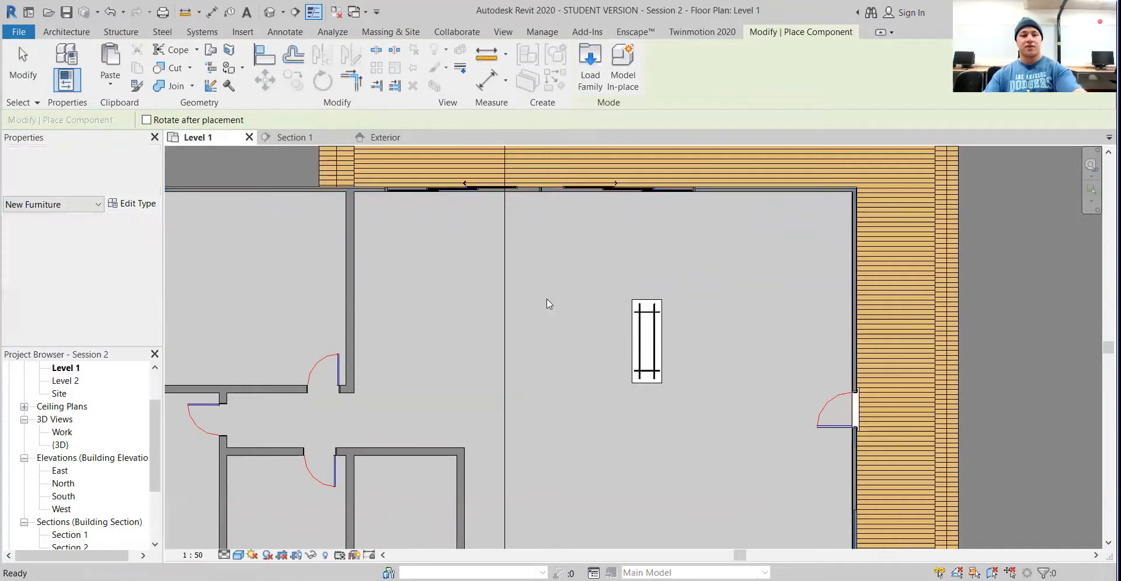
click(661, 353)
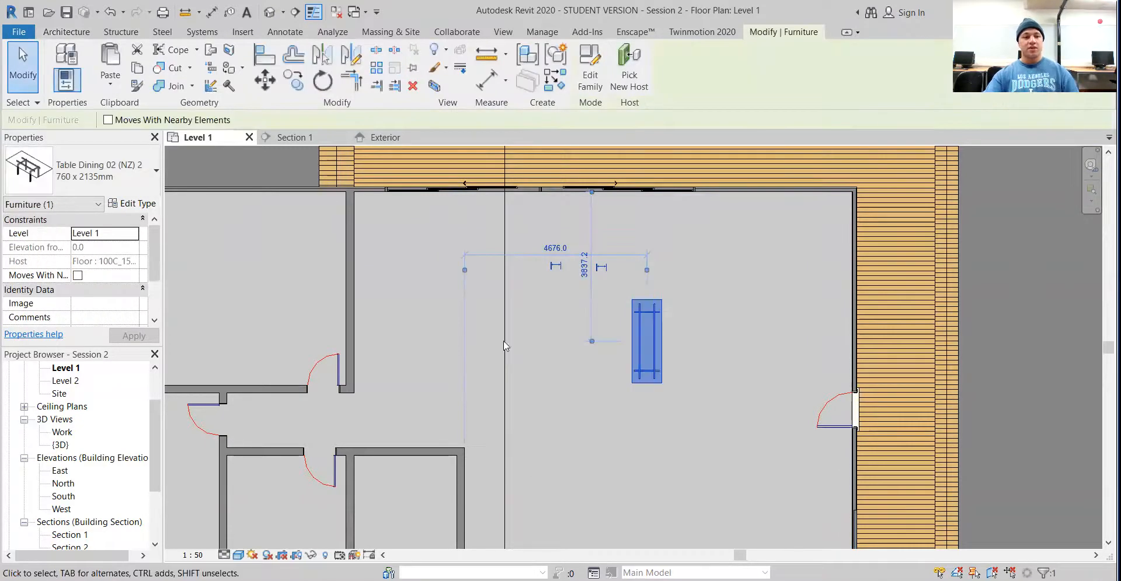
click(140, 175)
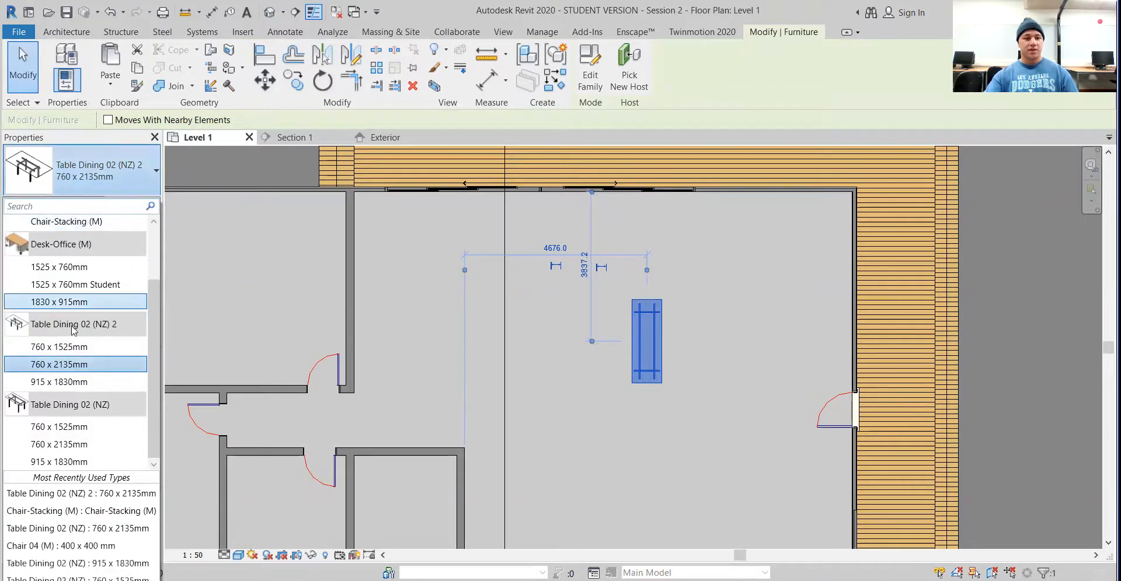
scroll(82, 318, up, 2)
click(74, 297)
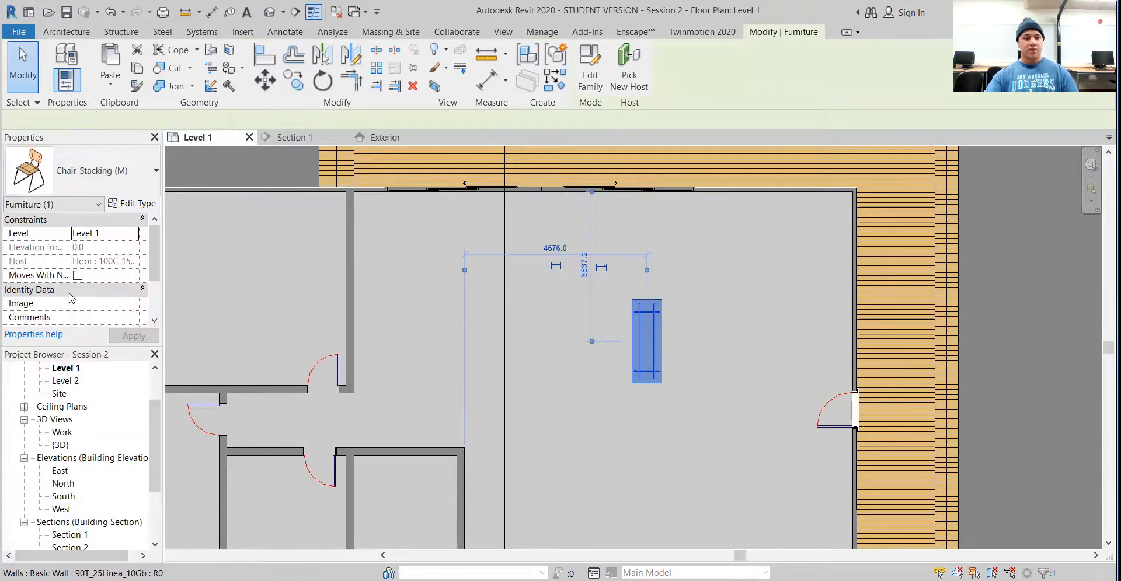
scroll(627, 343, up, 1)
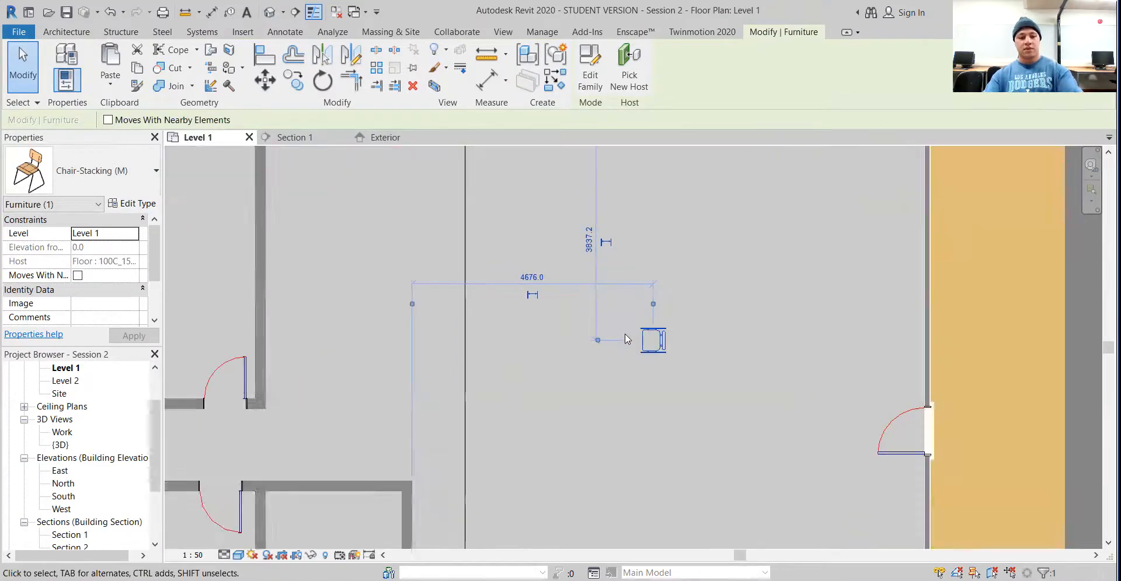
key(ctrl+z)
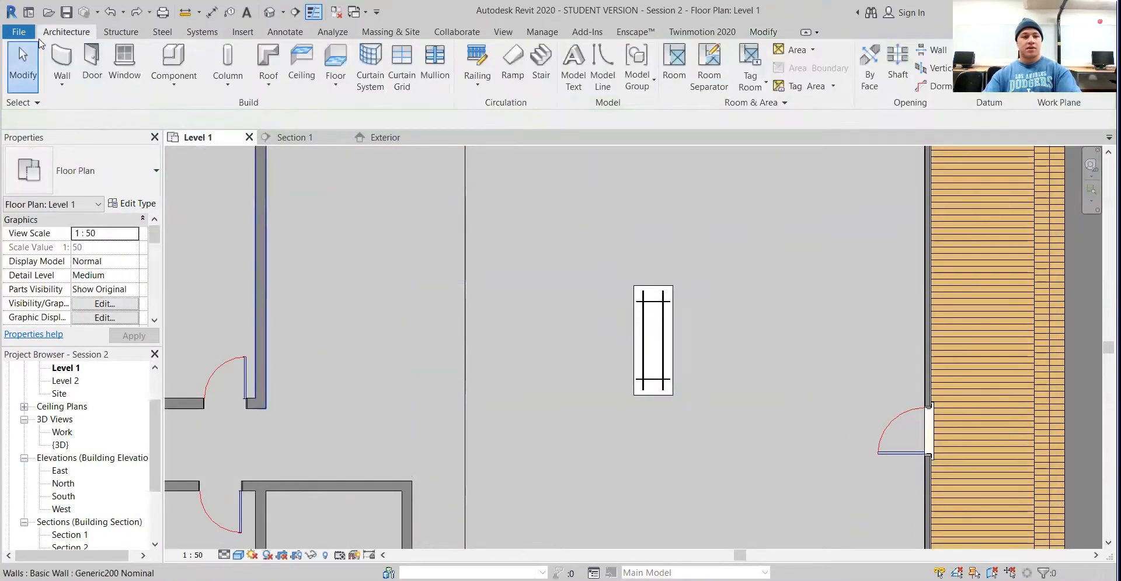
- Place one Chair-Stacking (M) beside the dining table's long side facing the side deck, near the table's upper end
click(174, 61)
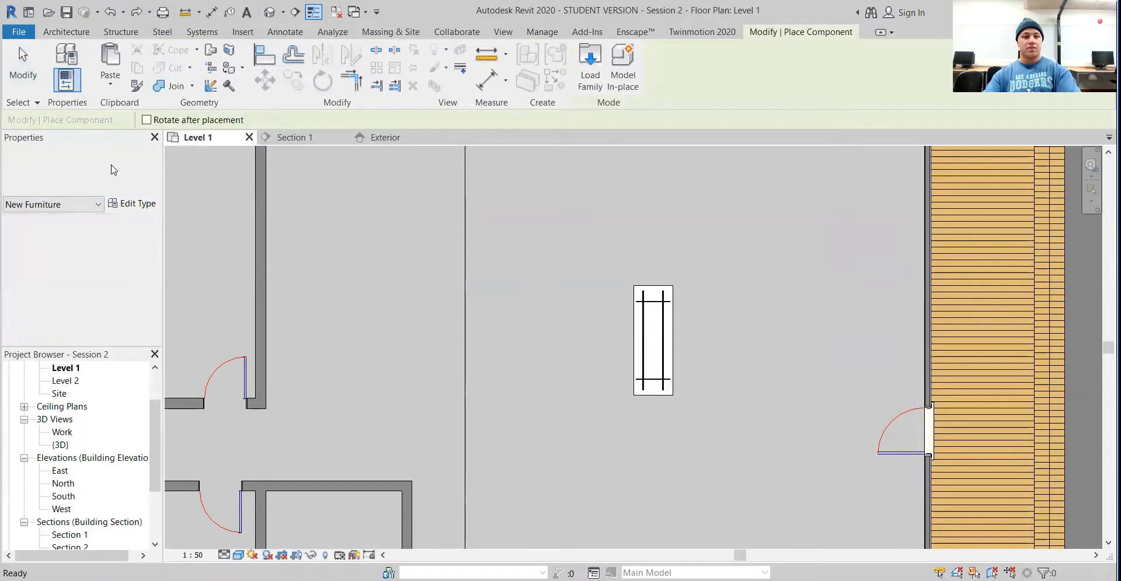
click(112, 168)
scroll(82, 245, up, 10)
scroll(81, 245, up, 10)
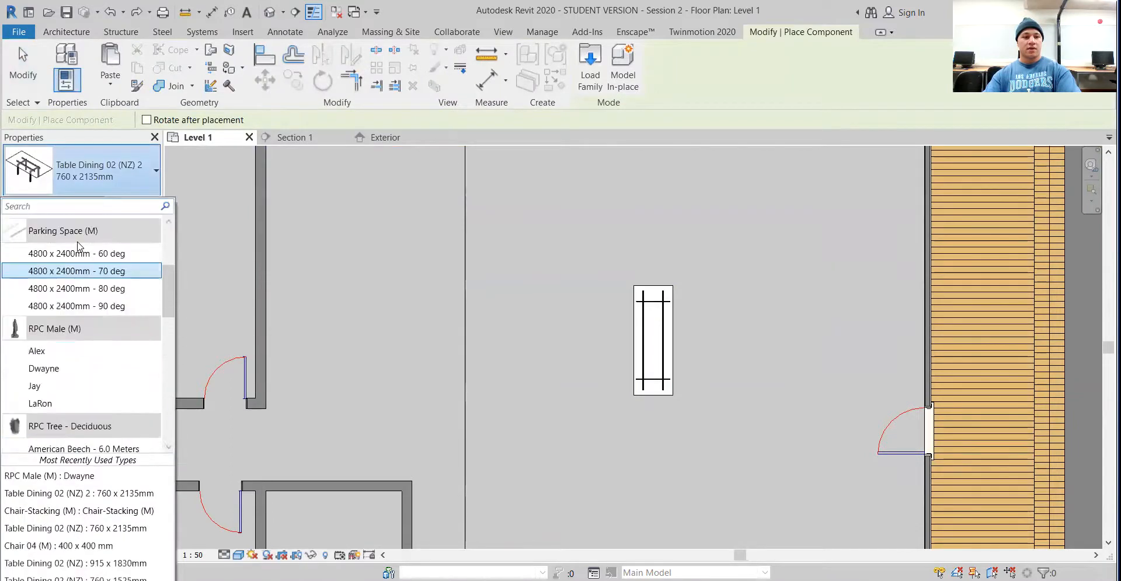
click(79, 292)
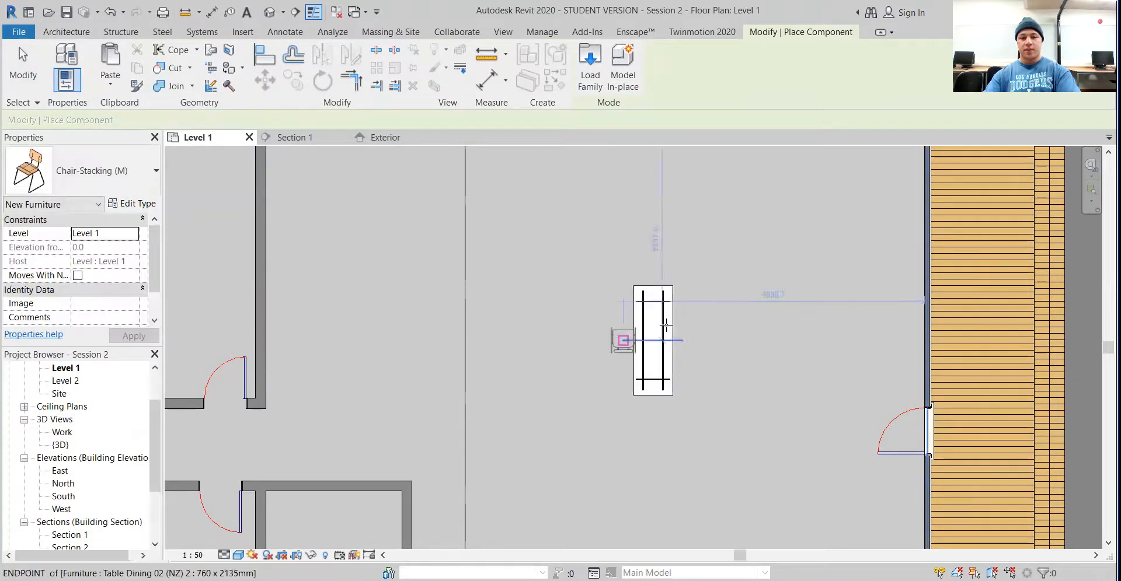
click(695, 317)
scroll(695, 318, up, 2)
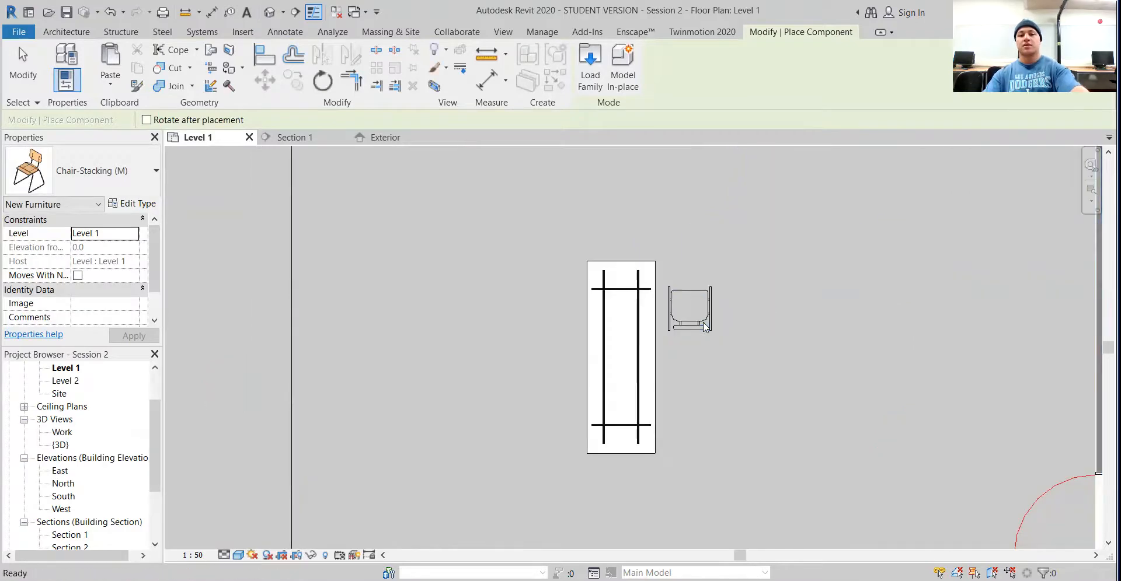
key(Escape)
key(Escape)
- Rotate the placed chair 90 degrees about its centre so that it faces the dining table
click(695, 314)
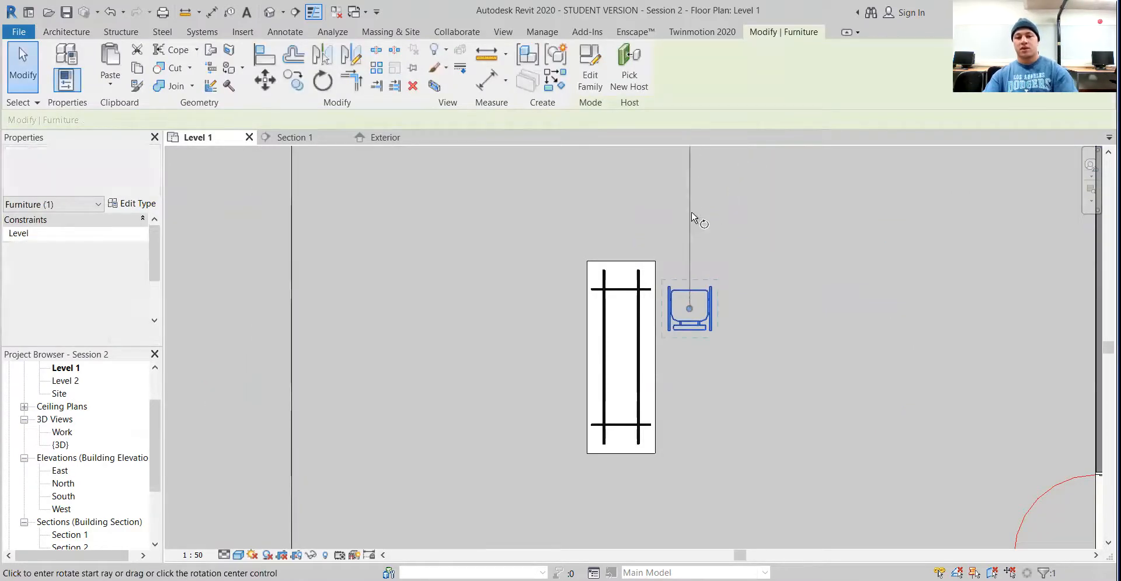
key(r)
key(o)
click(690, 153)
click(497, 310)
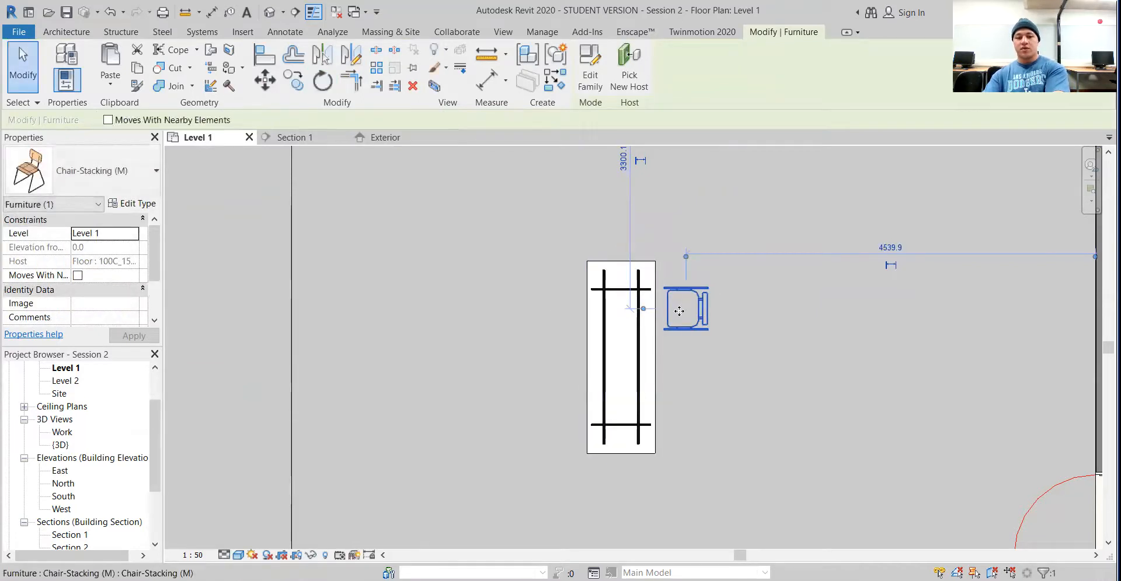
- Shift the chair towards the dining table so it is partly tucked under the edge, about 4820 mm from the exterior wall
drag(687, 312, 680, 313)
key(Left)
key(Left)
key(Left)
key(Left)
key(Left)
key(Left)
key(Left)
key(Left)
key(Left)
key(Left)
key(Left)
key(Left)
key(Left)
key(Left)
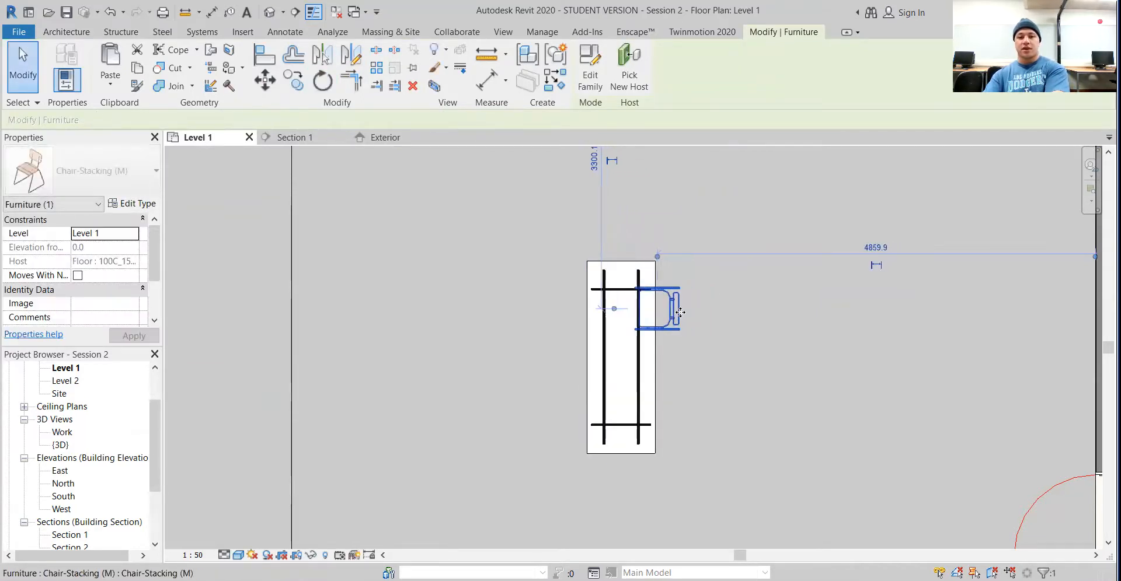
key(Right)
key(Right)
click(720, 355)
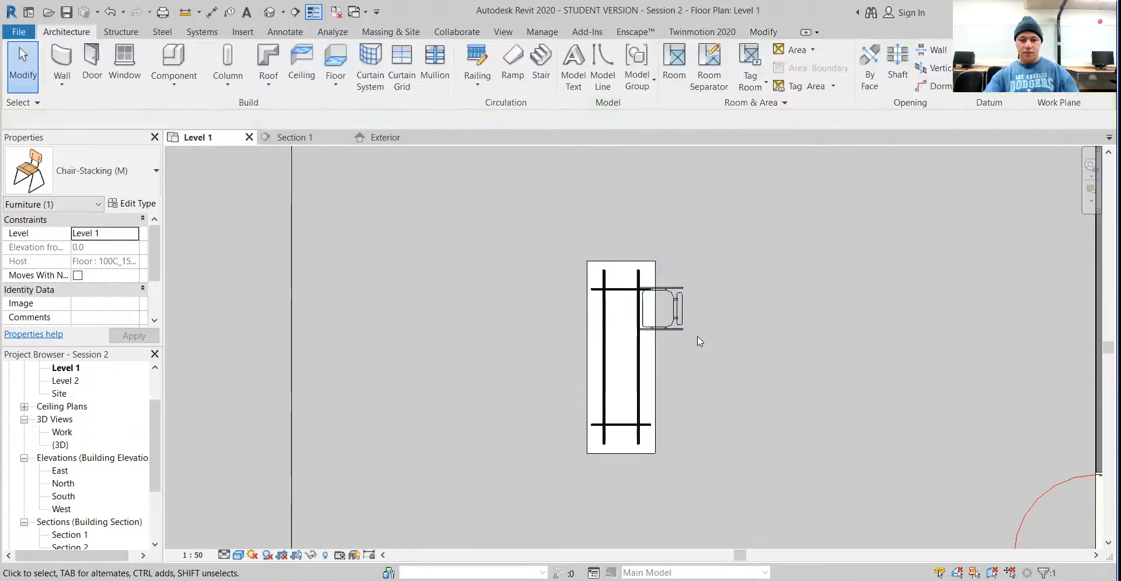
- Try to copy the chair straight down along the same side to the table's lower end
click(681, 330)
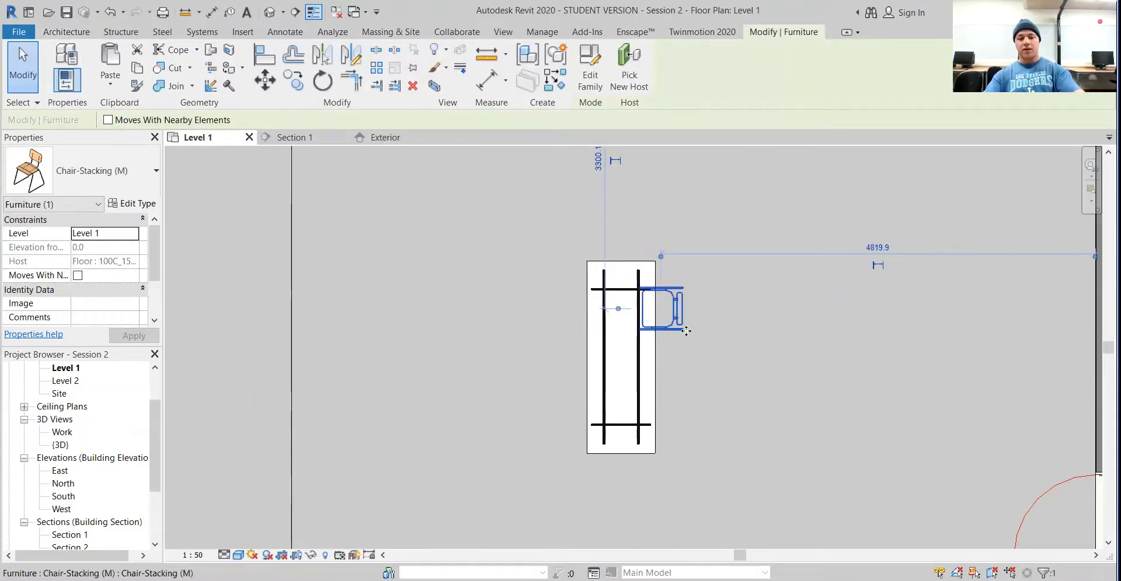
key(m)
key(v)
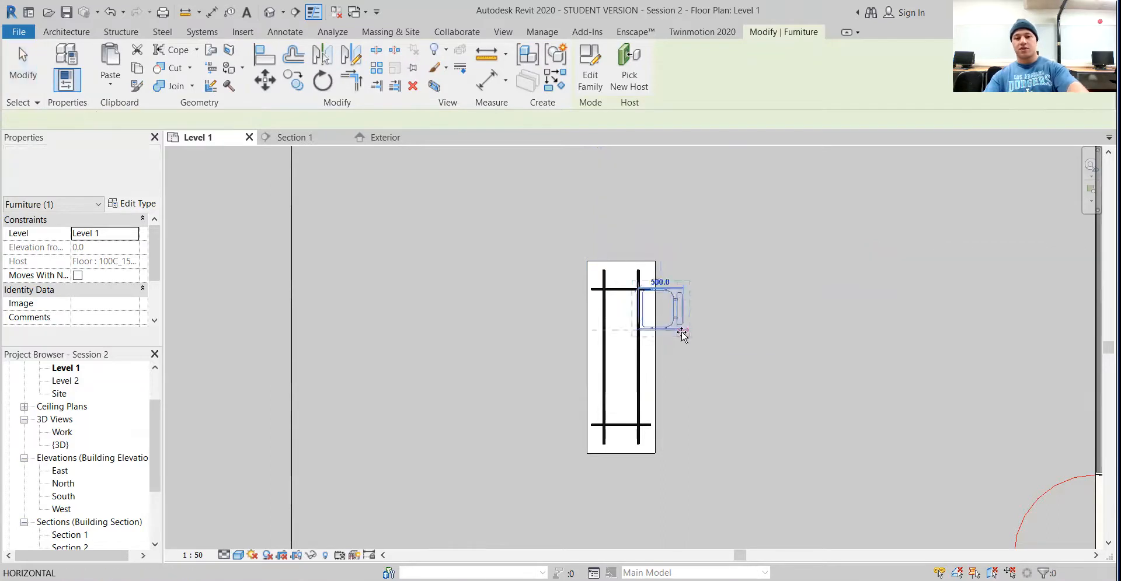
click(638, 330)
click(634, 419)
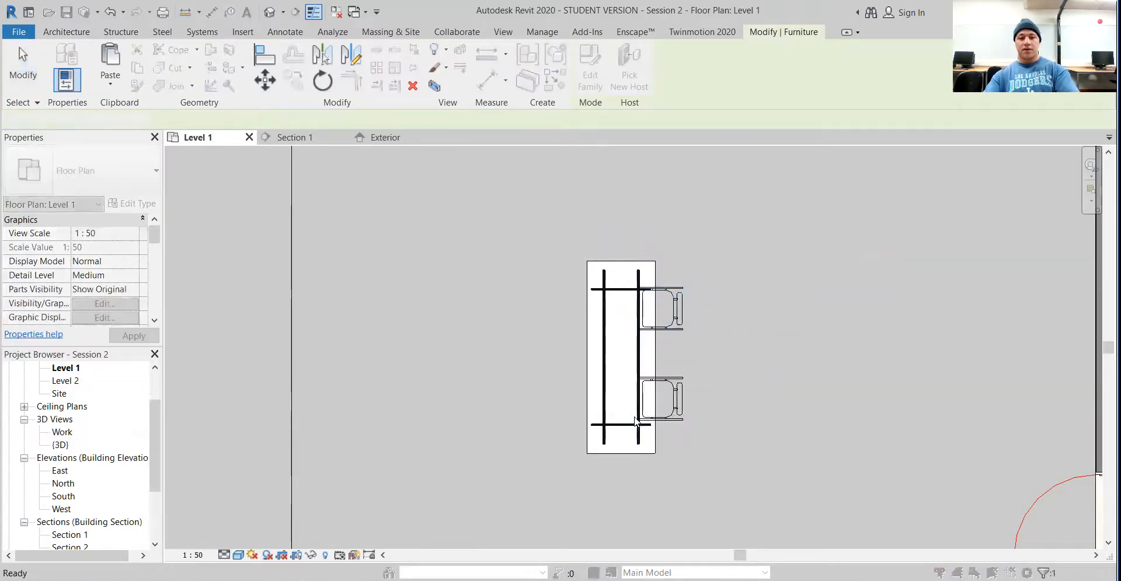
click(697, 424)
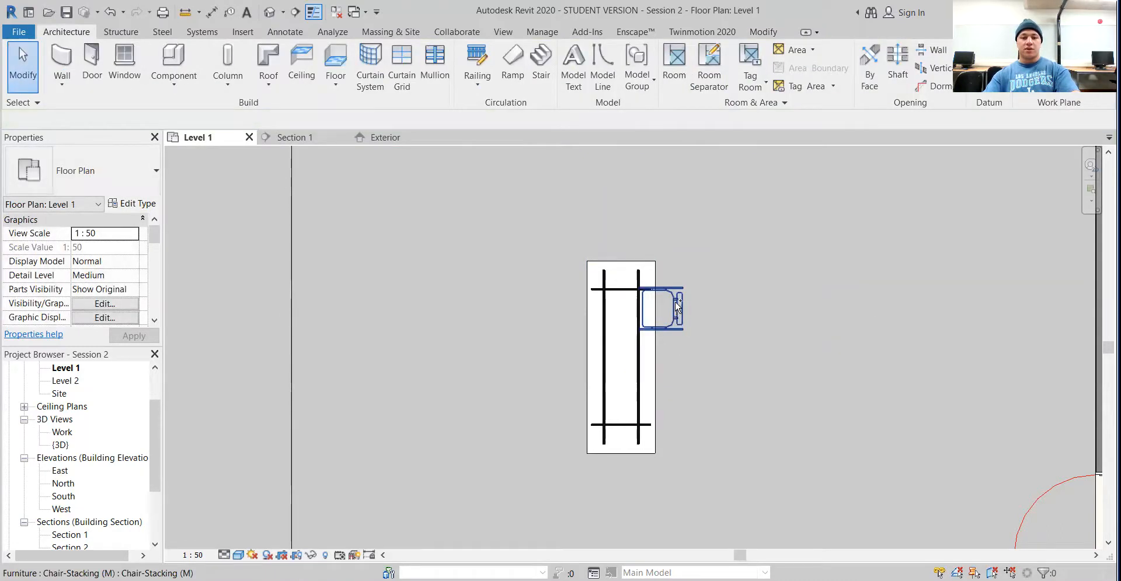
- Copy the chair straight down along the same side of the dining table, leaving the copy near the lower end
drag(676, 321, 667, 405)
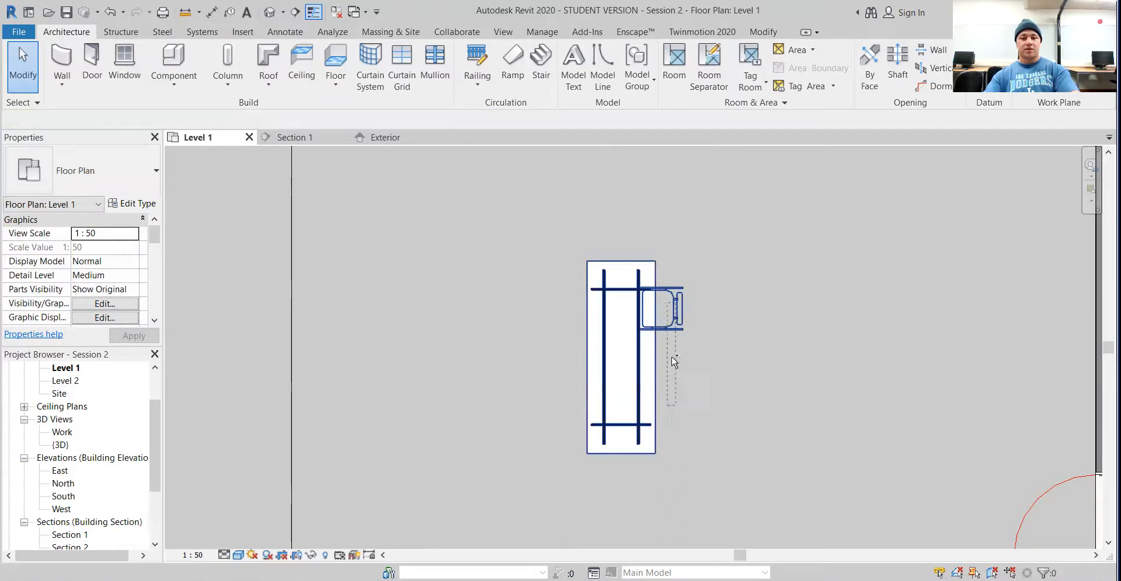
drag(674, 362, 671, 351)
click(680, 306)
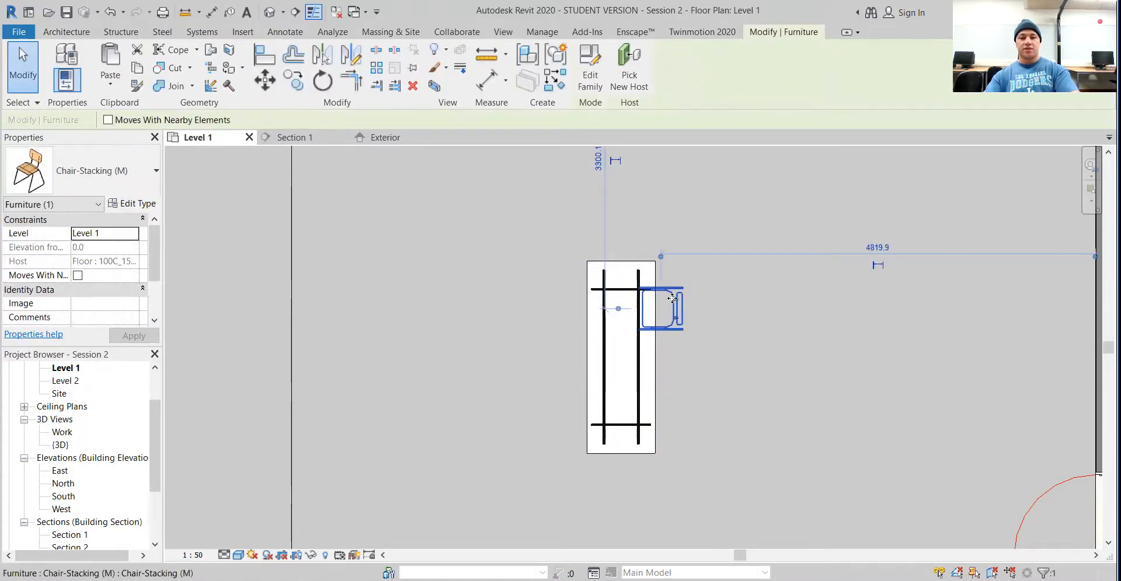
ctrl+drag(678, 330, 677, 386)
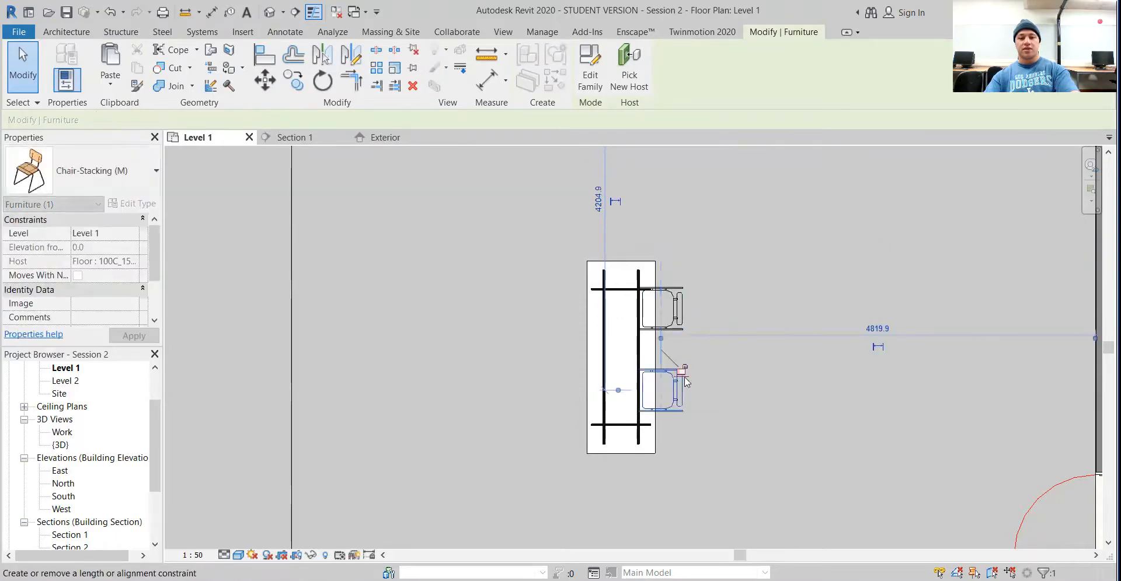
click(697, 382)
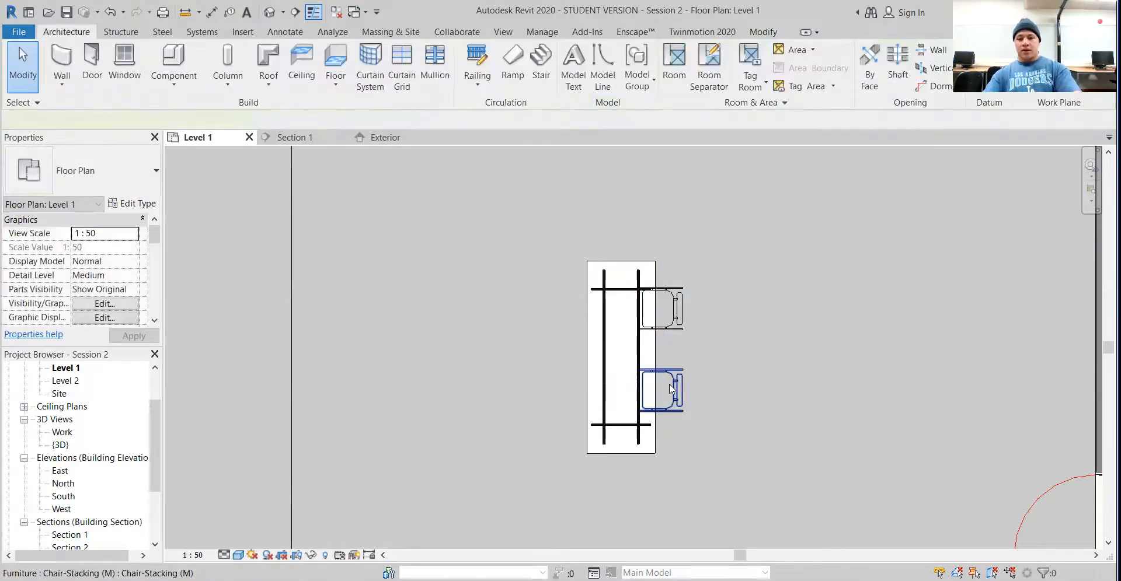
- Nudge the upper chair down towards the lower one so the pair sits evenly about the table's middle
click(682, 394)
ctrl+click(677, 316)
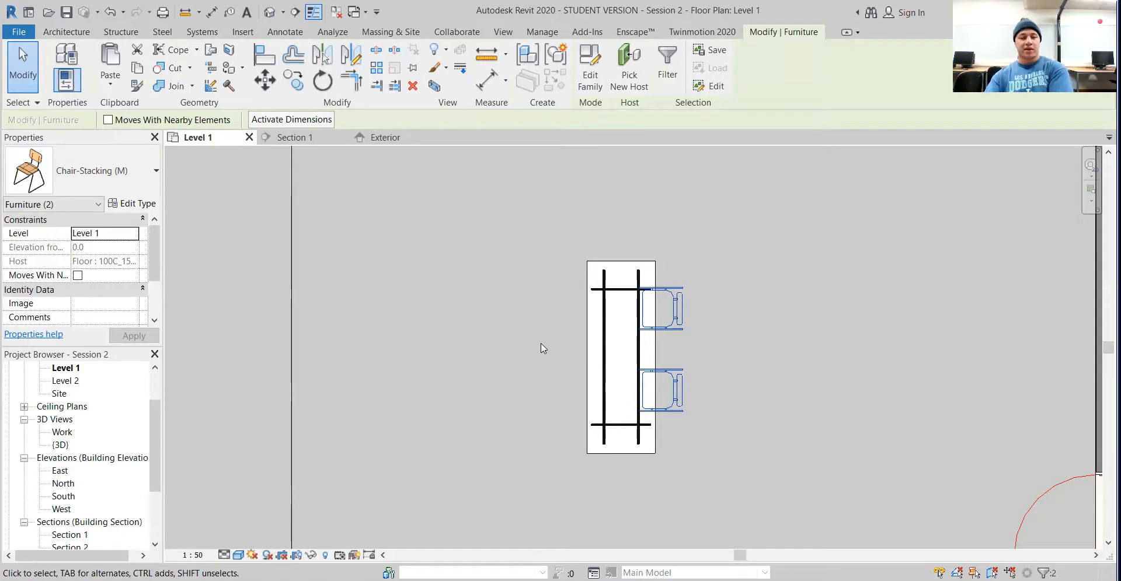
click(669, 330)
key(Down)
key(Down)
key(Down)
key(Down)
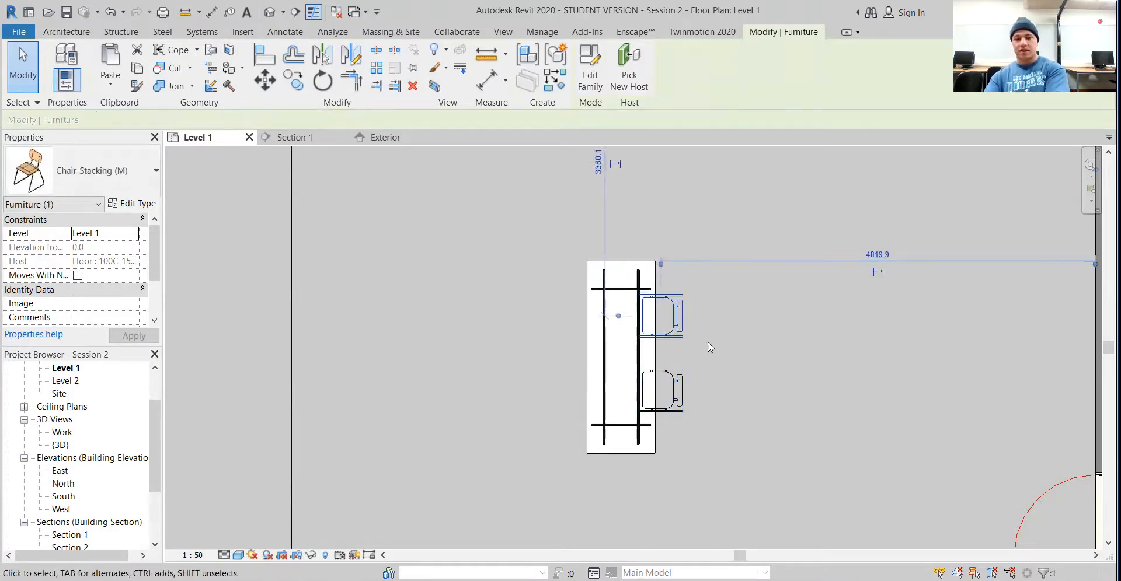
key(Down)
key(Down)
key(Down)
key(Down)
click(718, 344)
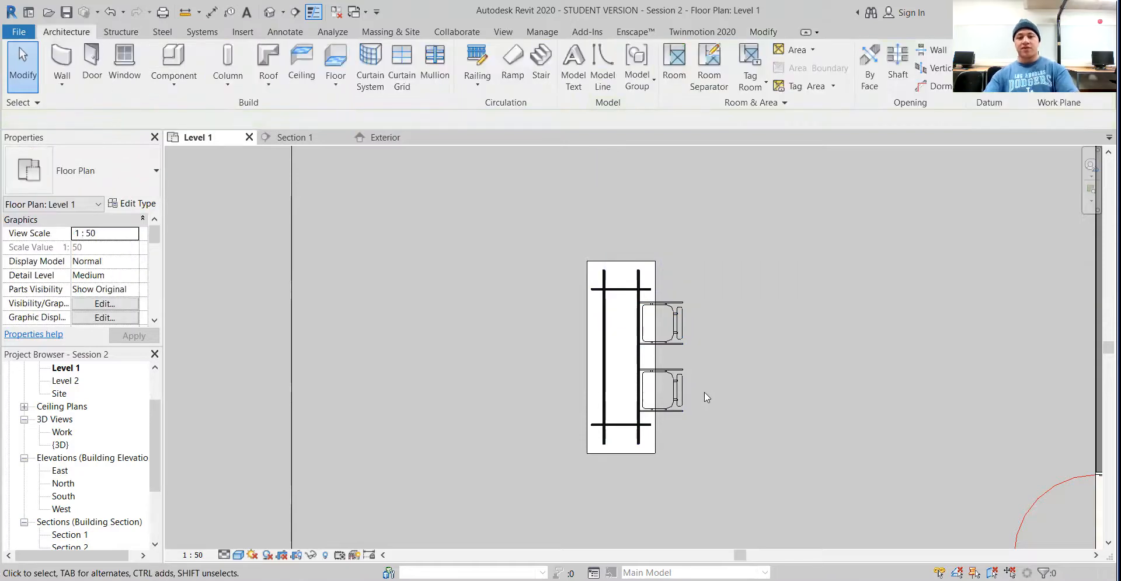
- Mirror the two chairs across a drawn axis through the midpoints of the table's short ends, and remove the mirrored copies
drag(723, 395, 670, 322)
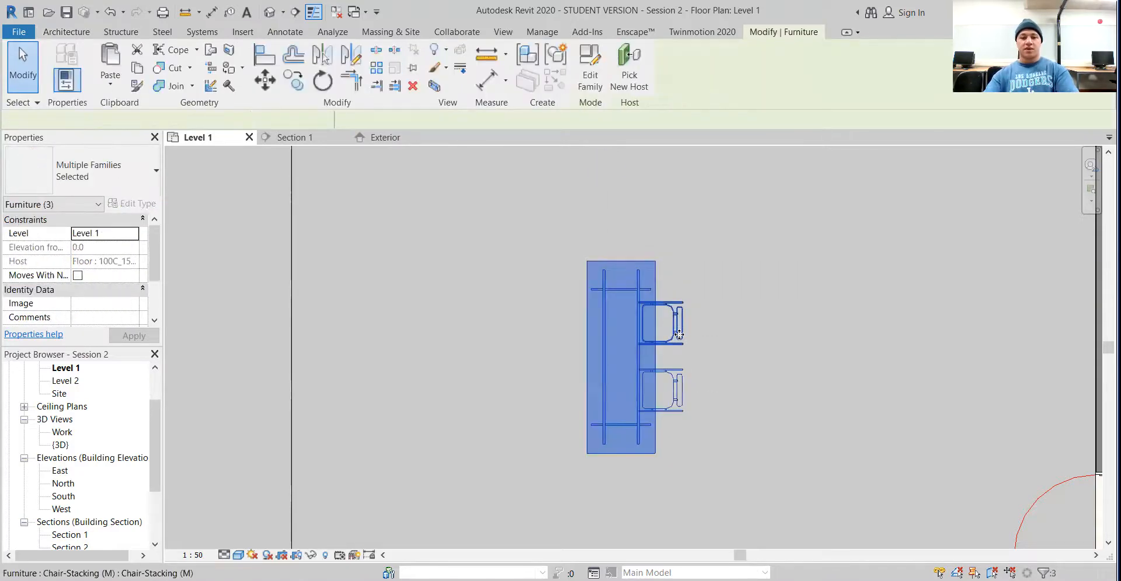
shift+click(653, 308)
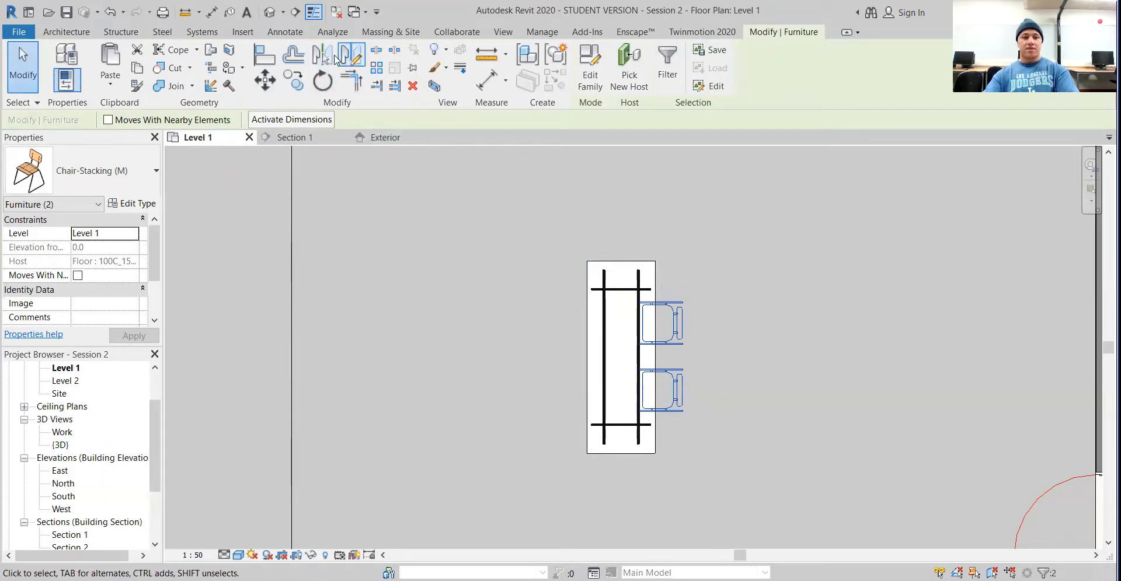
click(353, 57)
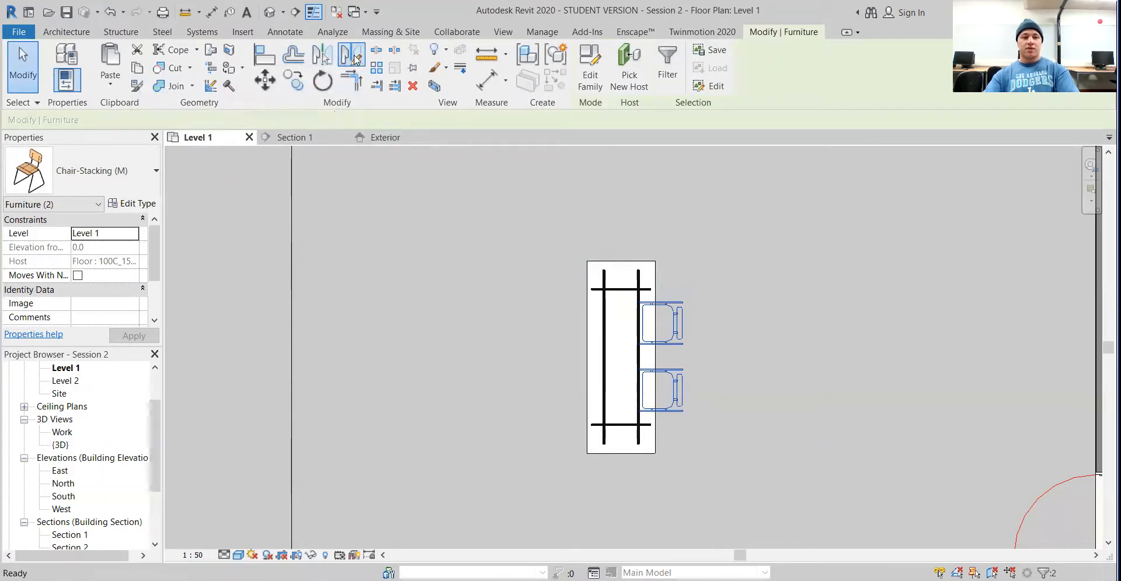
middle_drag(636, 306, 590, 269)
scroll(593, 231, up, 2)
click(570, 187)
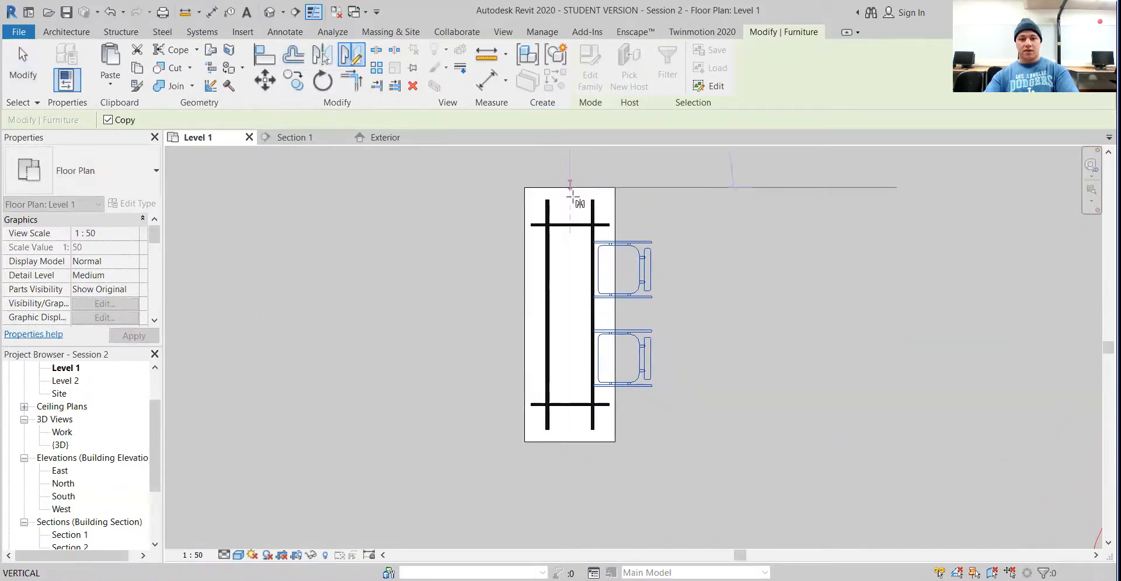
click(571, 452)
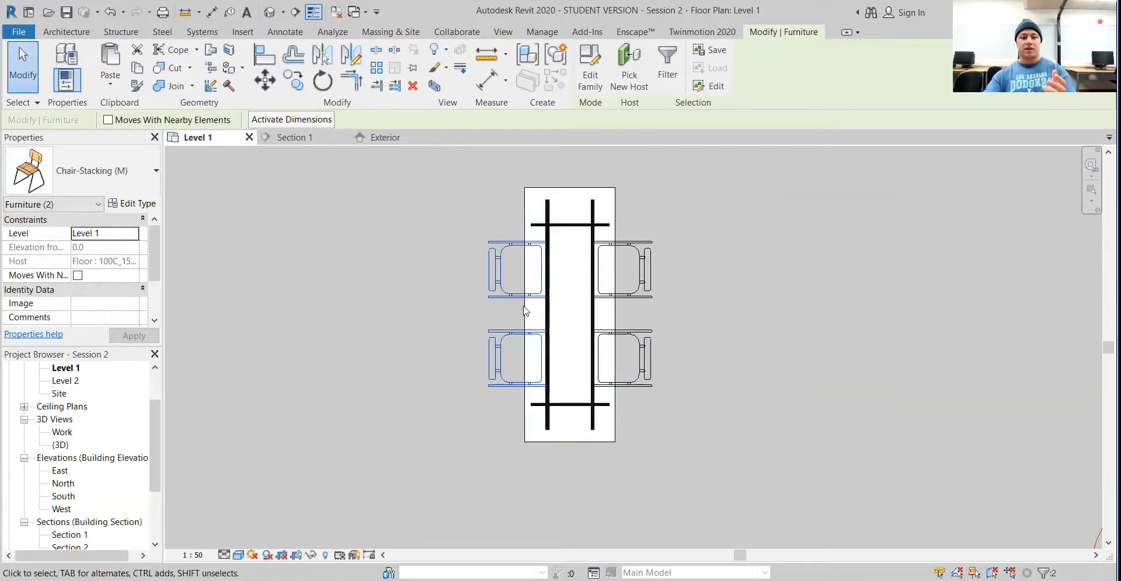
key(Delete)
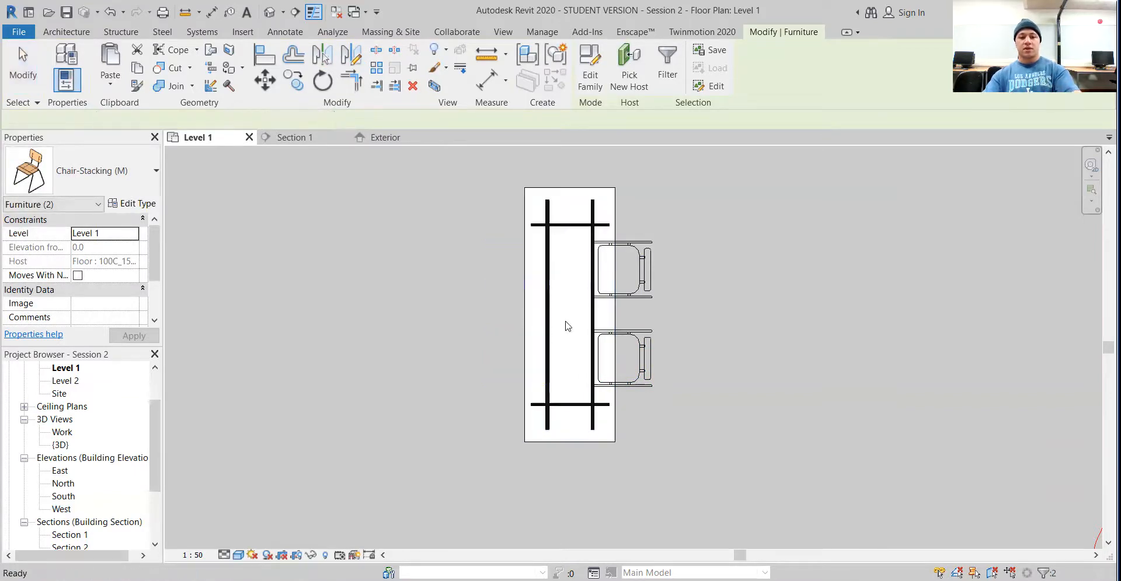
- Mirror the two chairs across the table's long edge on the side opposite them, and delete the mirrored copies
click(649, 312)
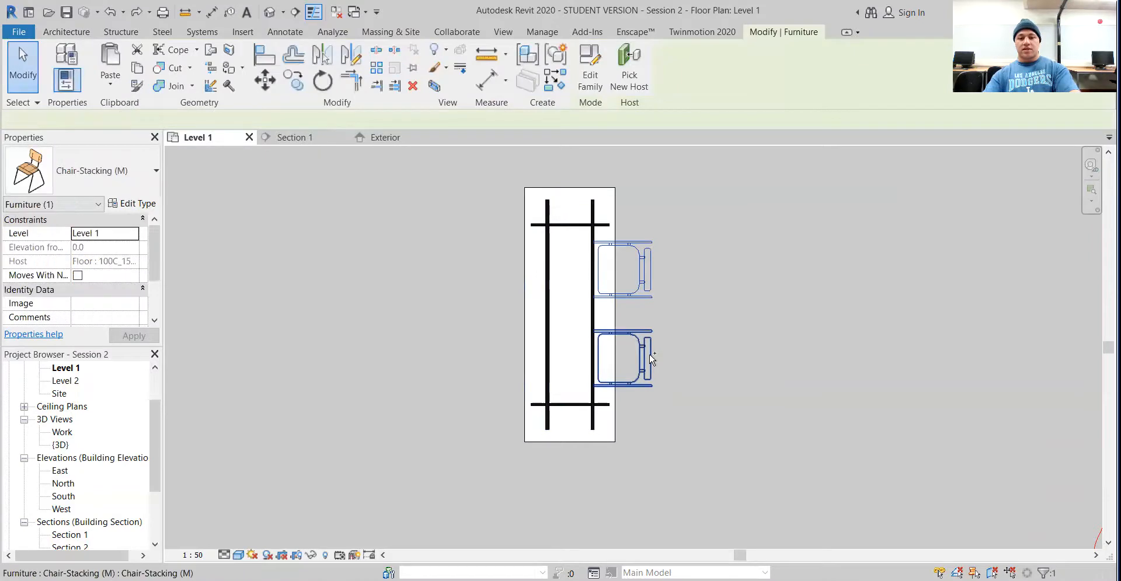
ctrl+click(622, 358)
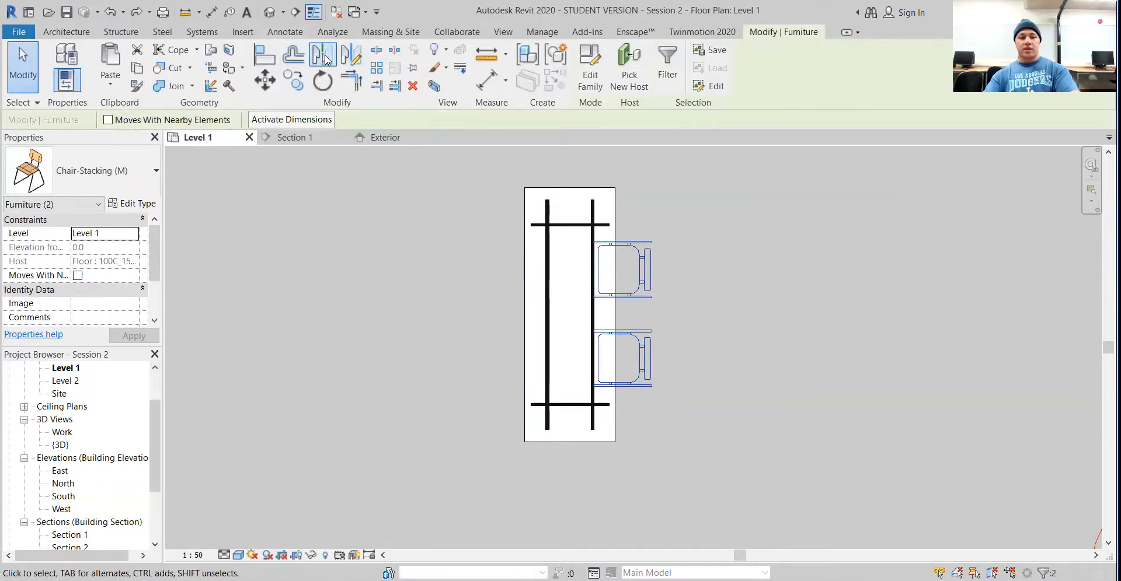
click(325, 59)
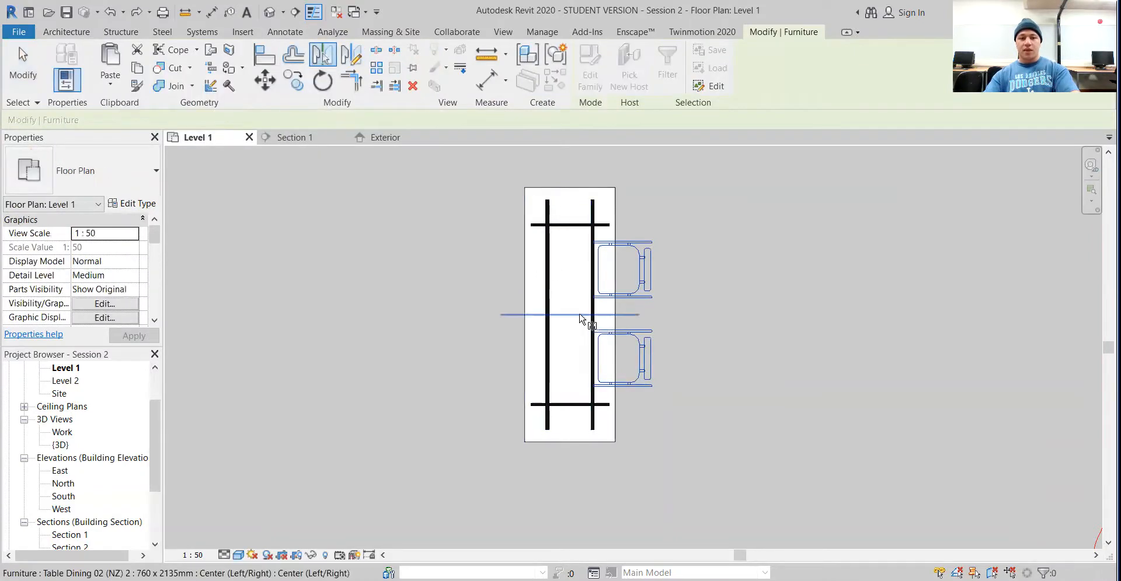
scroll(581, 314, up, 2)
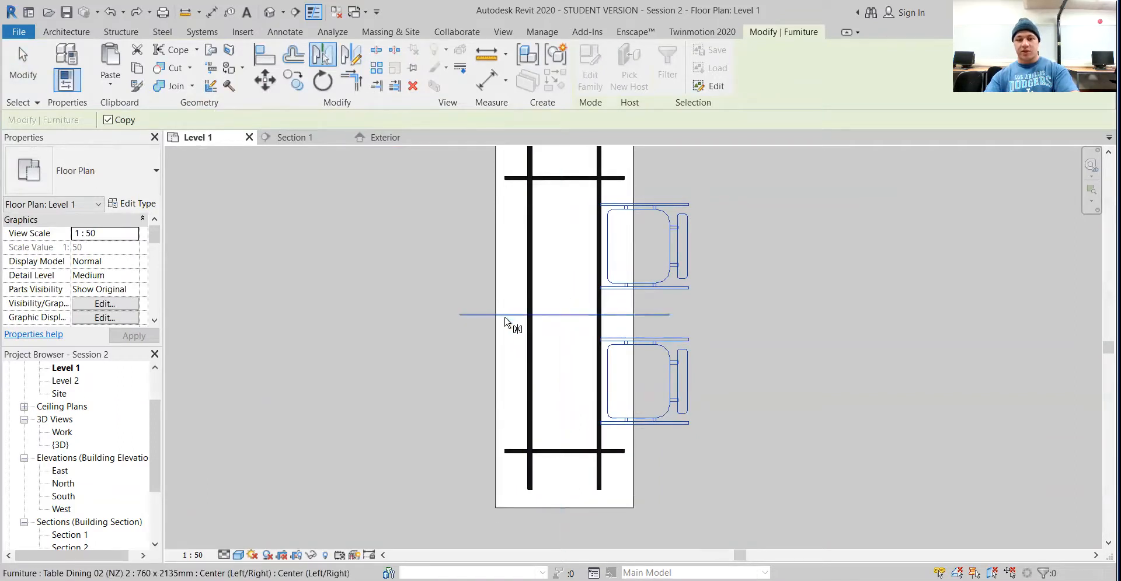
scroll(525, 304, up, 4)
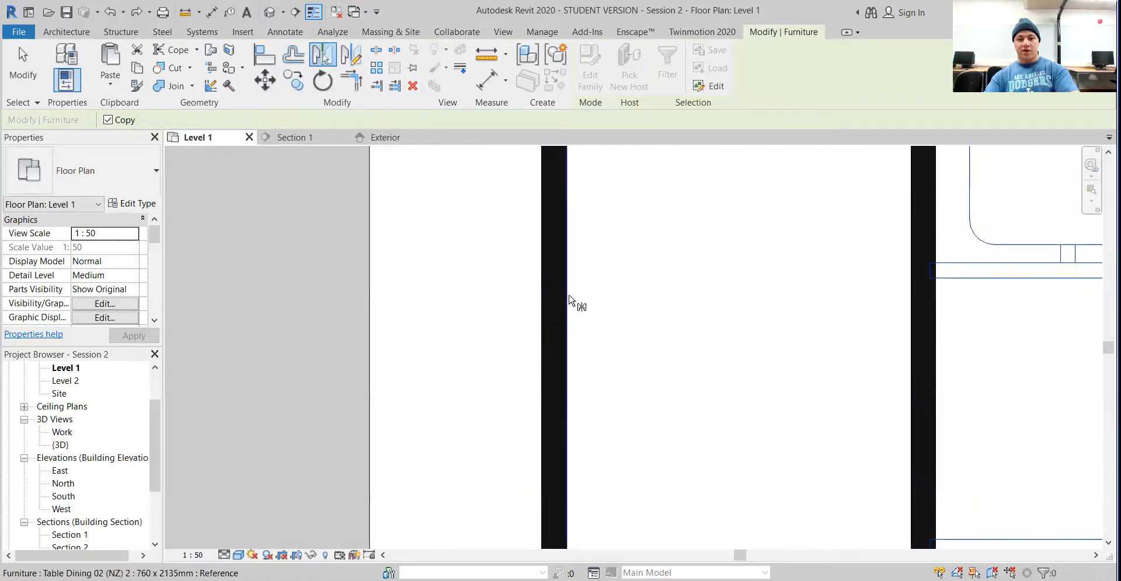
scroll(945, 306, down, 4)
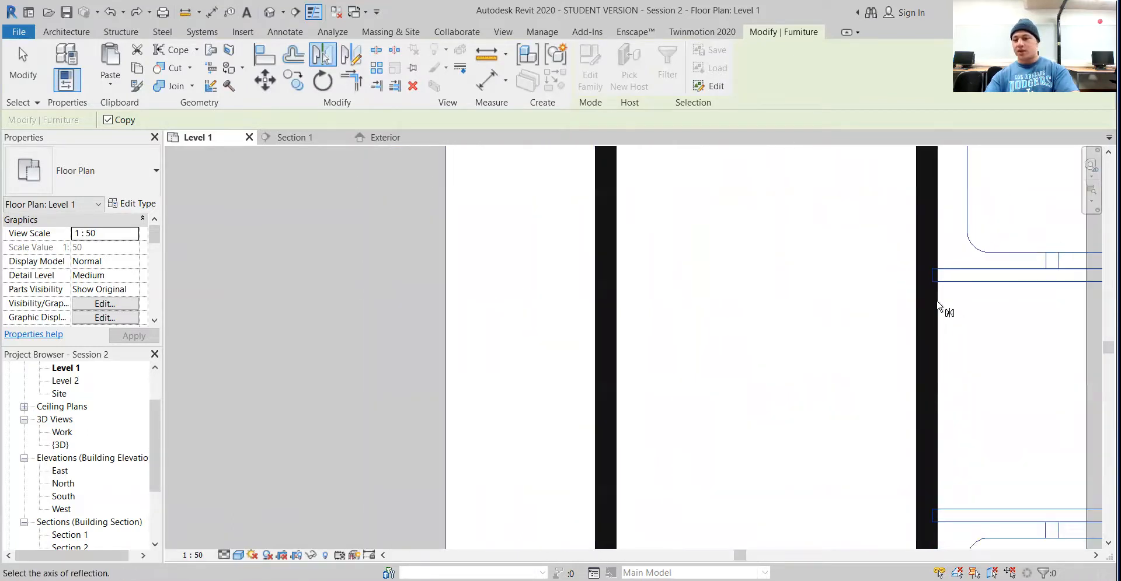
middle_drag(823, 319, 632, 375)
scroll(710, 297, down, 5)
scroll(688, 294, down, 3)
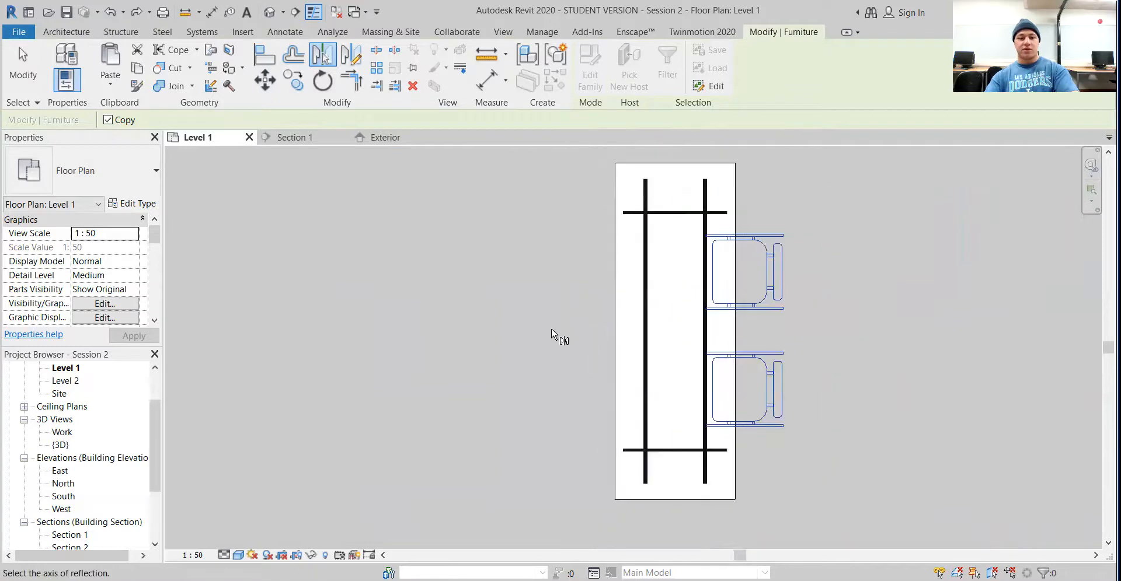
middle_drag(497, 313, 430, 153)
scroll(536, 360, down, 3)
middle_drag(438, 304, 706, 376)
scroll(476, 344, down, 2)
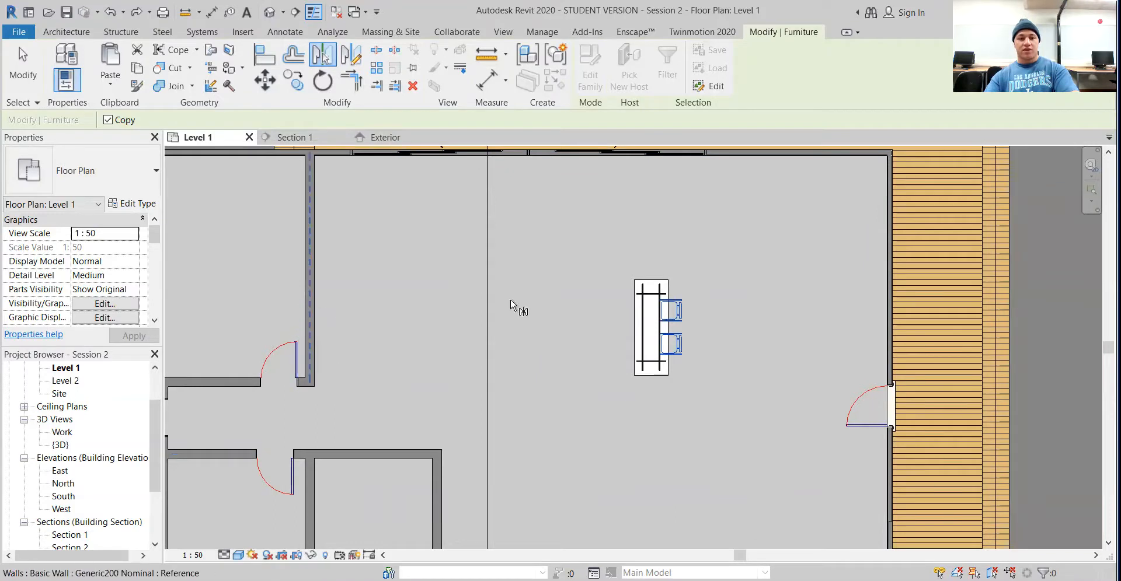
scroll(650, 329, up, 4)
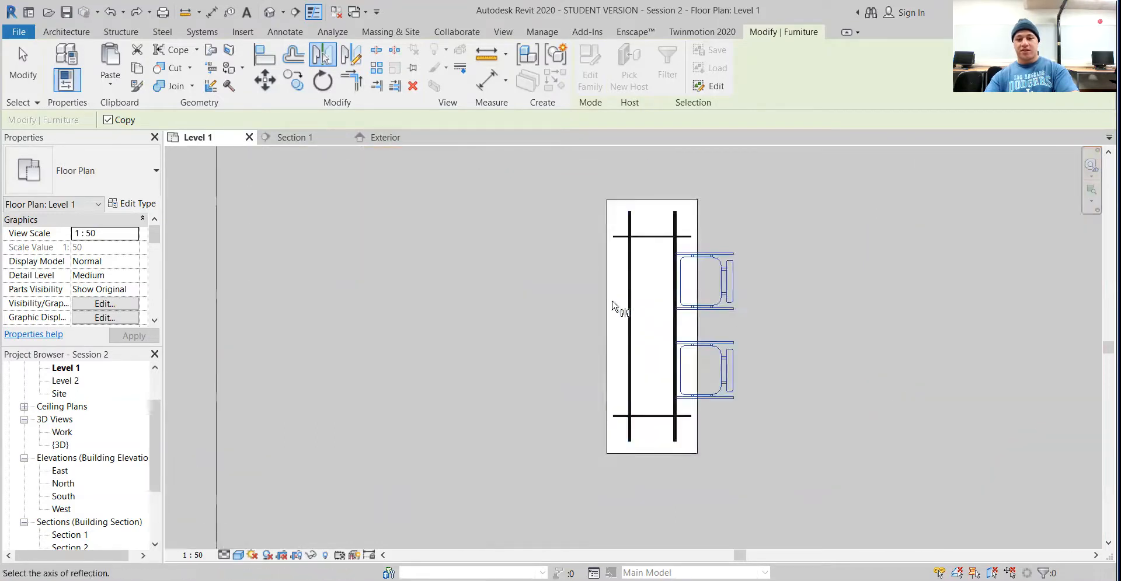
click(608, 311)
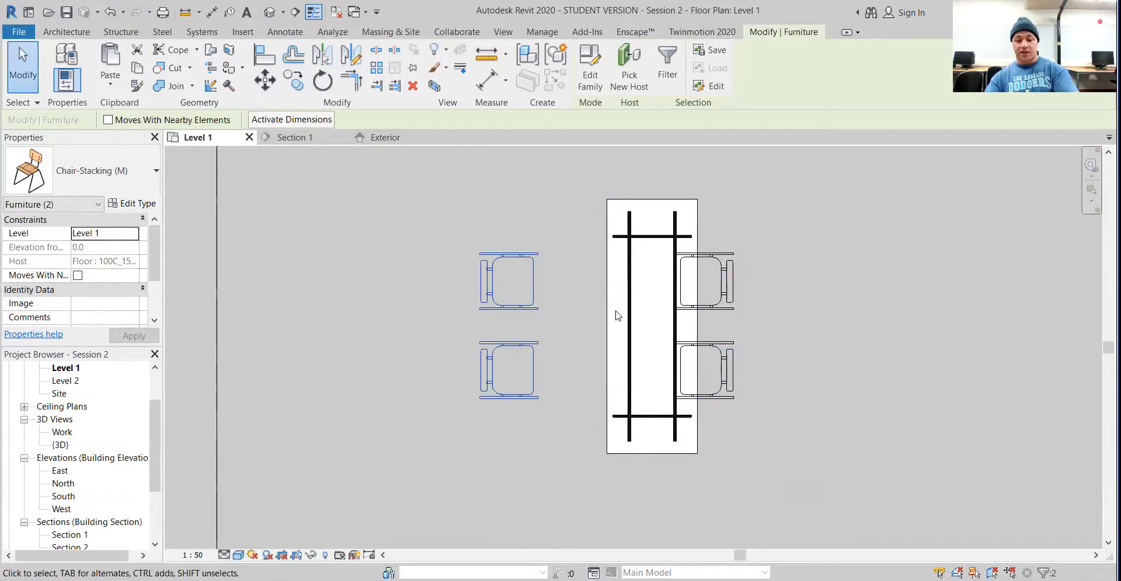
key(Delete)
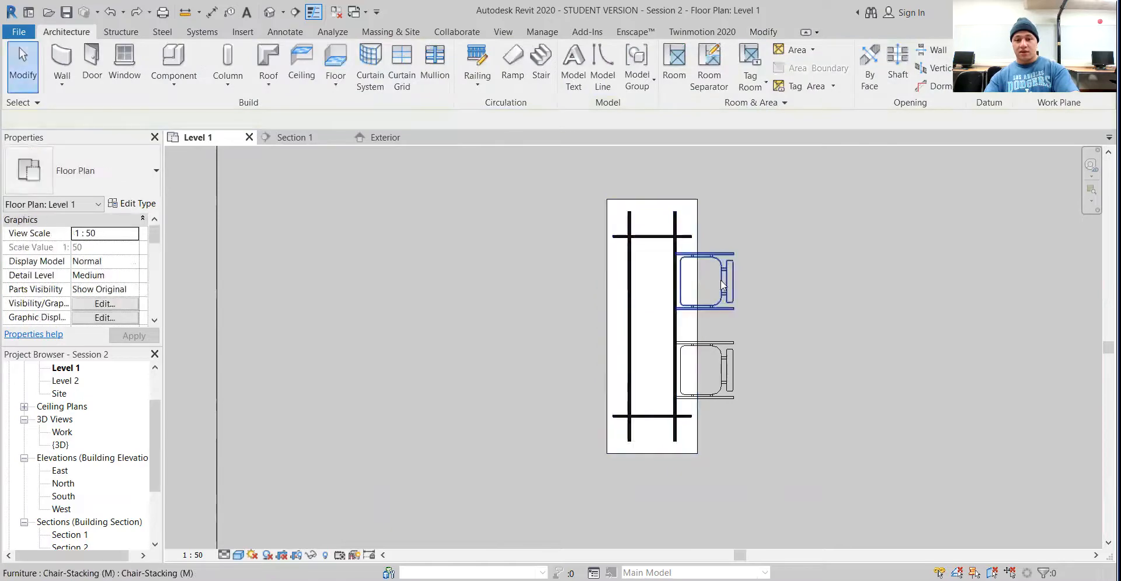
- Mirror both chairs to the opposite side of the dining table, using the table's lengthwise centre line as the mirror axis
click(720, 279)
ctrl+click(723, 362)
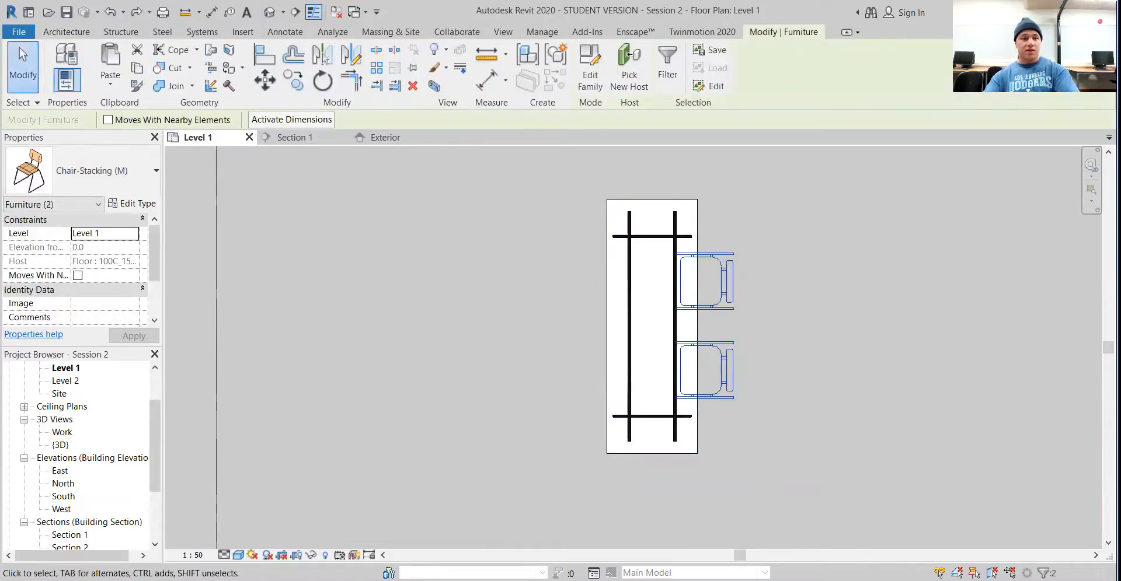
click(323, 55)
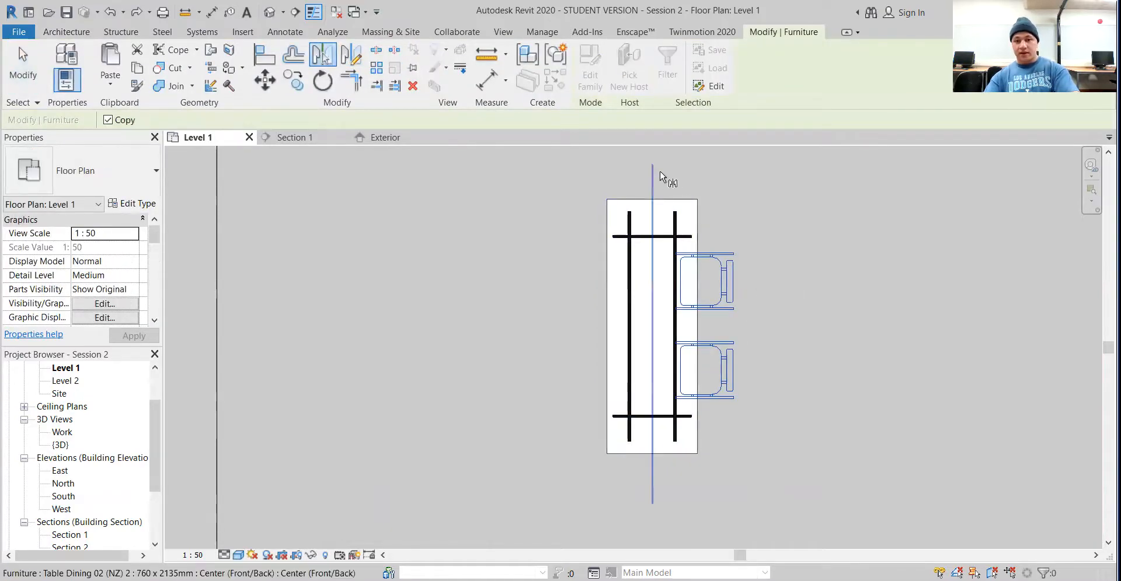
click(654, 208)
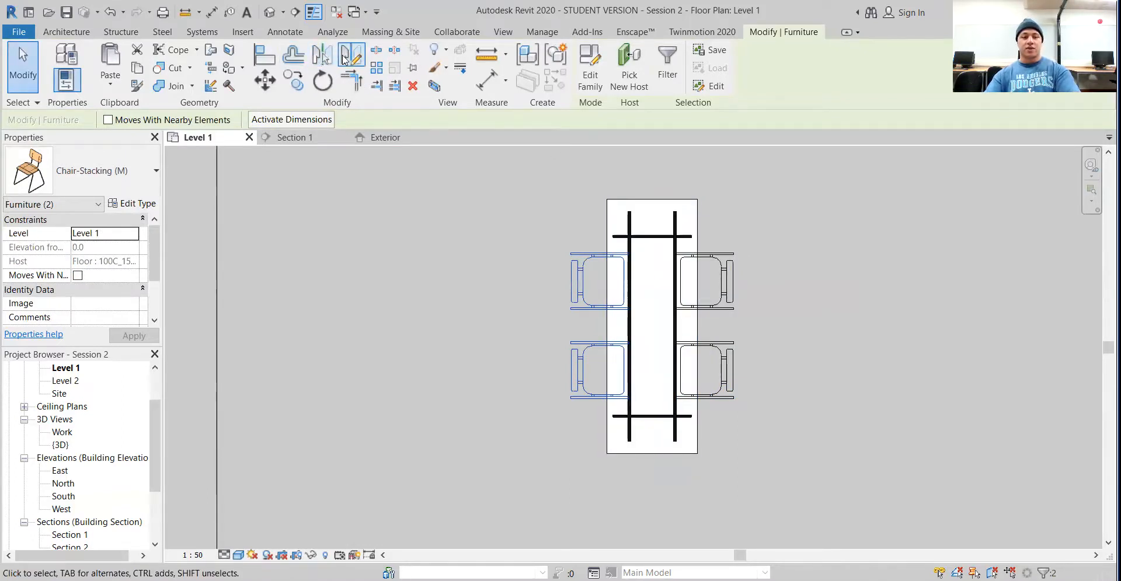
click(765, 333)
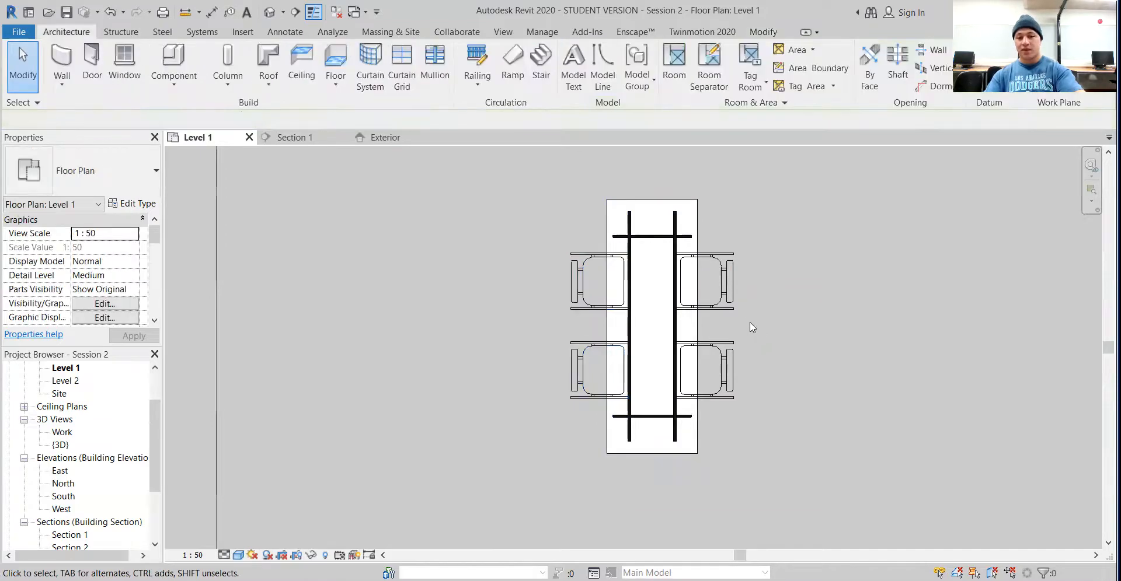
click(695, 251)
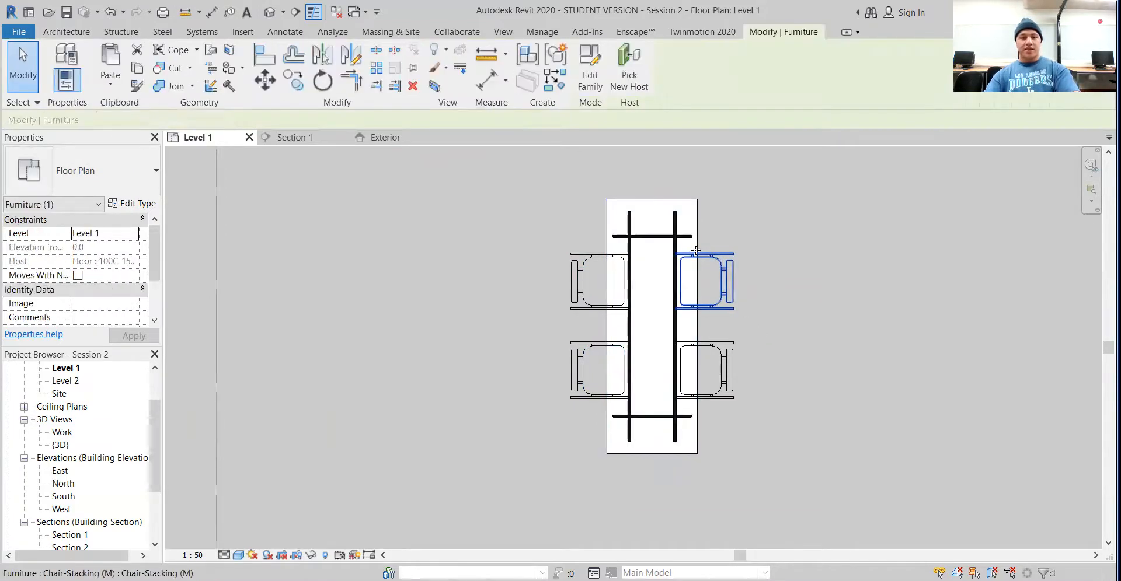
click(738, 226)
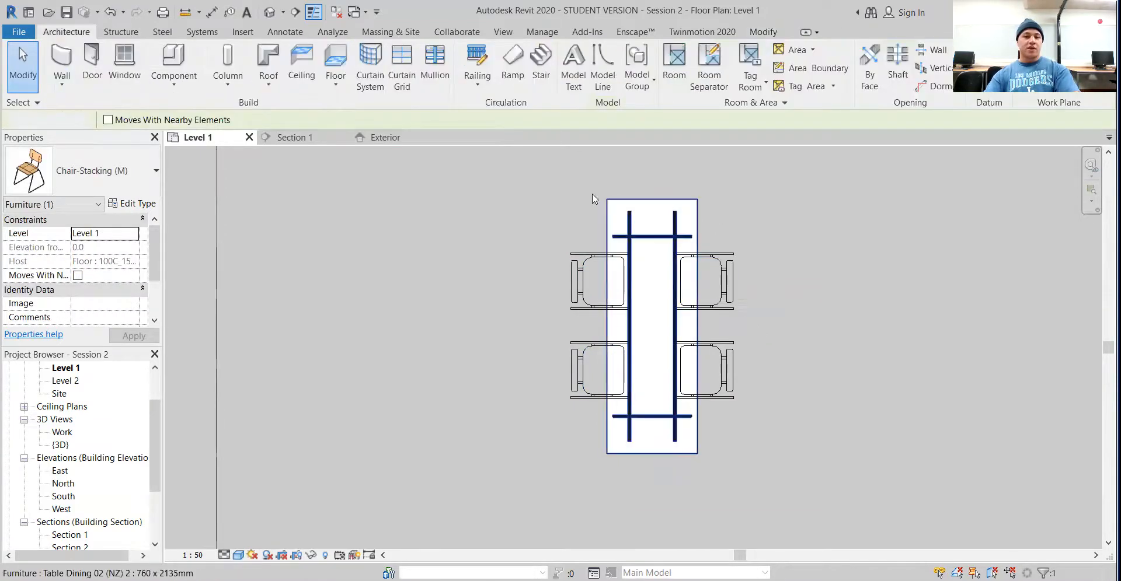
- Start placing a component and browse the family library for loading, going up from the furniture folder to the Components folder
click(173, 64)
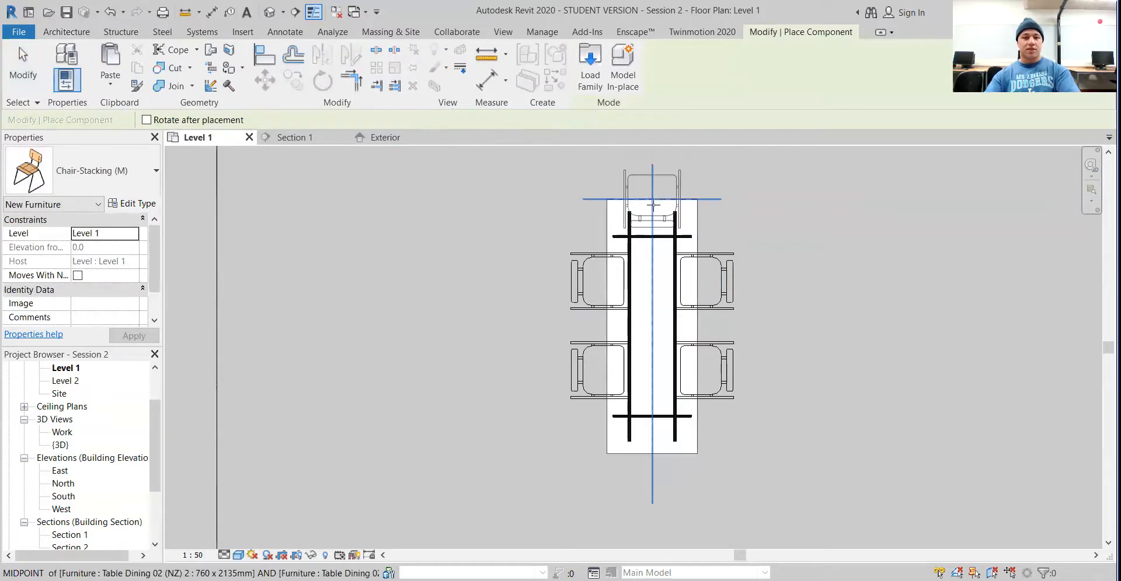
key(Escape)
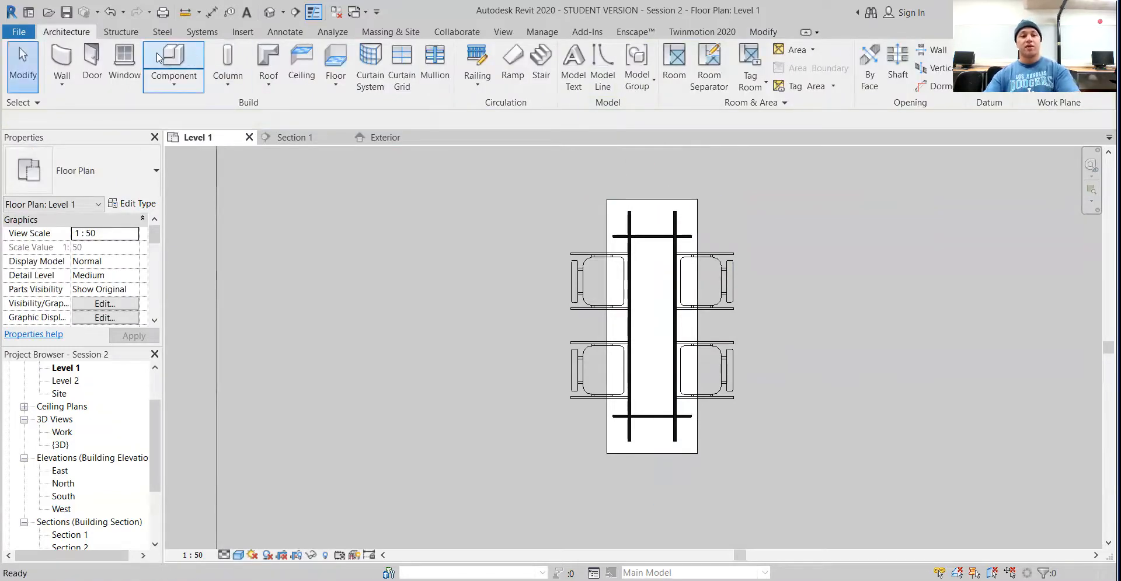
click(166, 66)
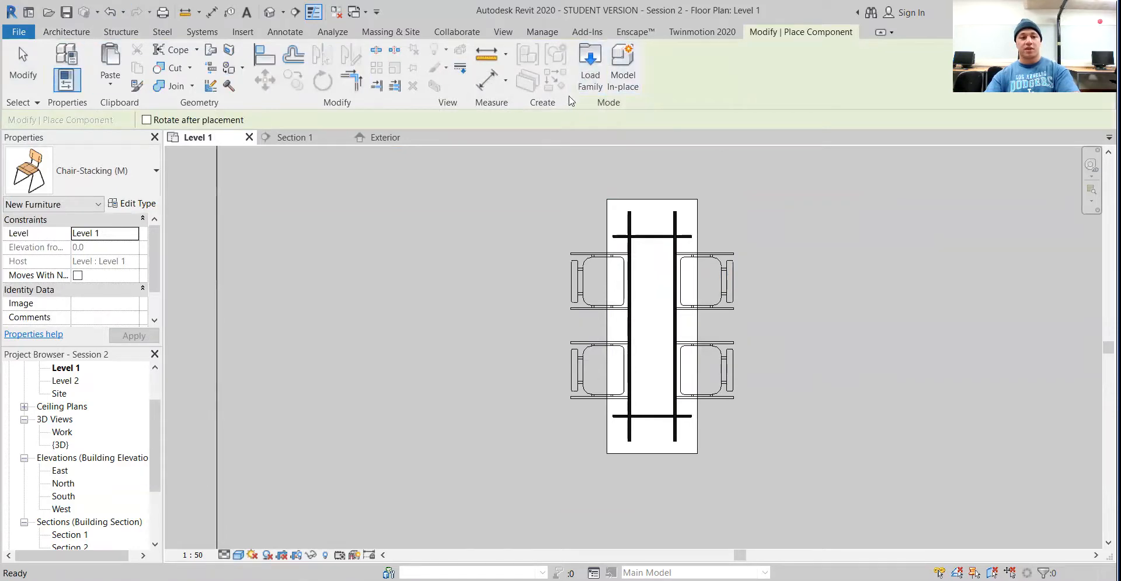
click(596, 66)
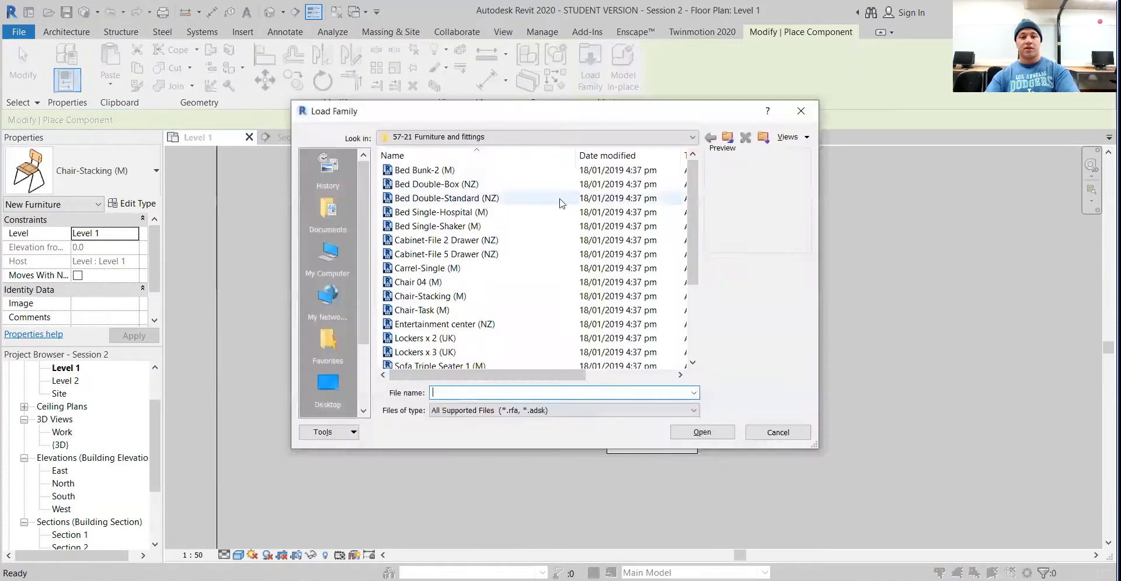
click(729, 139)
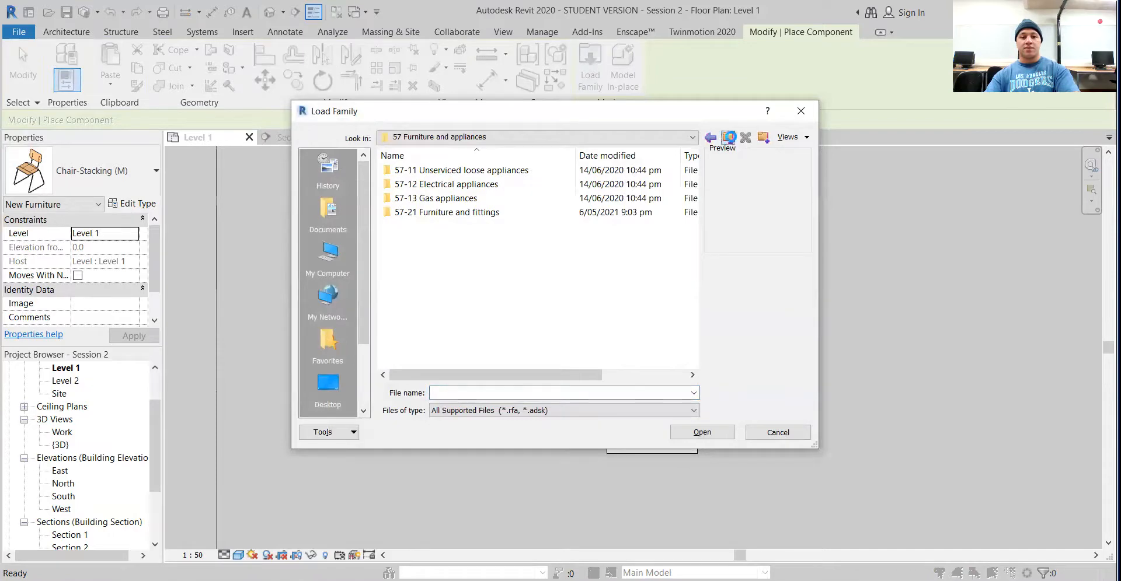
click(728, 138)
scroll(463, 301, down, 3)
scroll(461, 265, up, 3)
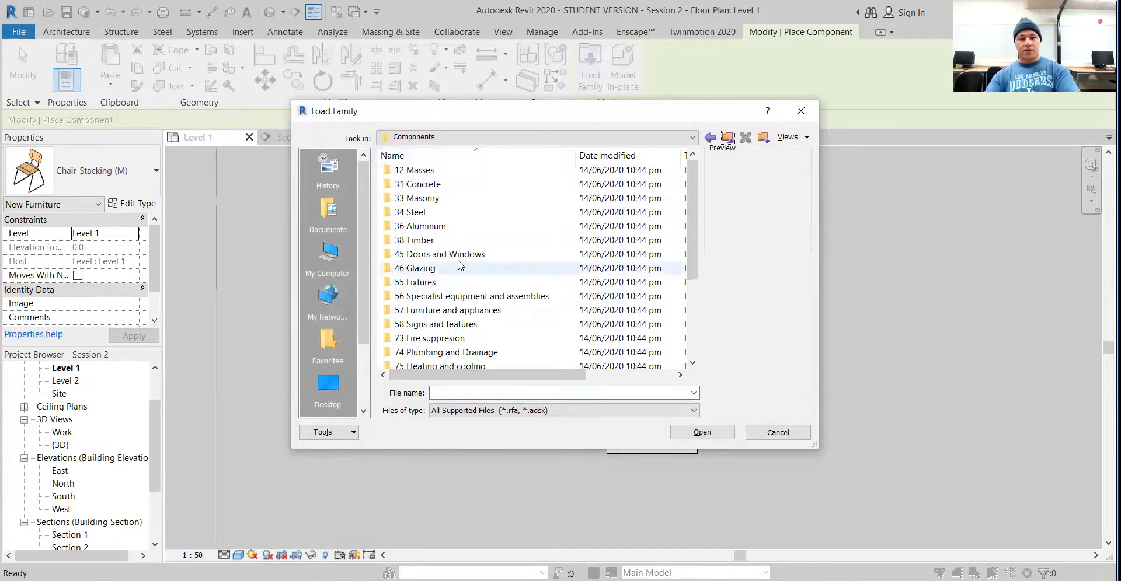
scroll(461, 266, down, 3)
scroll(470, 240, up, 1)
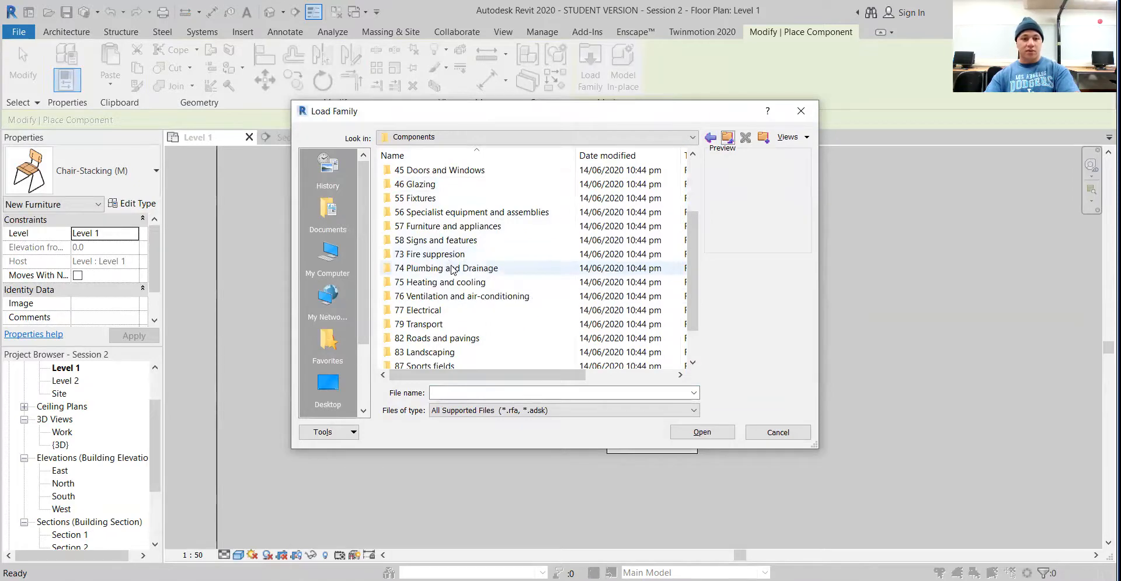
scroll(454, 270, up, 2)
- Look through the Notice Board-Wall Mounted (UK) and White Board (UK) families in 58-11 Signs, and return to the Components folder
click(445, 325)
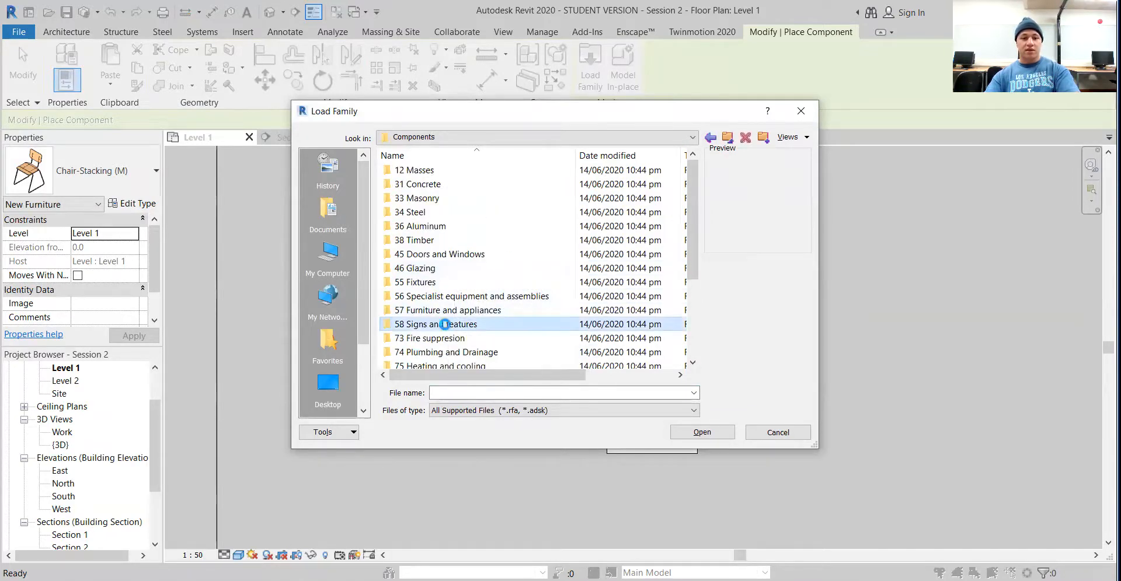
double_click(445, 324)
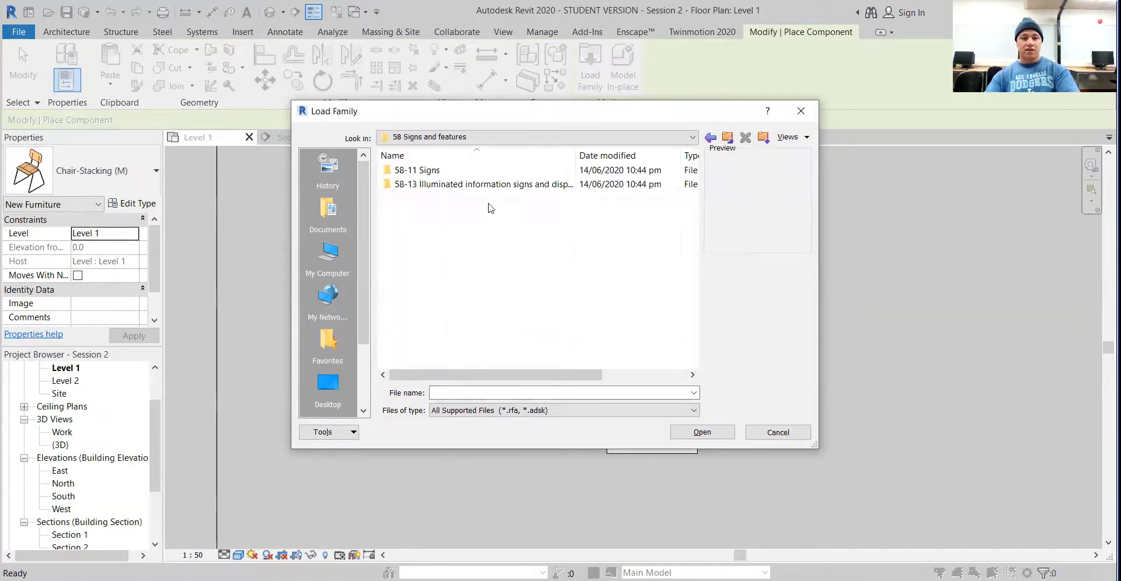
double_click(503, 172)
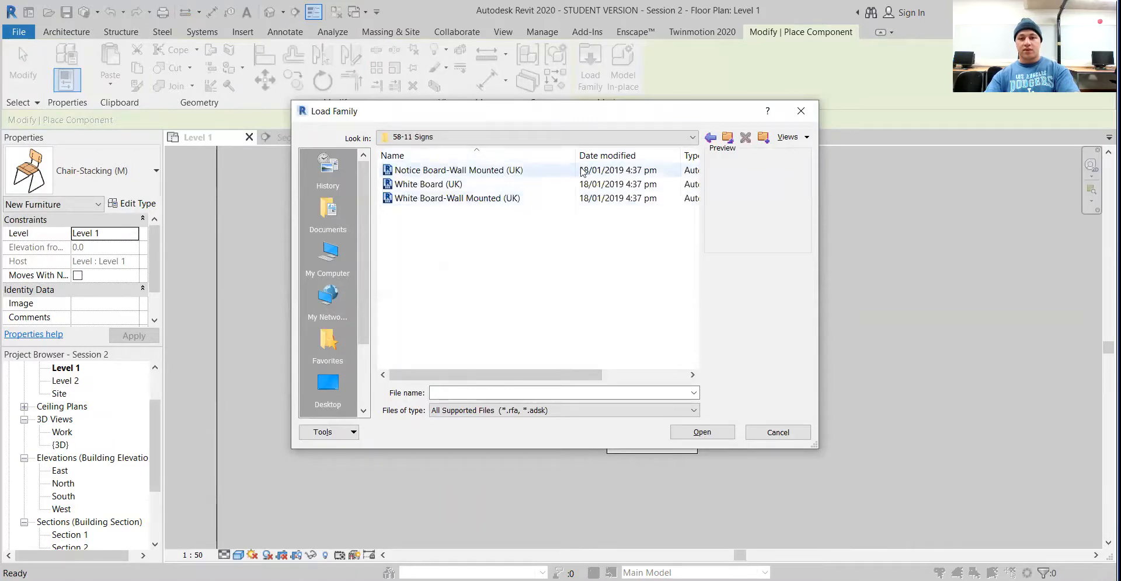
click(533, 173)
click(533, 185)
double_click(711, 138)
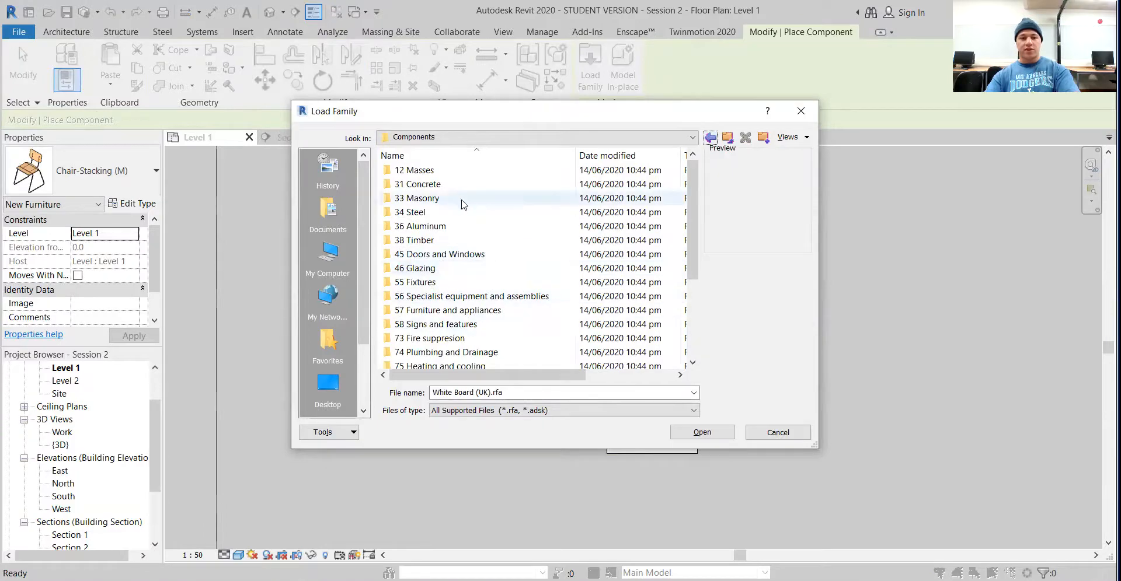
- Load the RPC Male (M) family from the 89-1 People folder under 89 Entourage
scroll(493, 257, down, 3)
scroll(494, 257, up, 3)
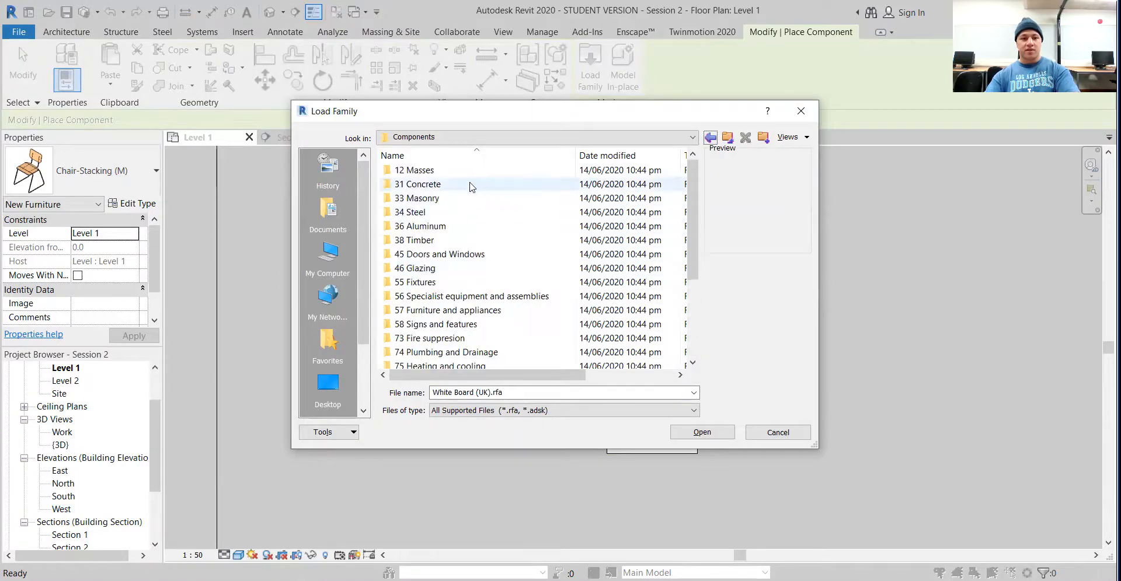
scroll(494, 256, down, 3)
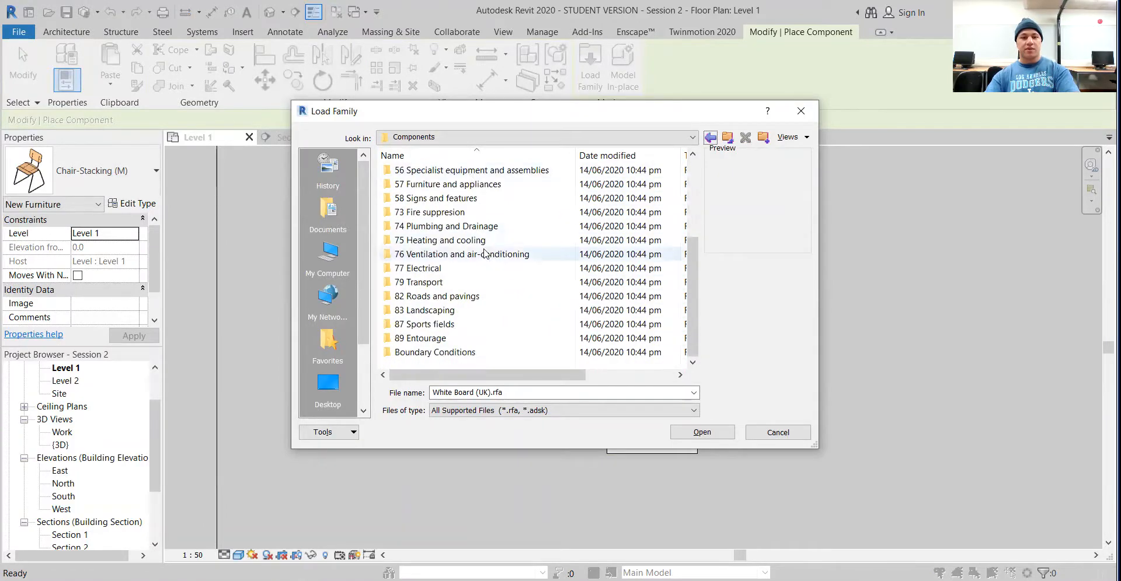
double_click(435, 338)
double_click(443, 170)
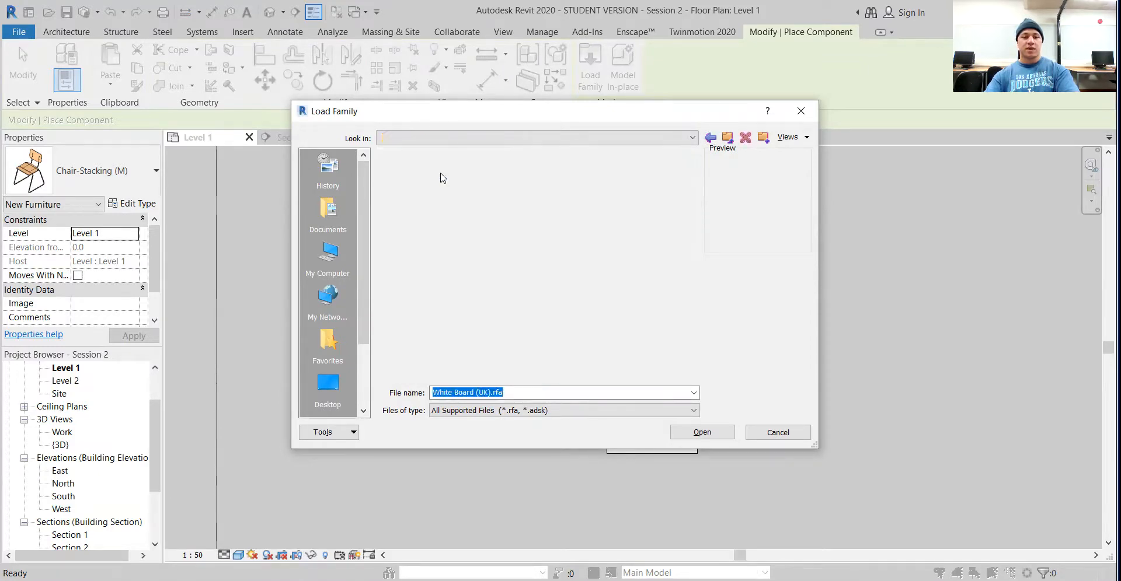
click(444, 171)
click(442, 186)
click(442, 172)
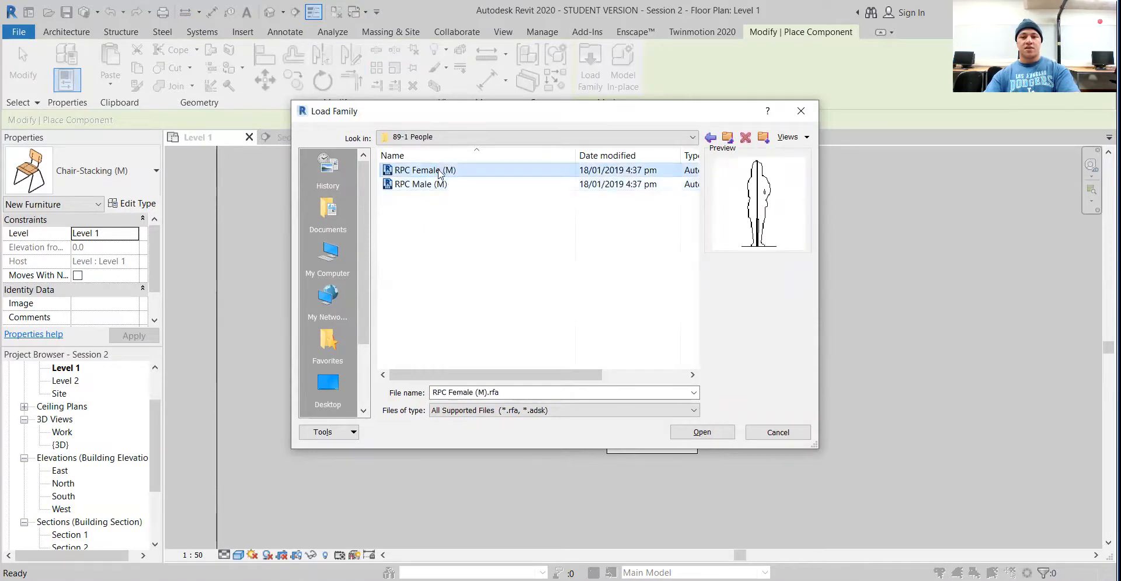
click(442, 183)
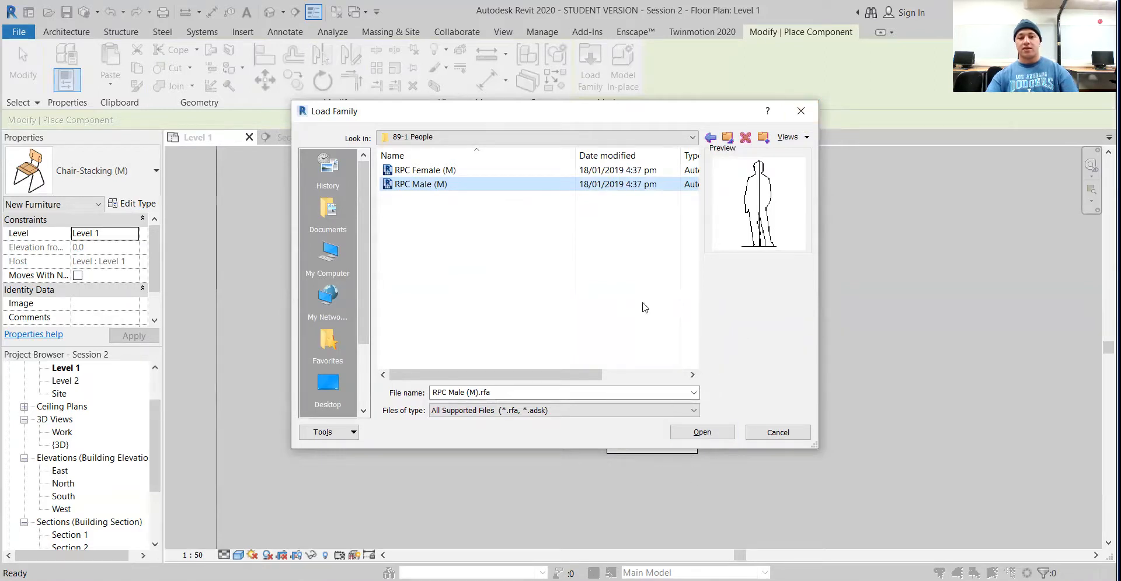
click(713, 433)
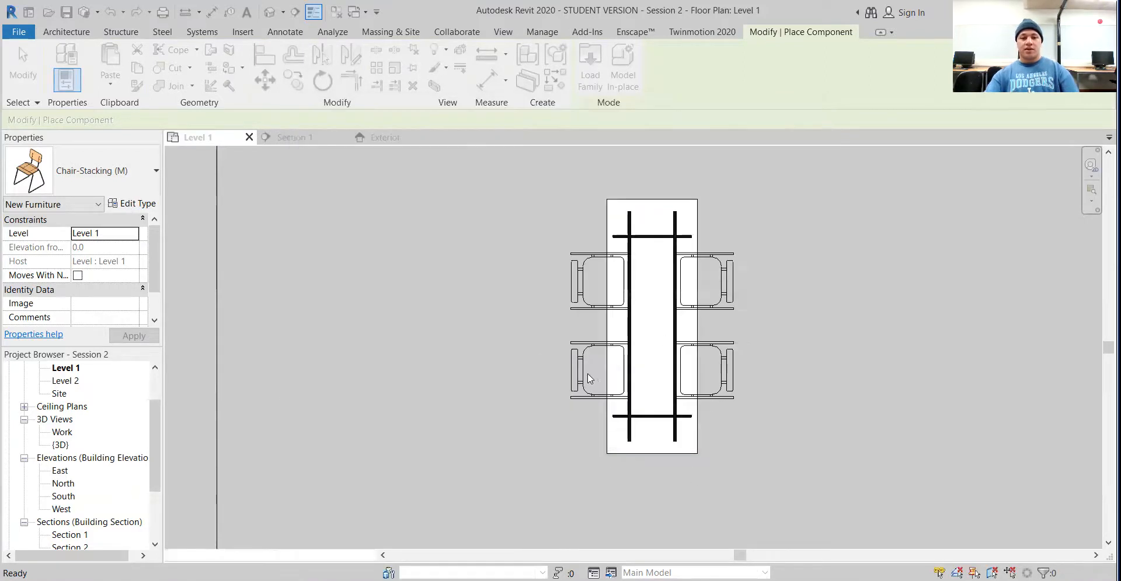
scroll(514, 348, down, 3)
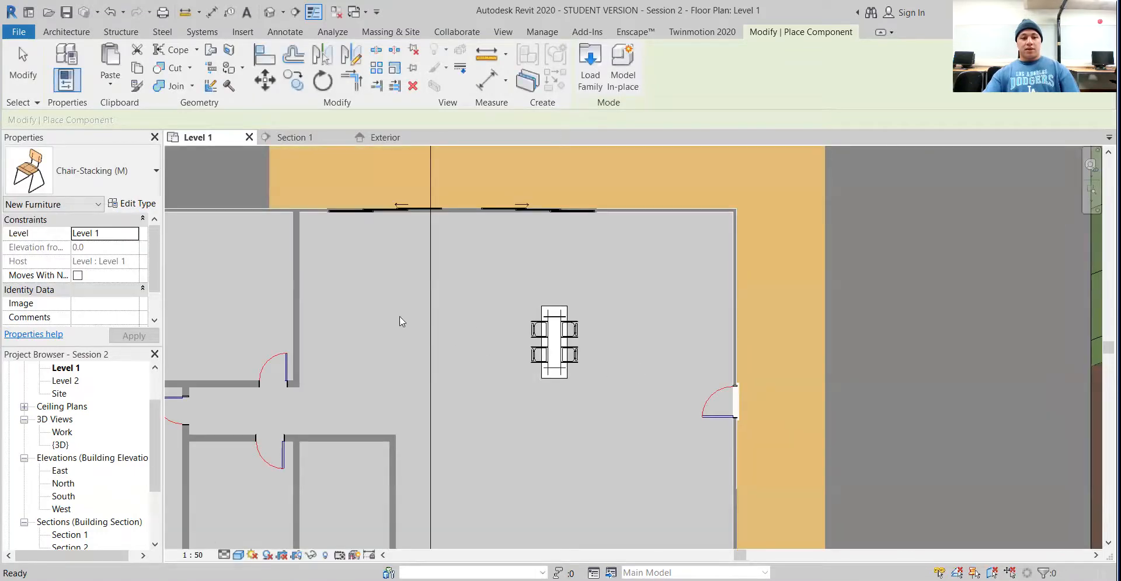
- Place an RPC Male (M) figure of type Alex in the upper-left room of the Level 1 floor plan
middle_drag(475, 327, 738, 373)
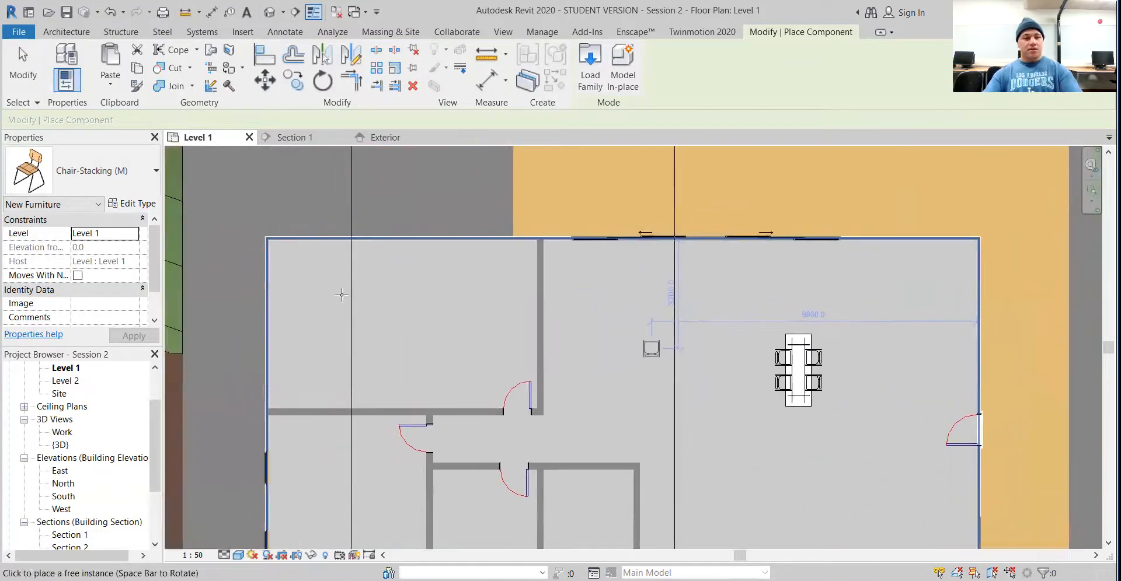
click(20, 47)
click(156, 171)
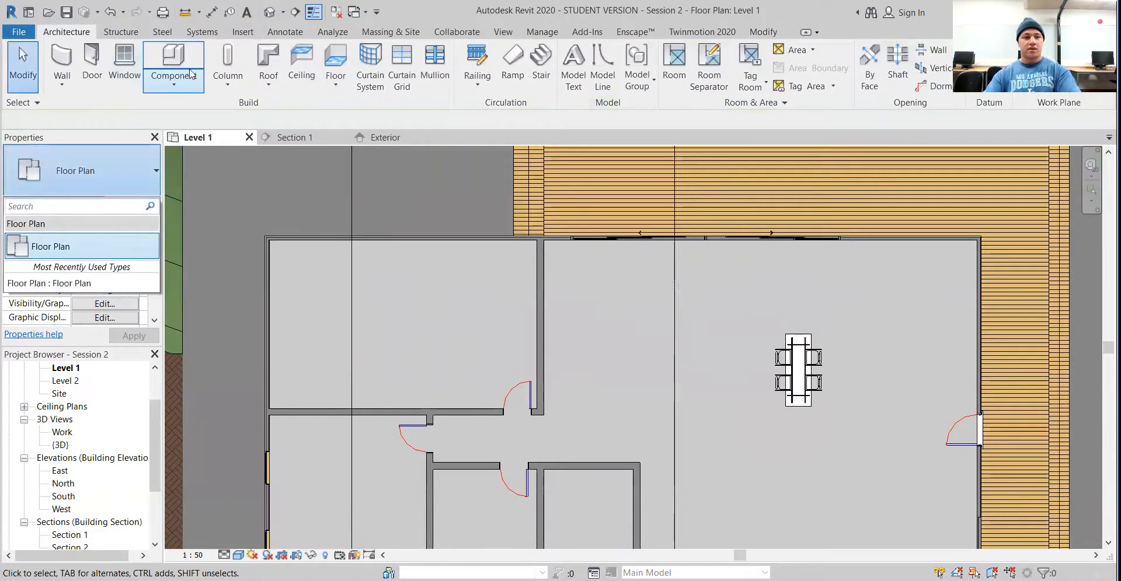
click(173, 58)
click(129, 182)
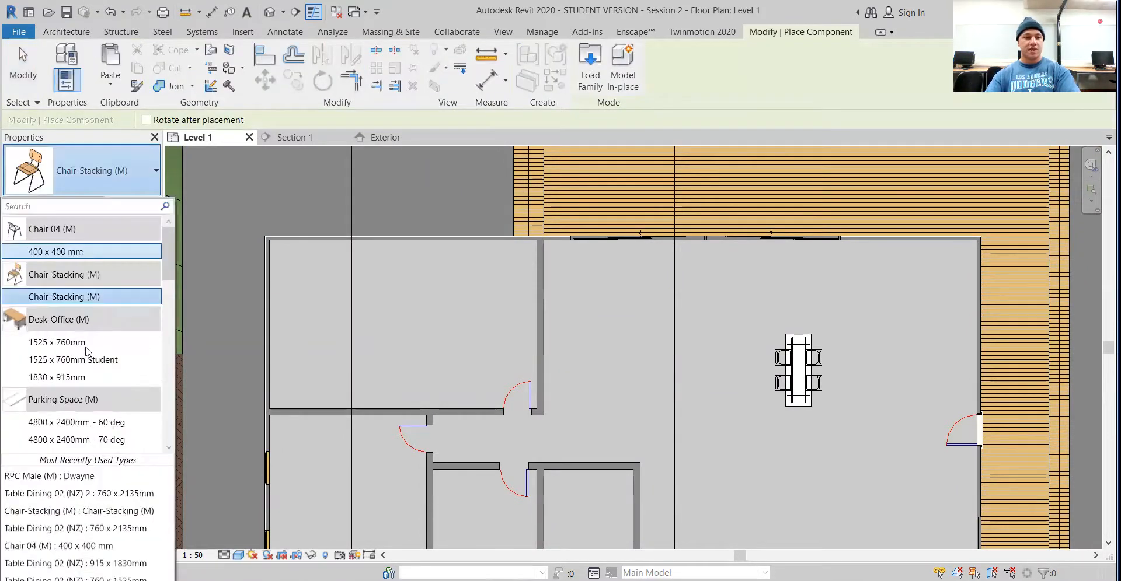
scroll(85, 352, down, 19)
scroll(83, 352, up, 11)
scroll(83, 353, down, 7)
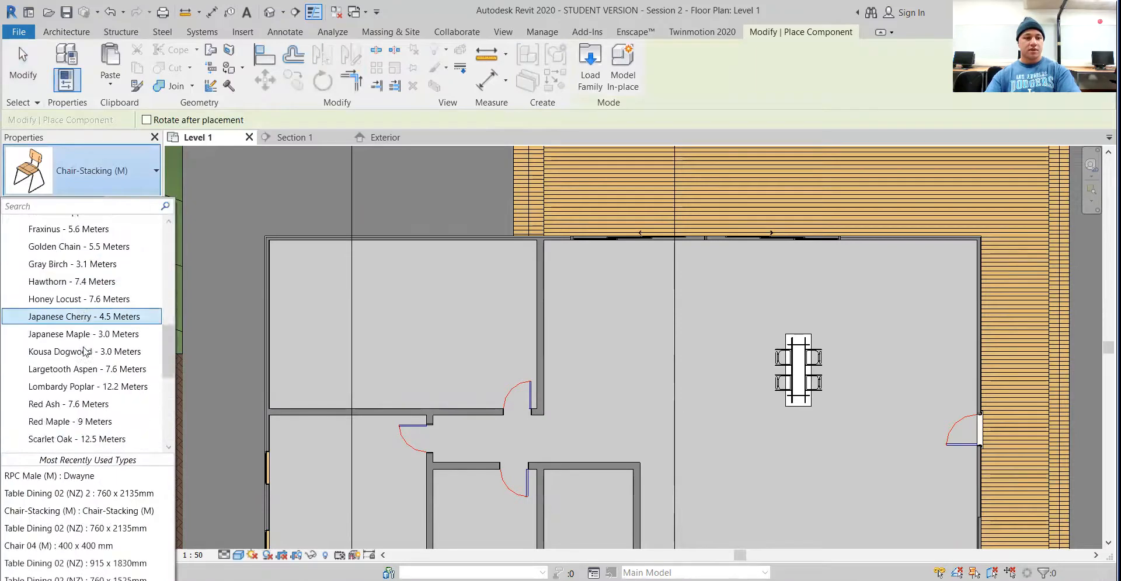
scroll(81, 354, up, 1)
scroll(79, 355, up, 10)
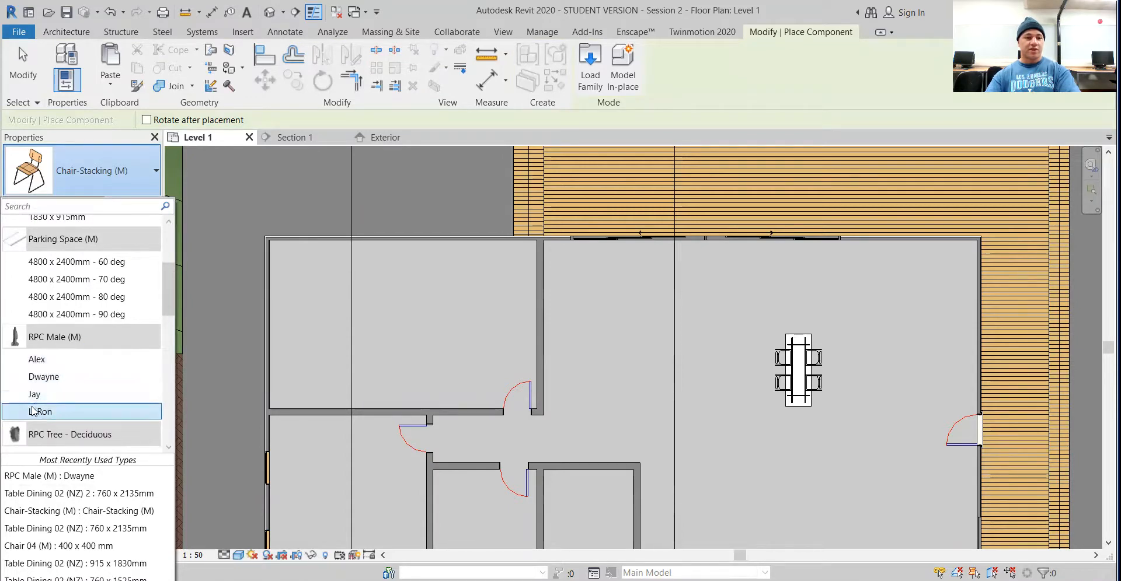
click(37, 360)
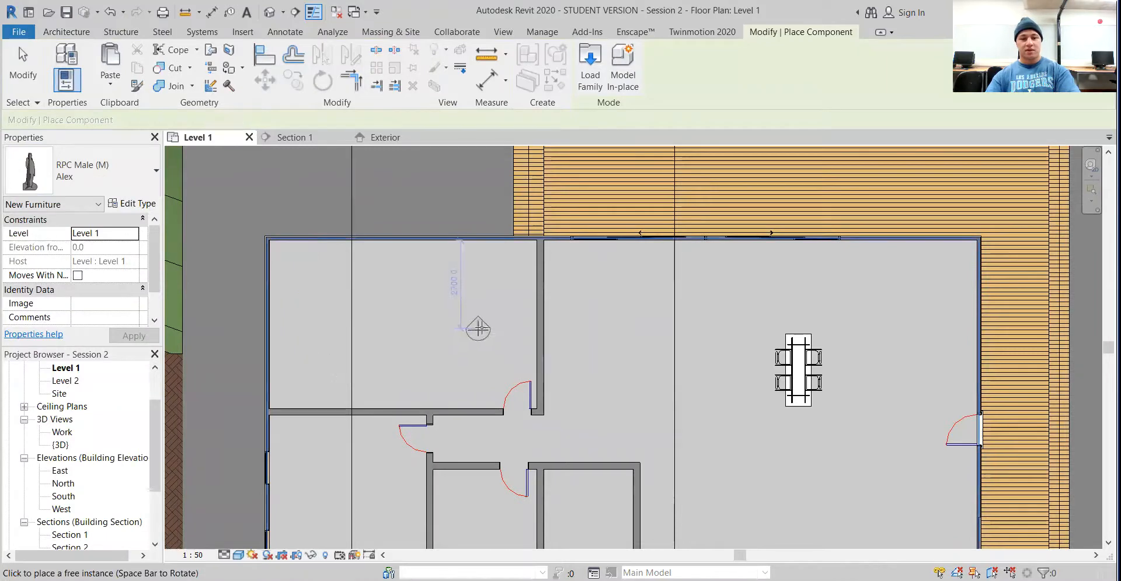
key(Escape)
key(Escape)
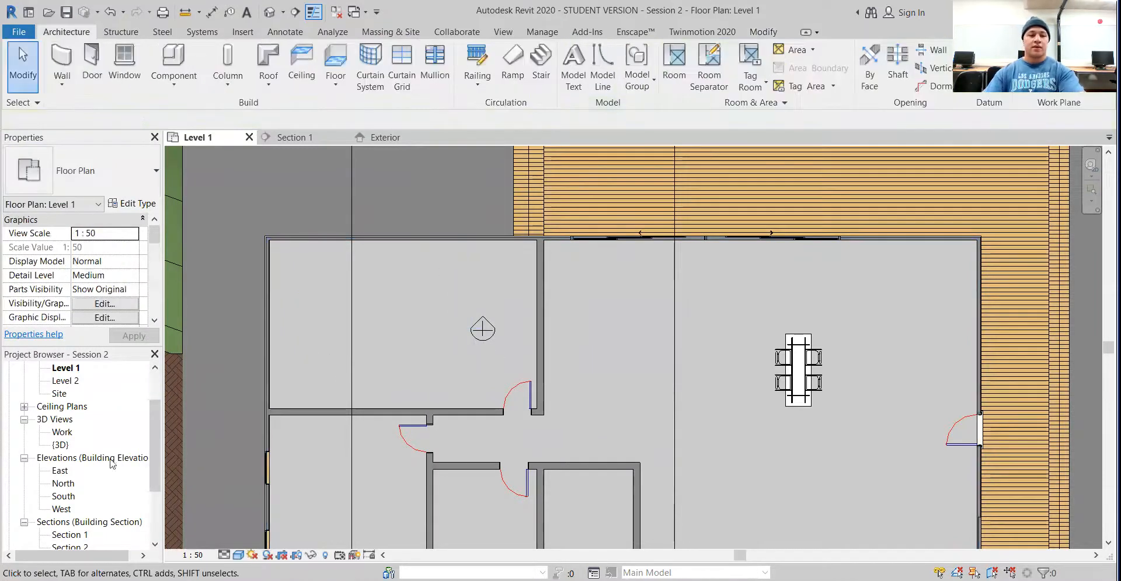
- Open the Section 1 view, select the placed male figure and examine its scale against the room, door and roof
scroll(88, 491, down, 2)
double_click(70, 483)
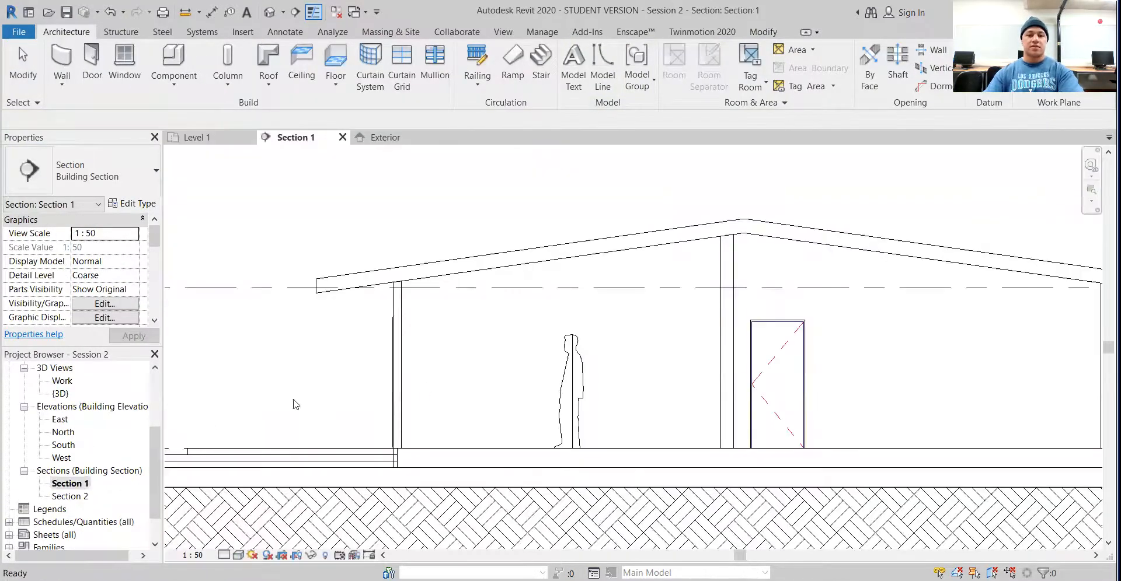
click(563, 386)
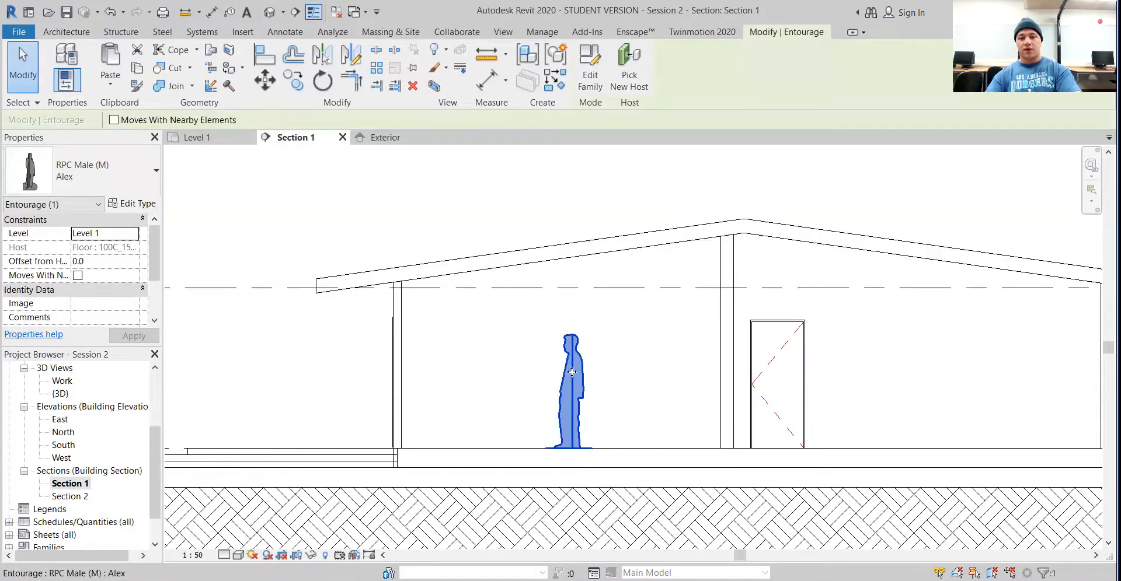
scroll(546, 381, down, 2)
middle_drag(532, 375, 484, 378)
scroll(505, 386, up, 4)
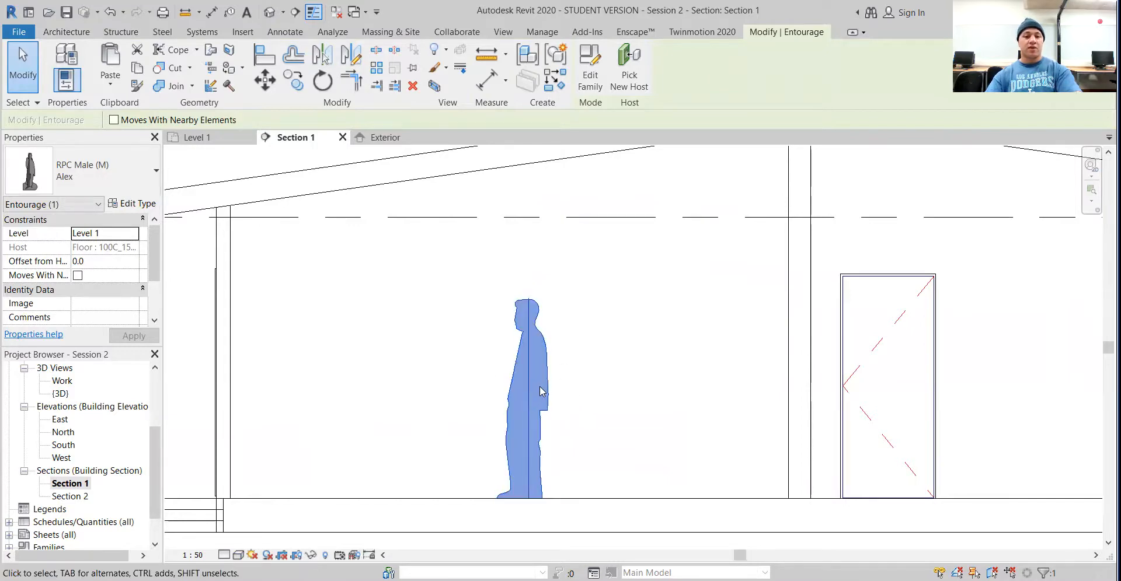
scroll(435, 387, down, 3)
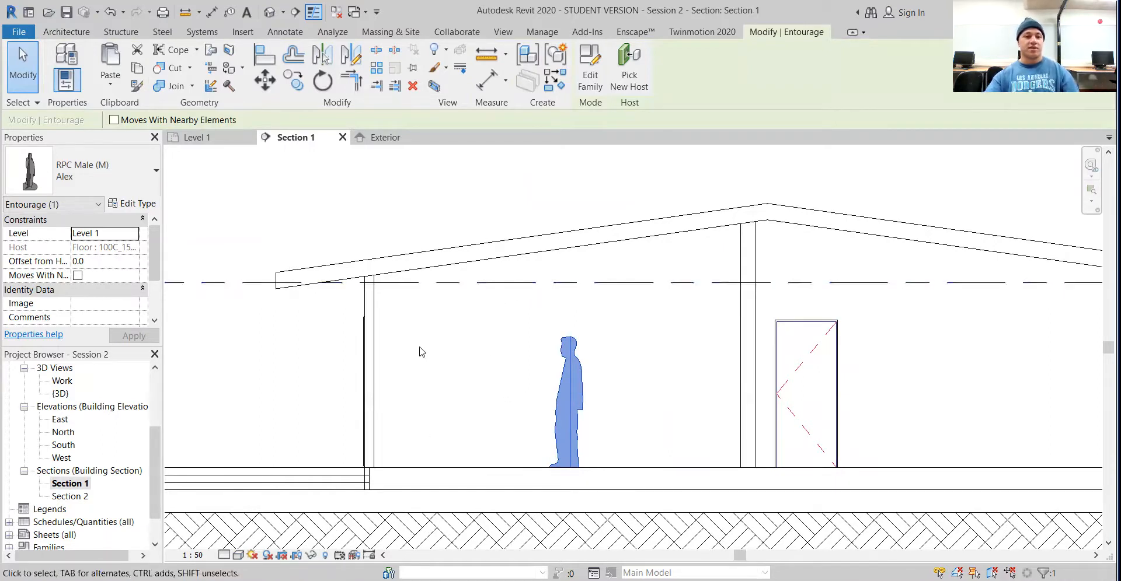
scroll(383, 323, down, 4)
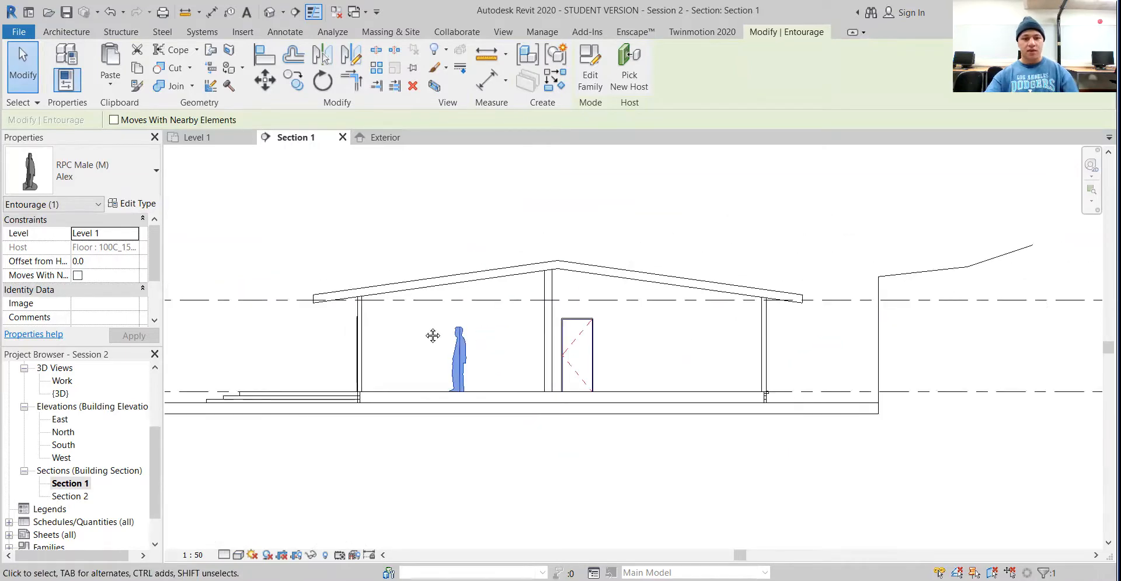
middle_drag(433, 332, 417, 402)
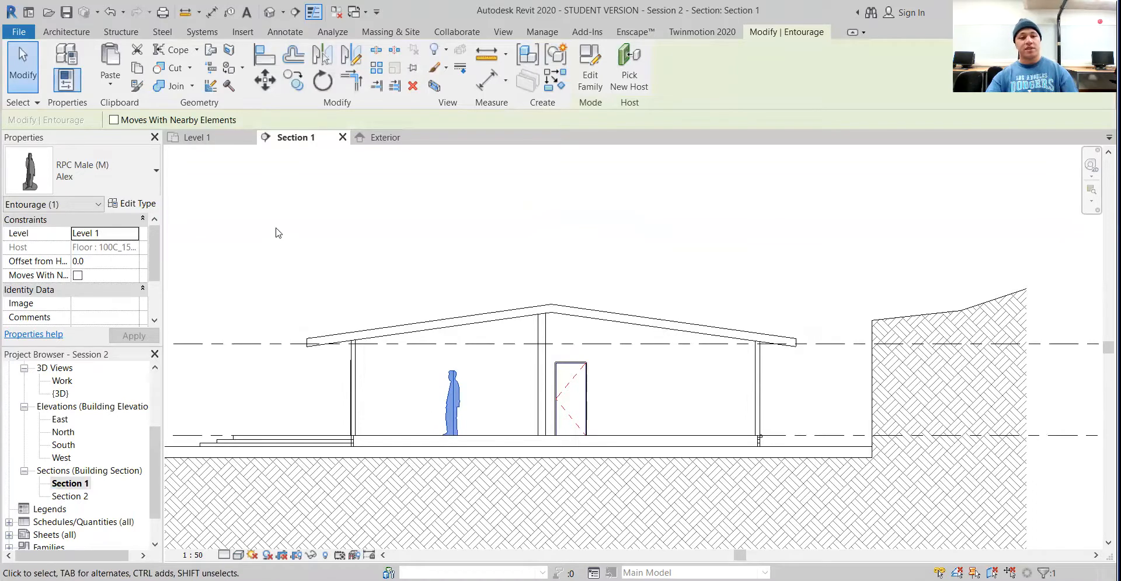
click(75, 32)
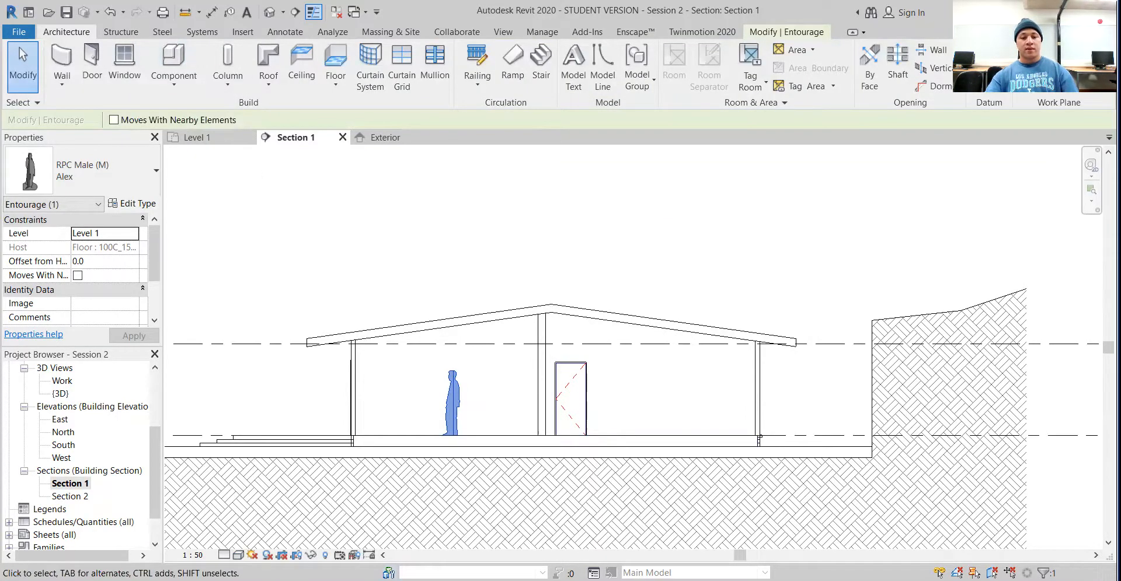
- Switch to the browser and look through RevitCity's category tree and the search results for sliding doors
key(alt+Tab)
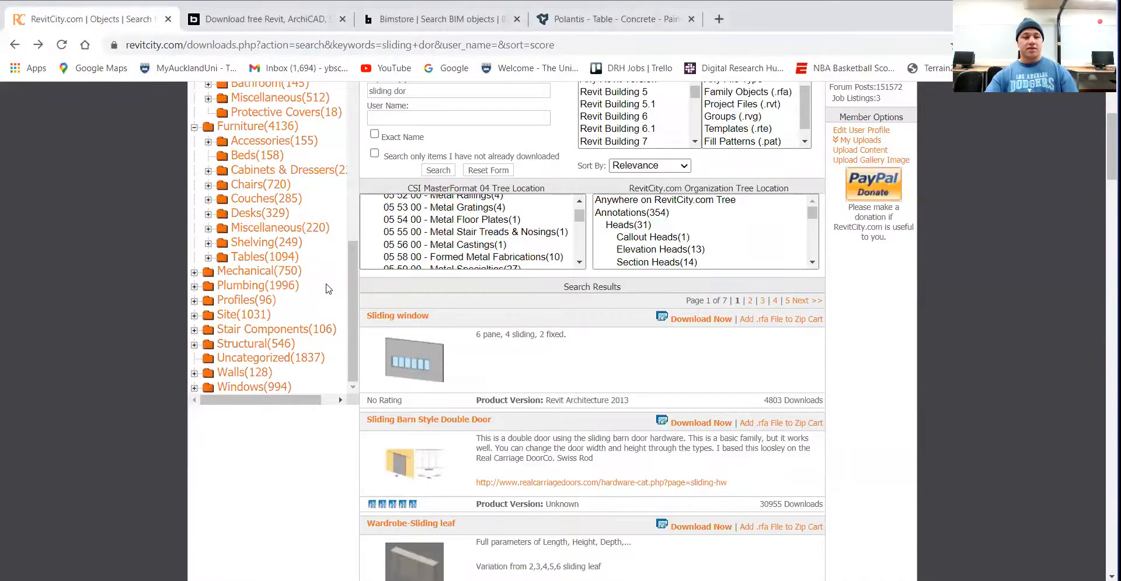
scroll(328, 289, up, 10)
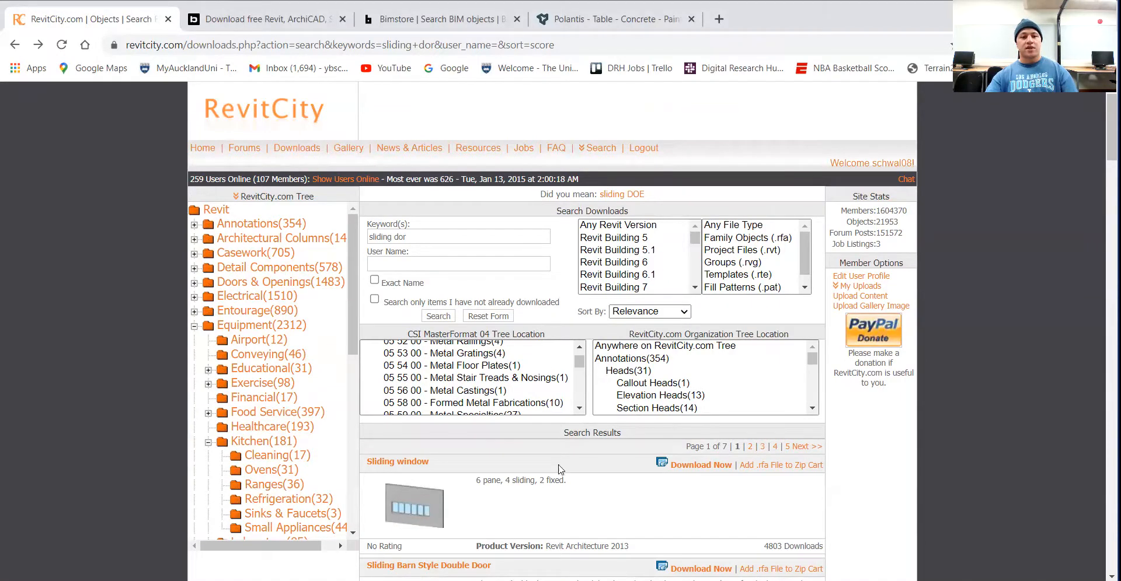
scroll(587, 470, down, 2)
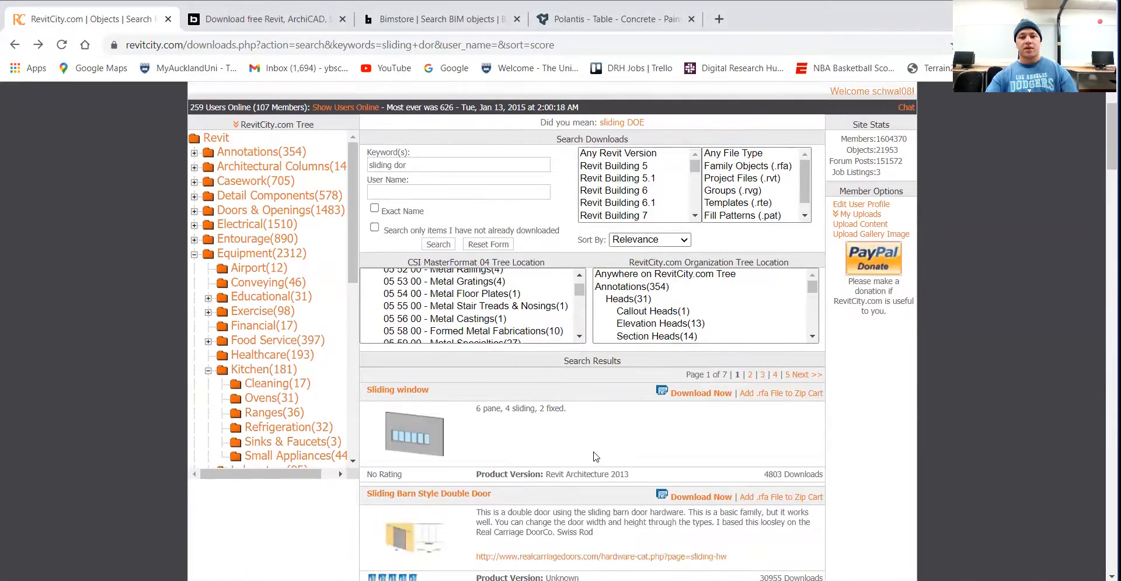
scroll(596, 456, up, 2)
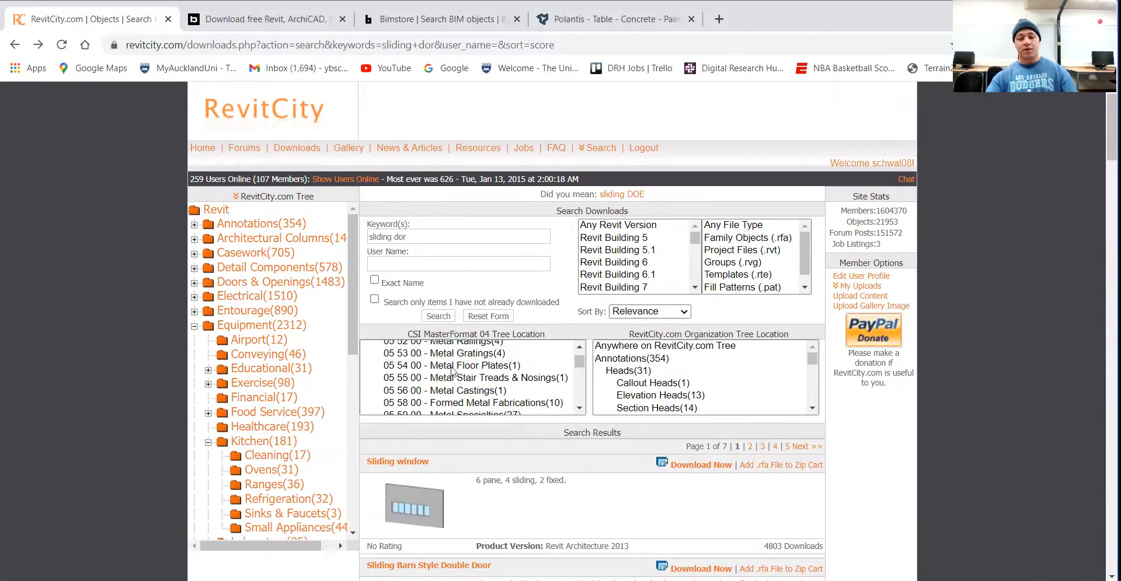
scroll(280, 321, down, 8)
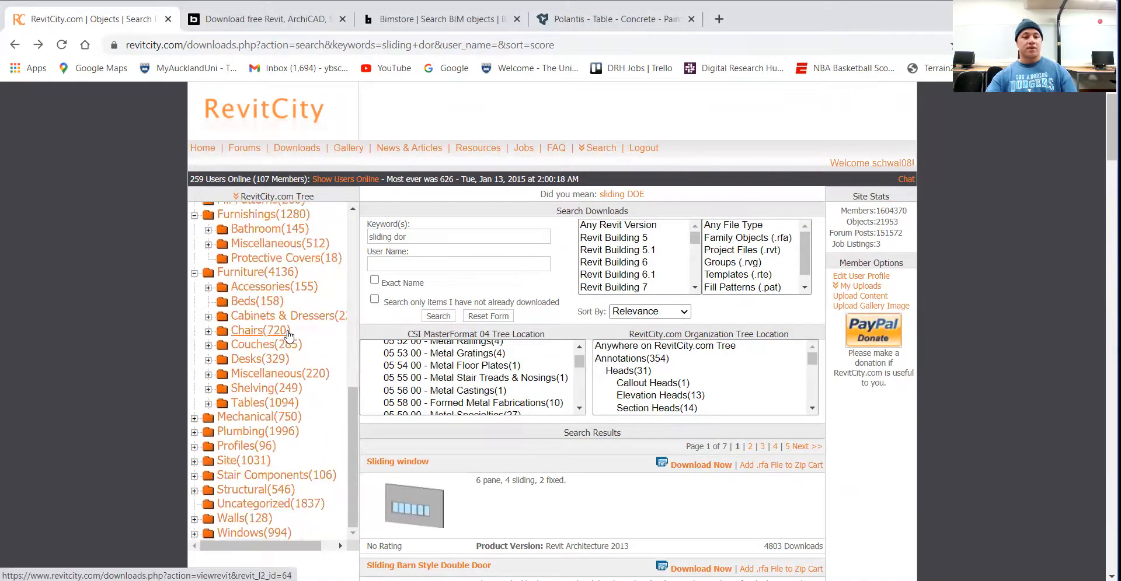
scroll(283, 397, up, 8)
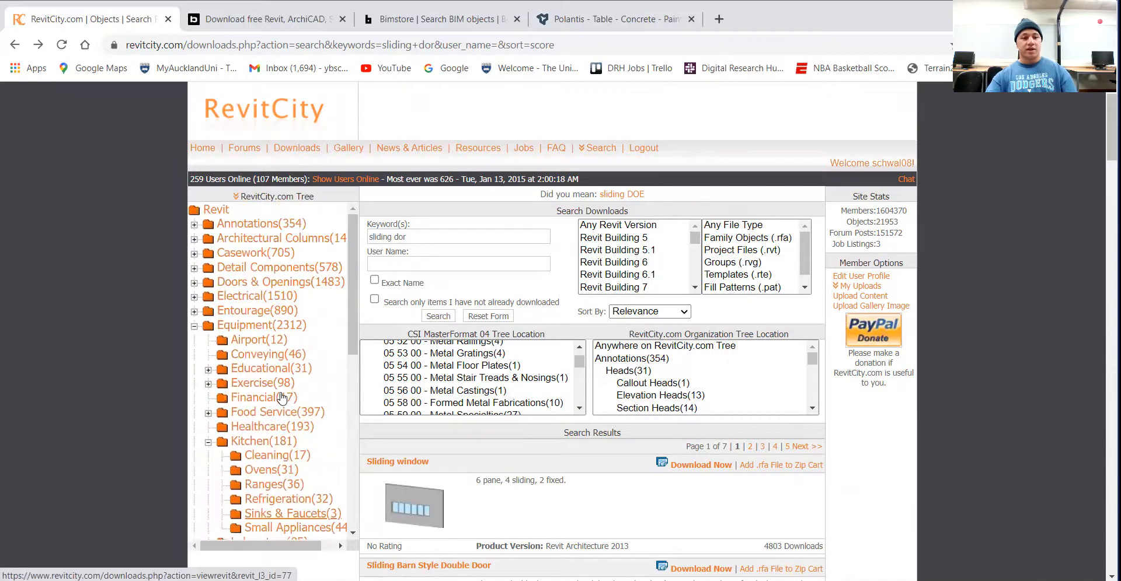
scroll(616, 444, down, 1)
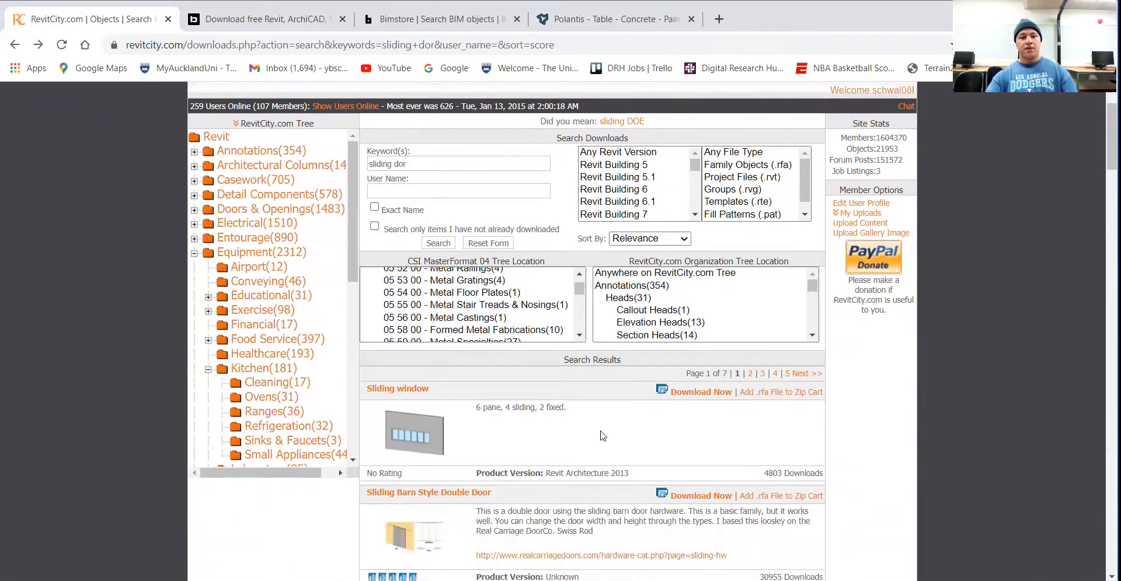
scroll(601, 436, down, 1)
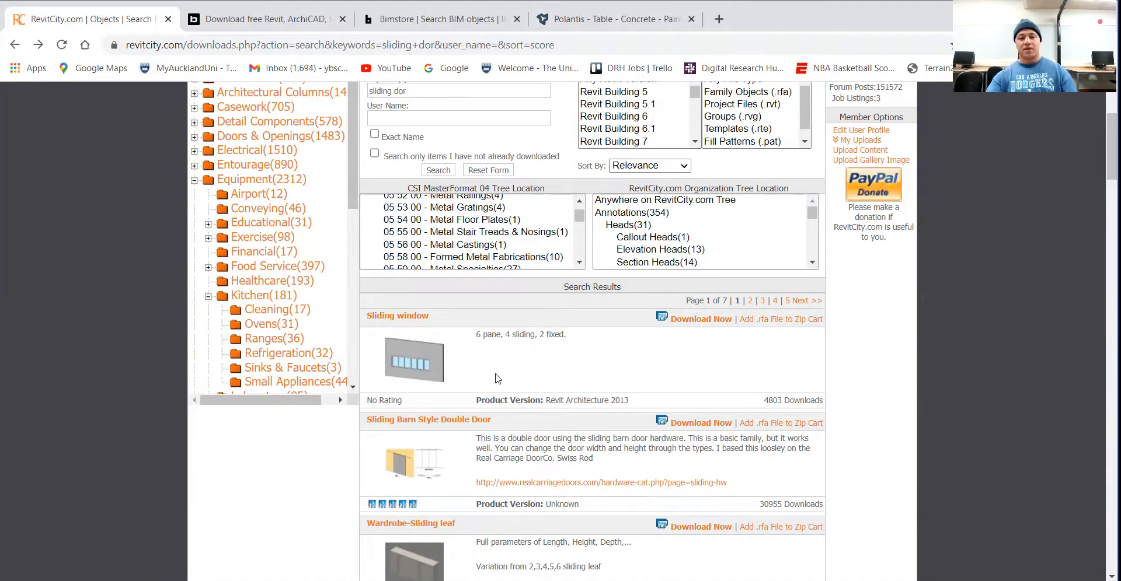
scroll(440, 334, up, 3)
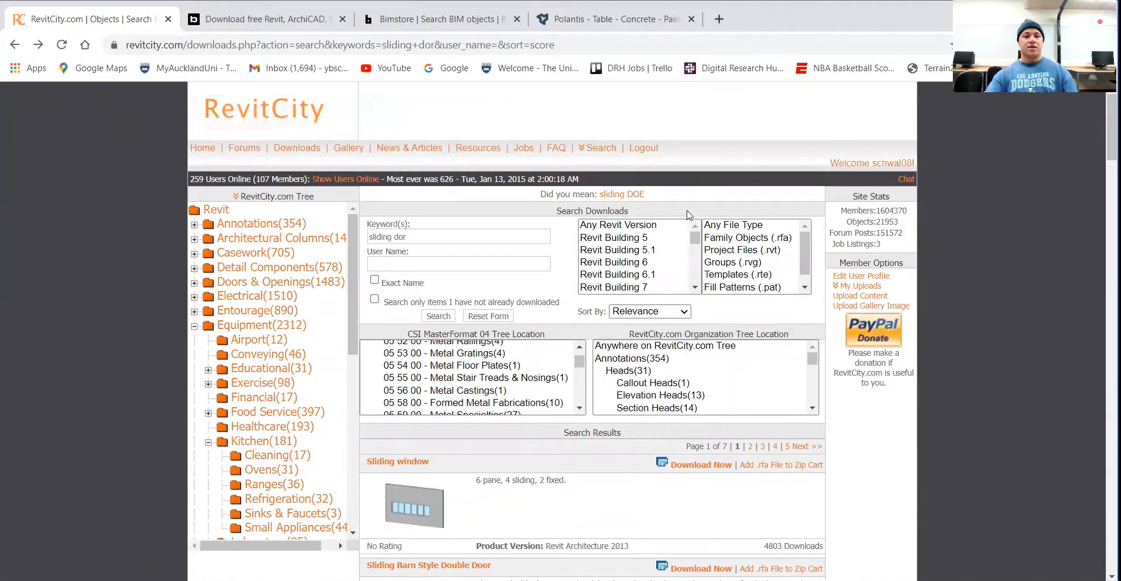
- Examine RevitCity's download search filters for Revit version, CSI MasterFormat and organization tree location, along with the listed objects
scroll(642, 266, down, 2)
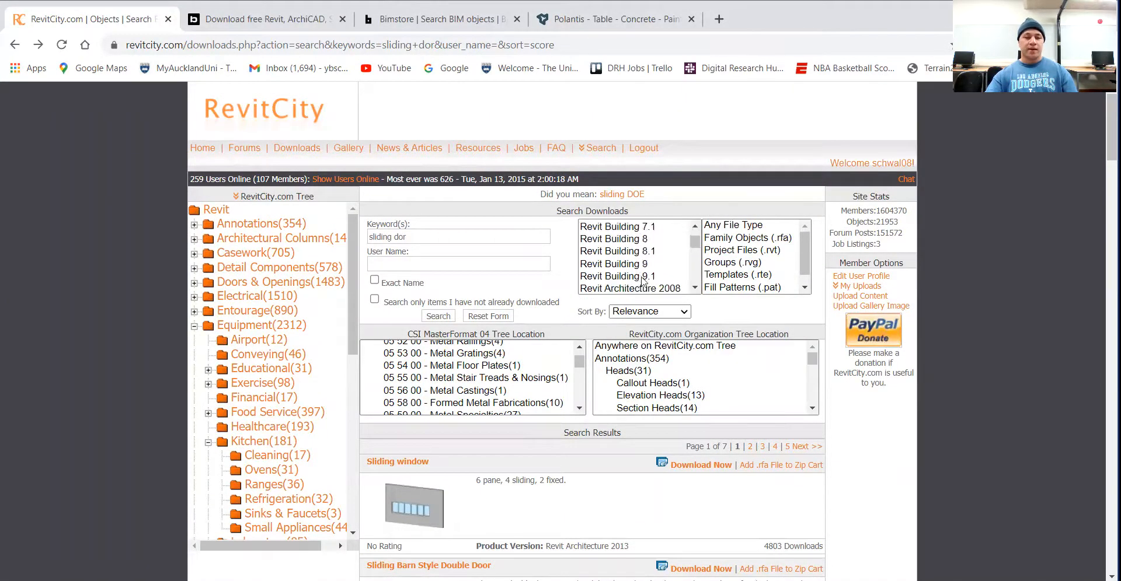
scroll(623, 354, down, 5)
scroll(604, 450, down, 3)
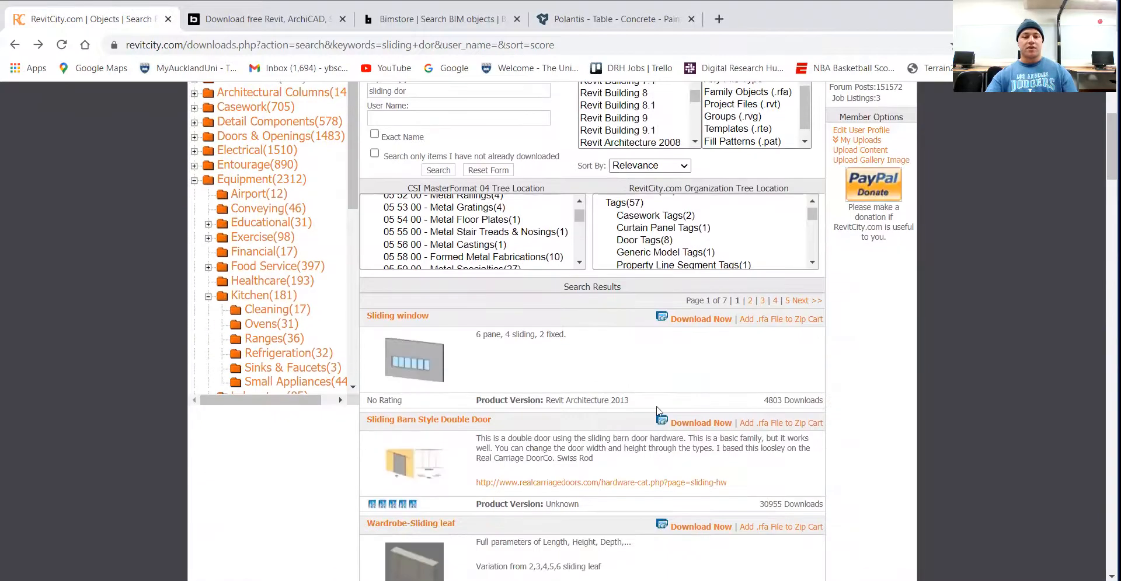
scroll(444, 257, up, 5)
scroll(426, 143, up, 3)
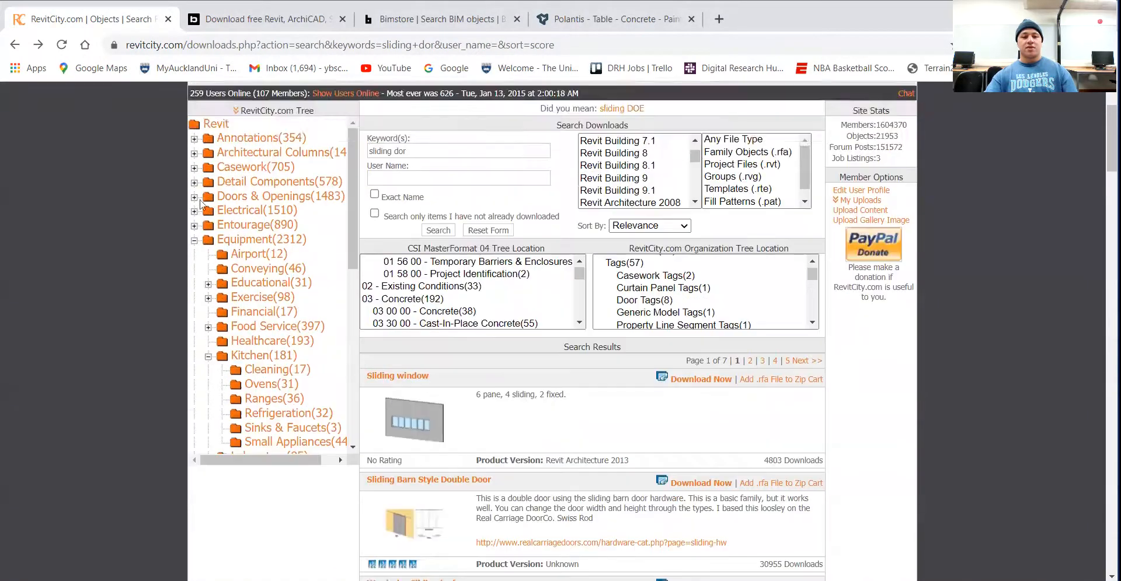
scroll(193, 309, down, 3)
scroll(638, 255, down, 4)
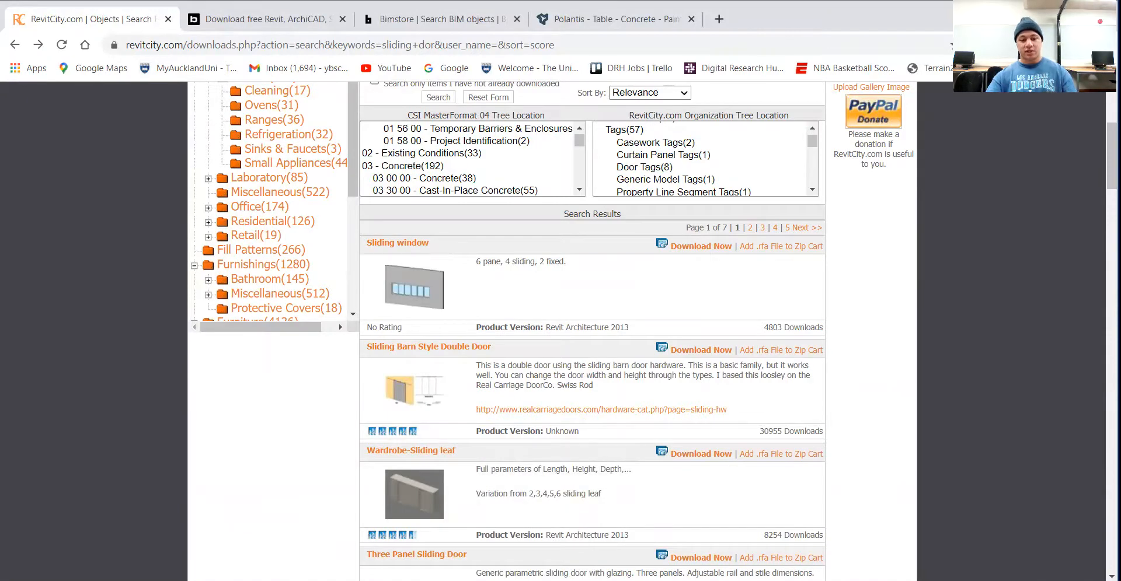
- Open the Modern_Kitchen_18856 family from the Revit Components folder in Revit and upgrade the model to Revit 2020
mouse_move(341, 580)
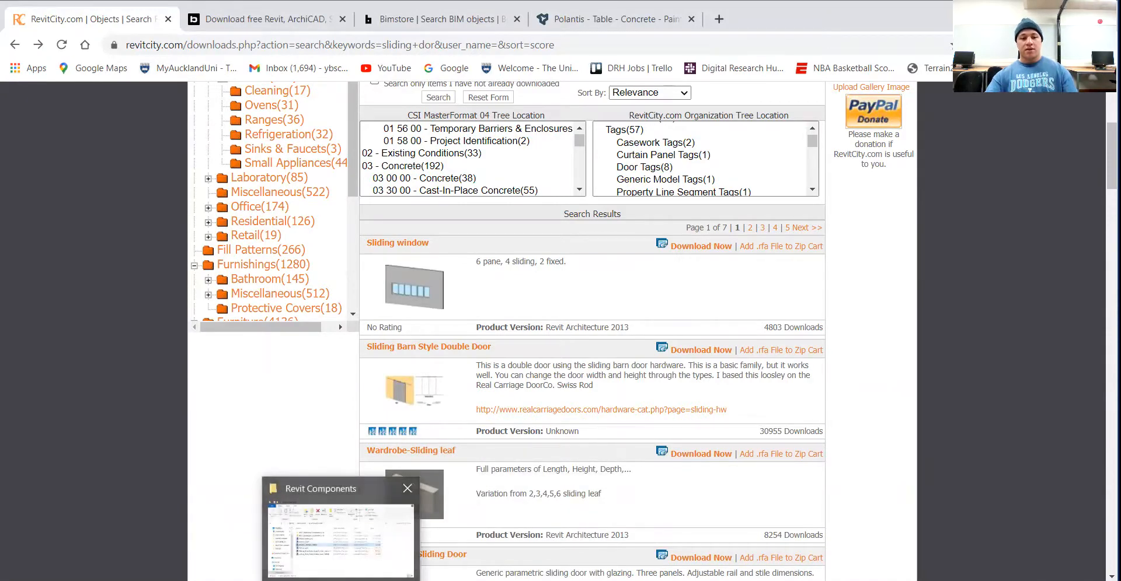
click(341, 537)
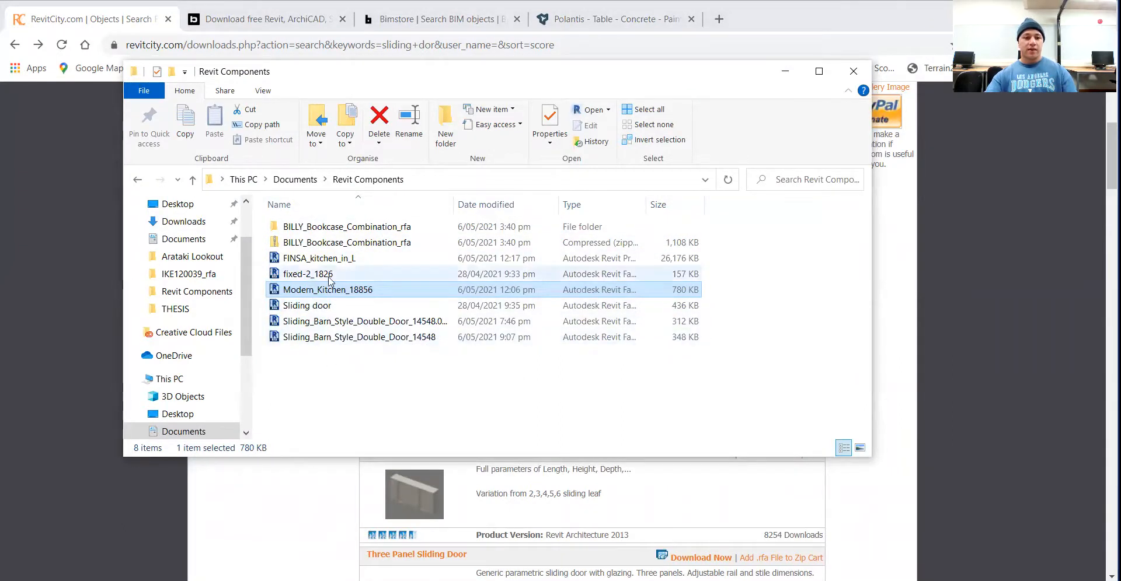
double_click(332, 294)
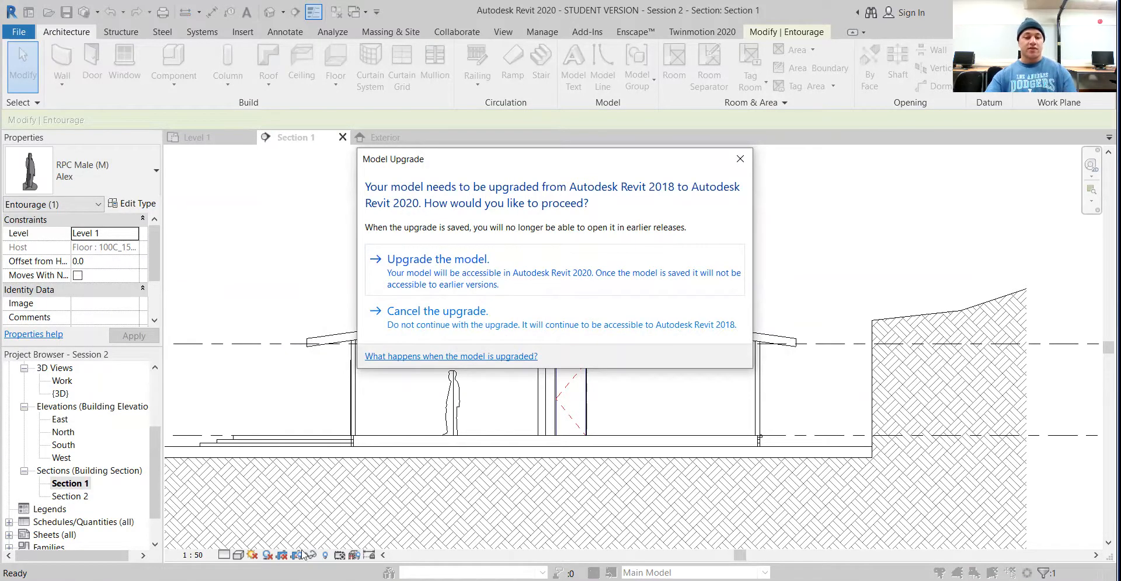
click(443, 276)
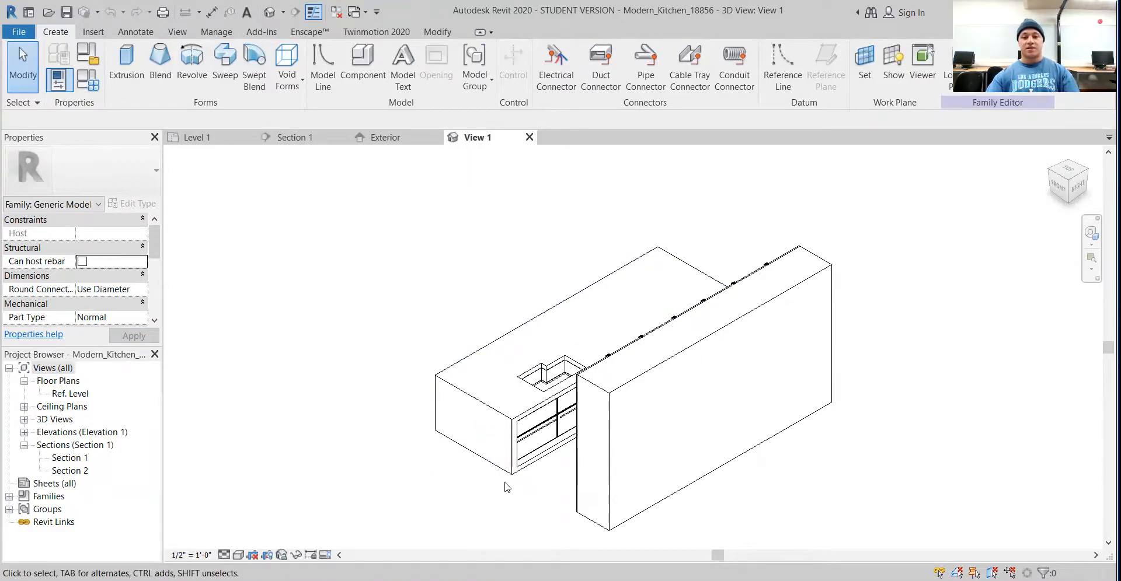
middle_drag(500, 489, 486, 471)
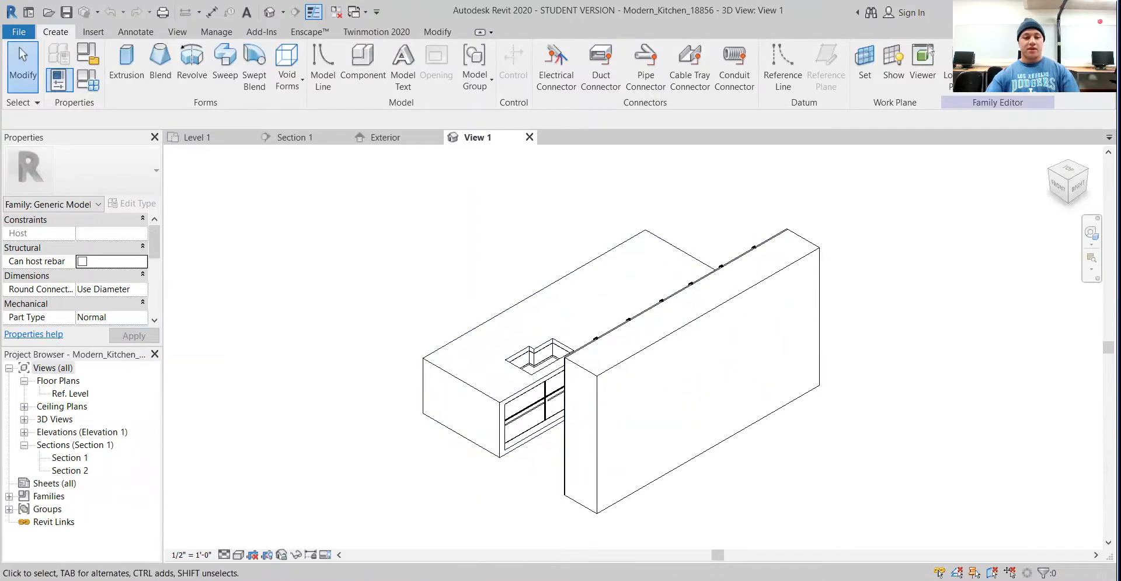
- Bring up the Revit Components folder, minimise it again and examine the kitchen family in its 3D view
click(392, 496)
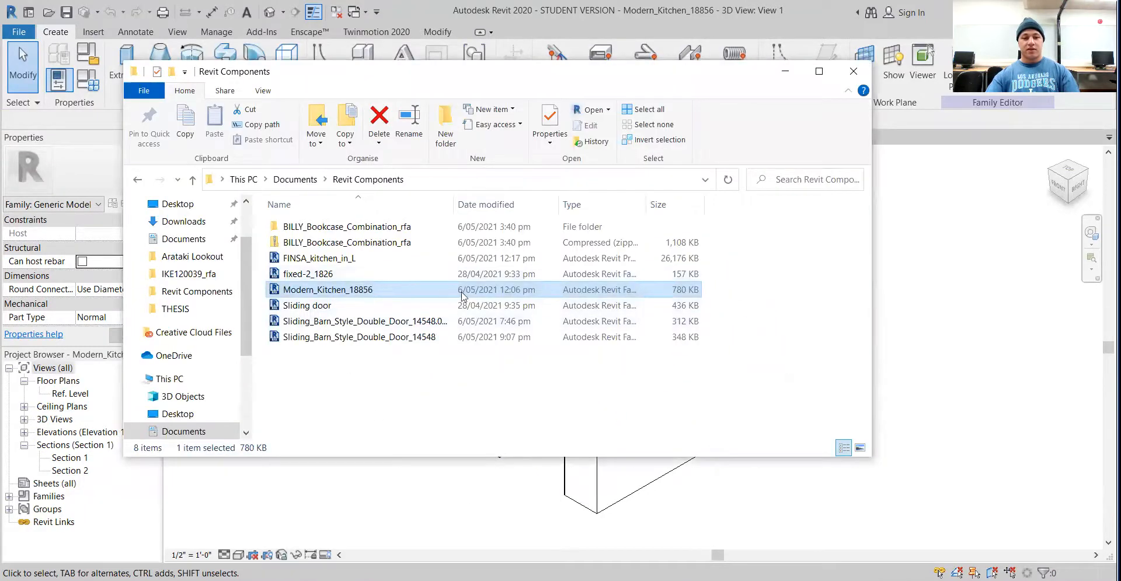
click(785, 71)
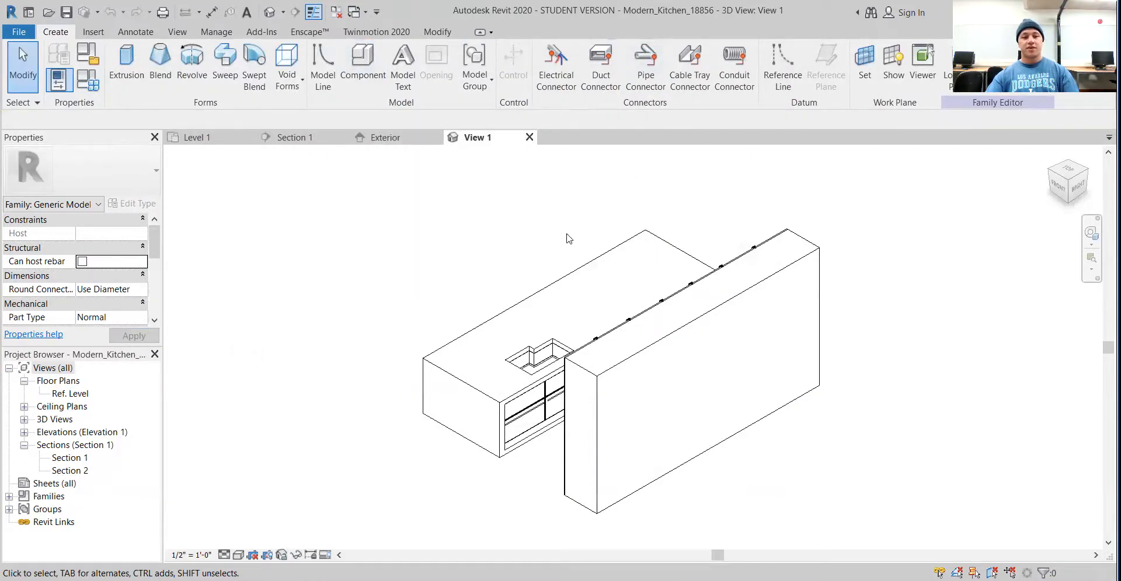
scroll(474, 305, down, 1)
middle_drag(340, 346, 298, 343)
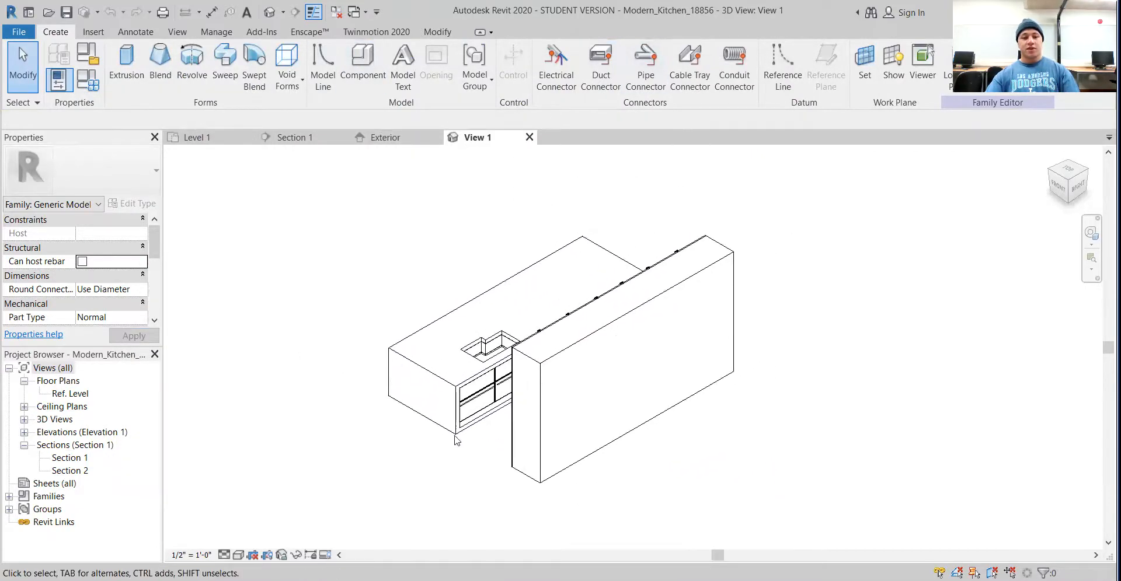
- Examine the kitchen family from the front and at an angle, inspecting the island extrusion
right_click(437, 450)
click(358, 430)
middle_drag(352, 424, 686, 448)
scroll(724, 429, up, 2)
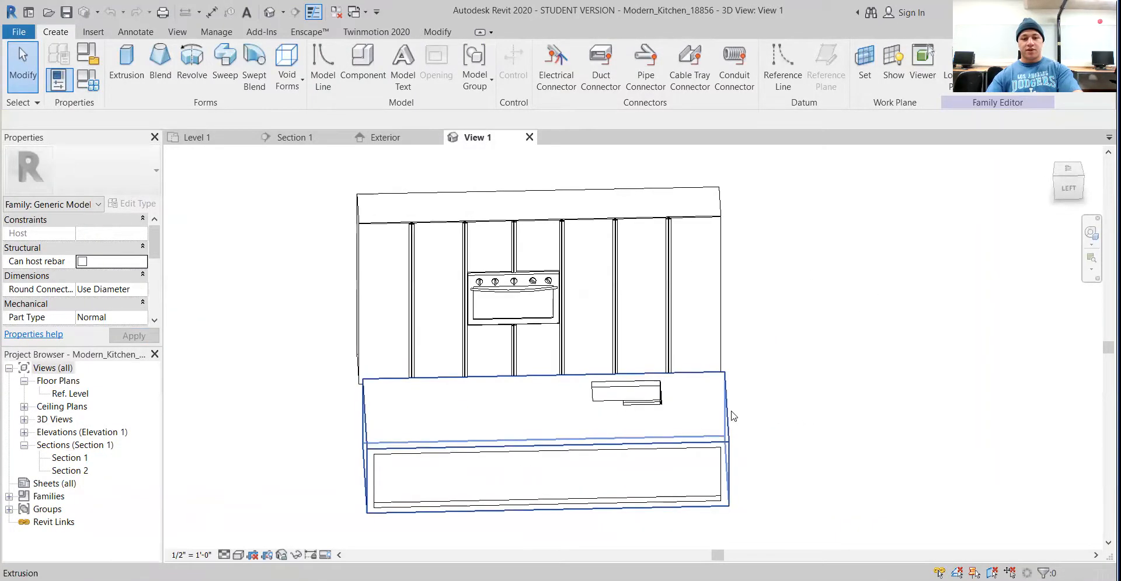
click(731, 416)
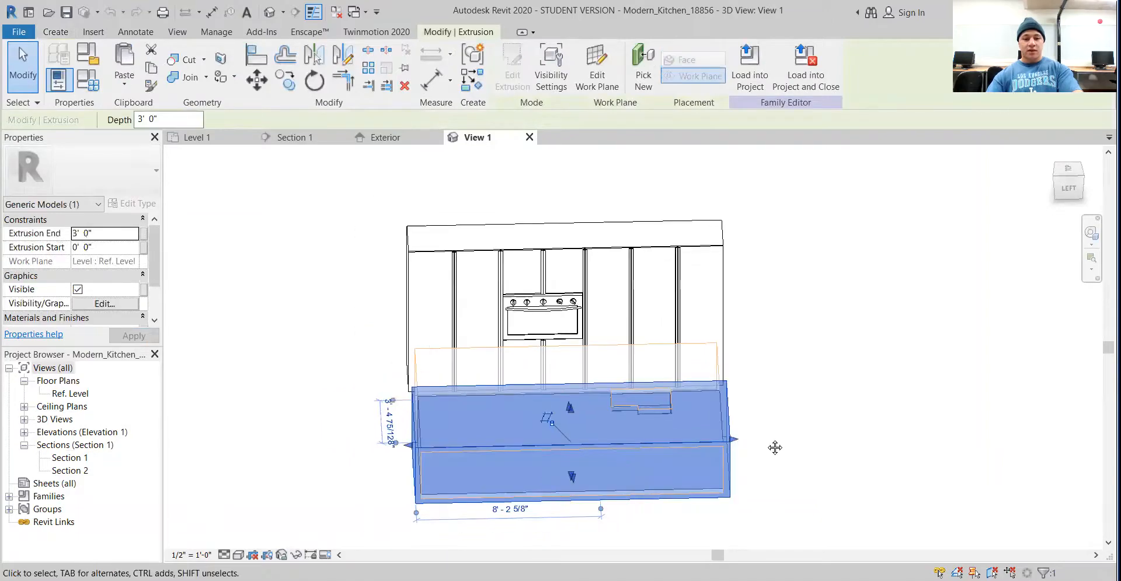
shift+middle_drag(775, 446, 719, 365)
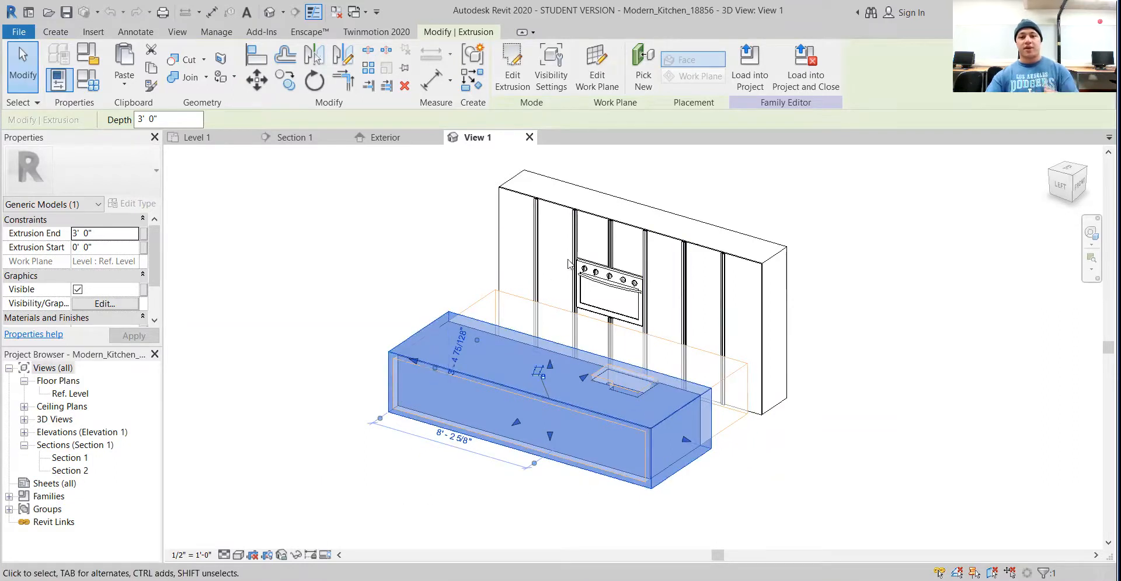
click(700, 449)
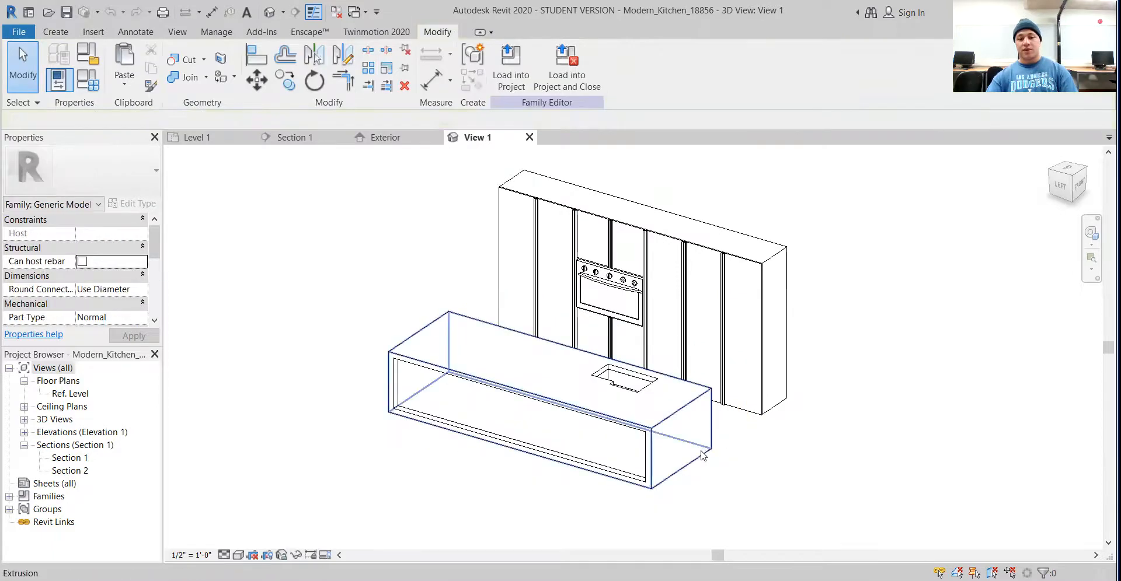
- Try to lengthen the island extrusion at the end near the sink, and undo the stretch
click(704, 455)
drag(688, 442, 734, 456)
click(765, 507)
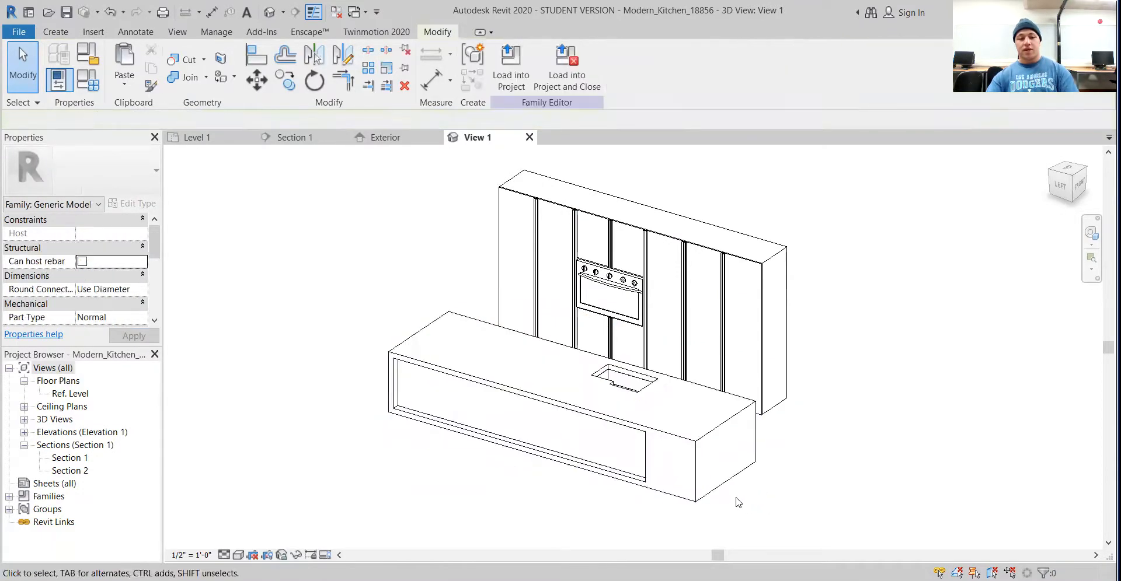
key(ctrl+z)
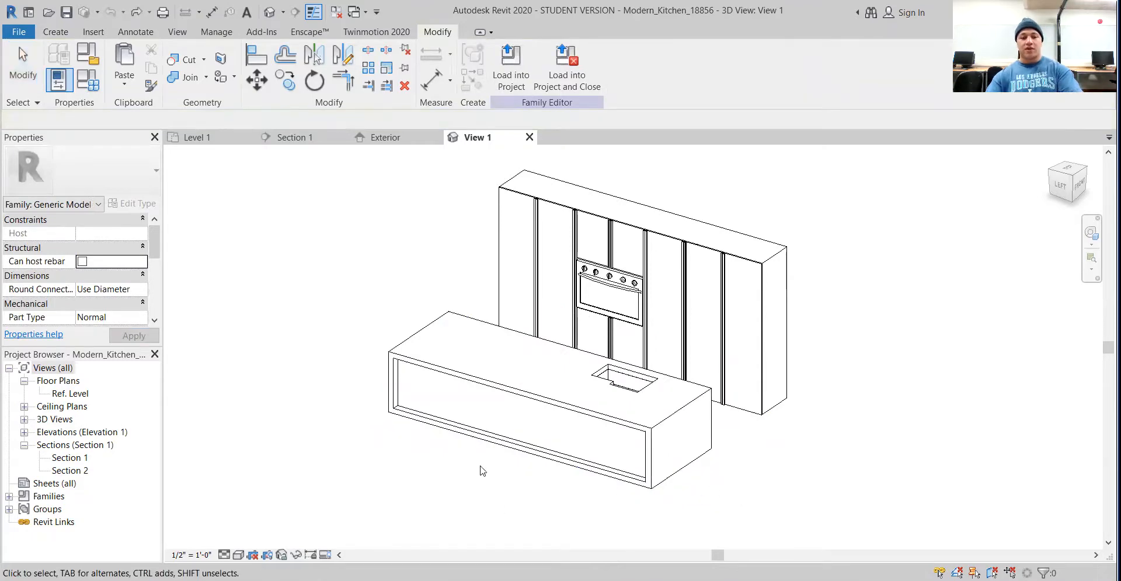
- Load the kitchen family into the Session 2.rvt project
scroll(528, 251, up, 4)
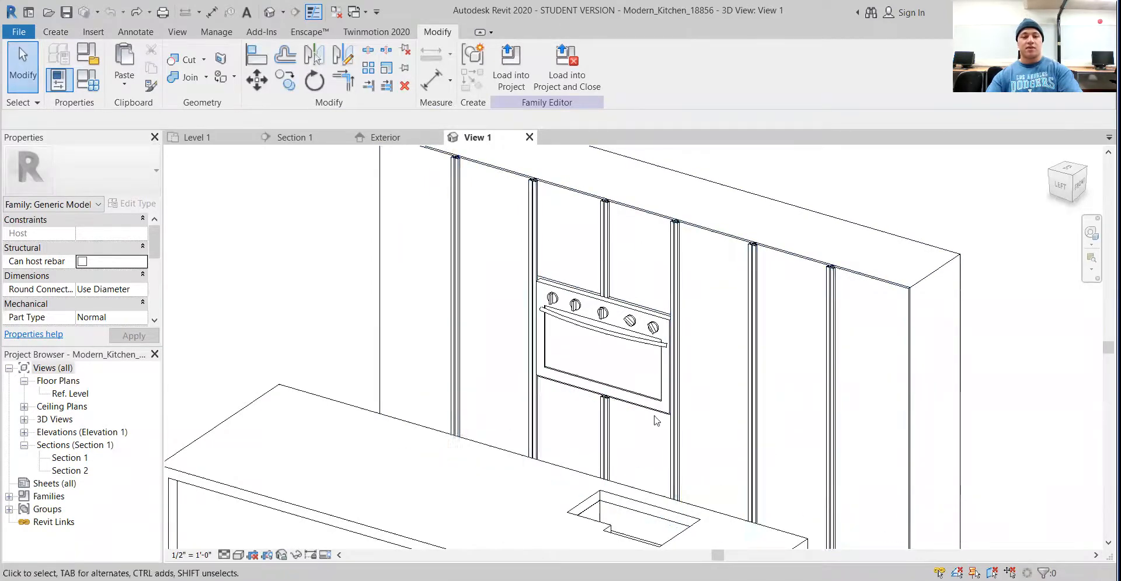
scroll(440, 366, down, 5)
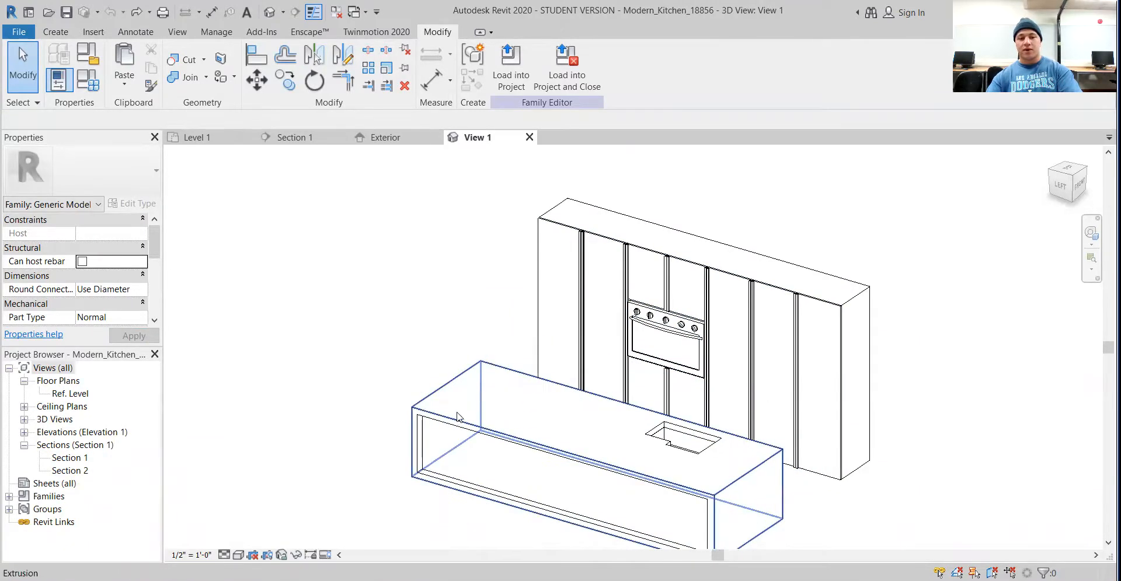
click(510, 68)
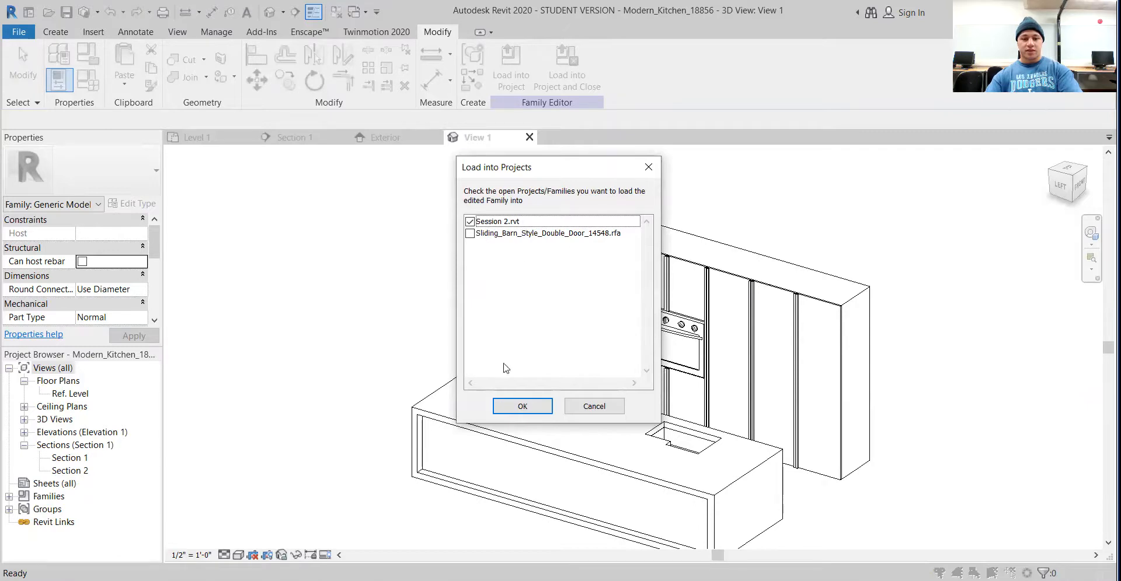
click(522, 406)
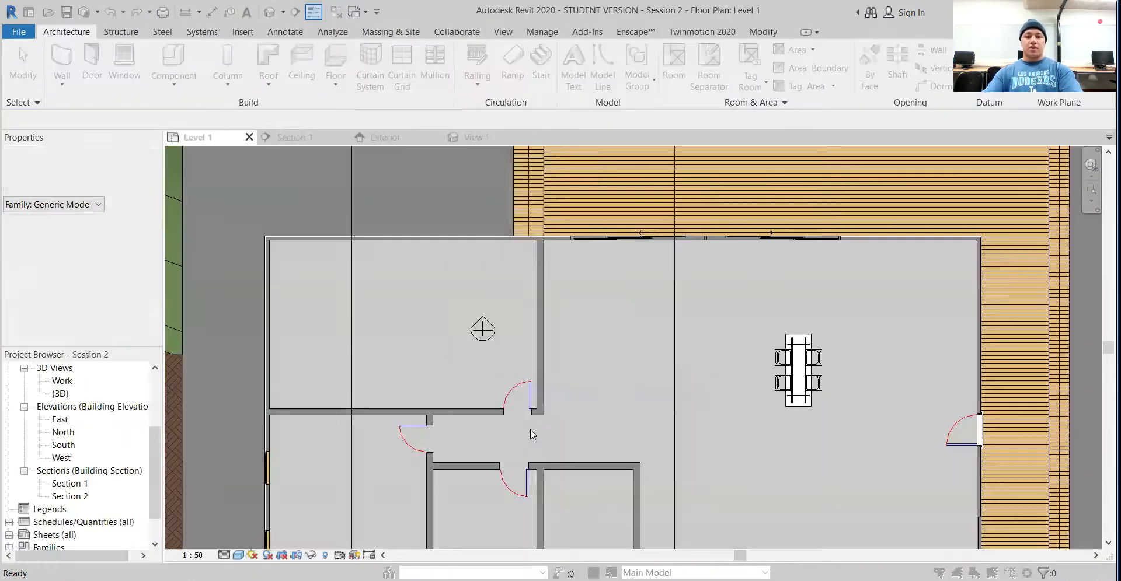
click(505, 257)
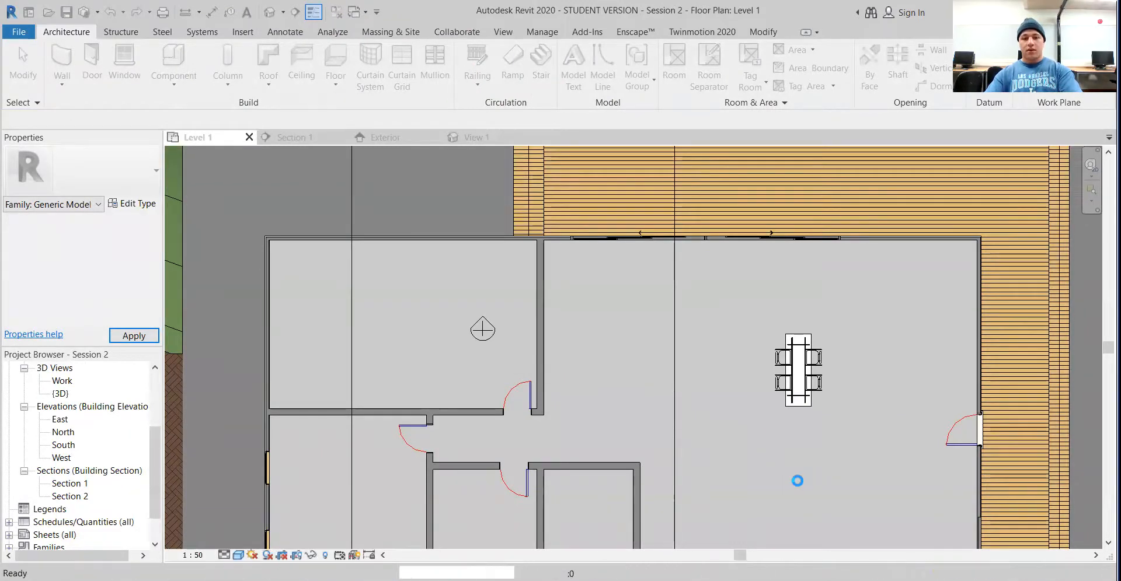
- Place one Modern_Kitchen_18856 instance on Level 1 in the large room, below the dining table
scroll(796, 476, down, 1)
middle_drag(795, 477, 619, 389)
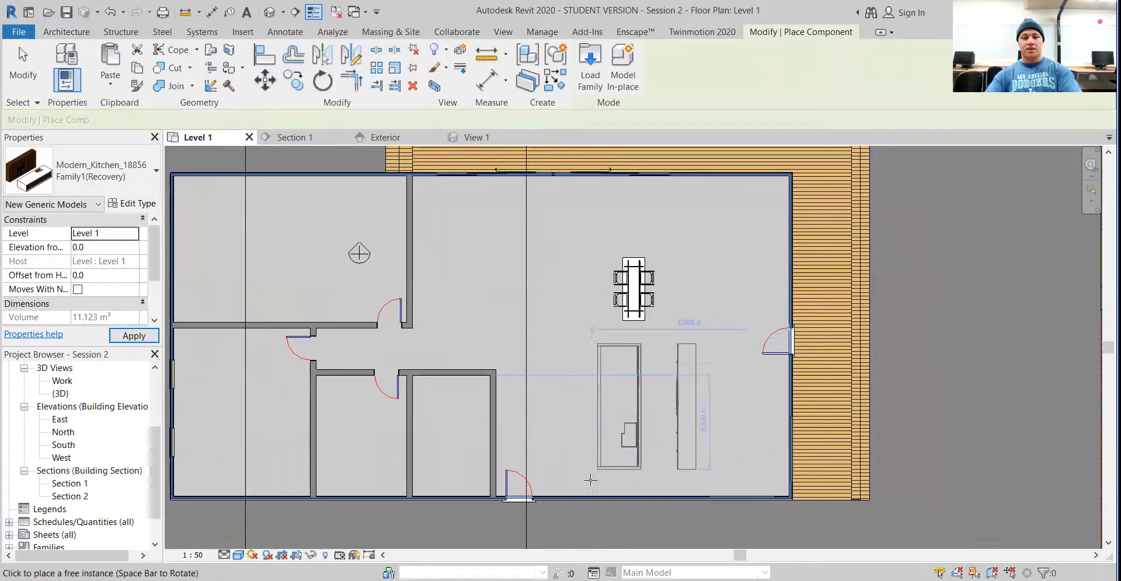
click(606, 483)
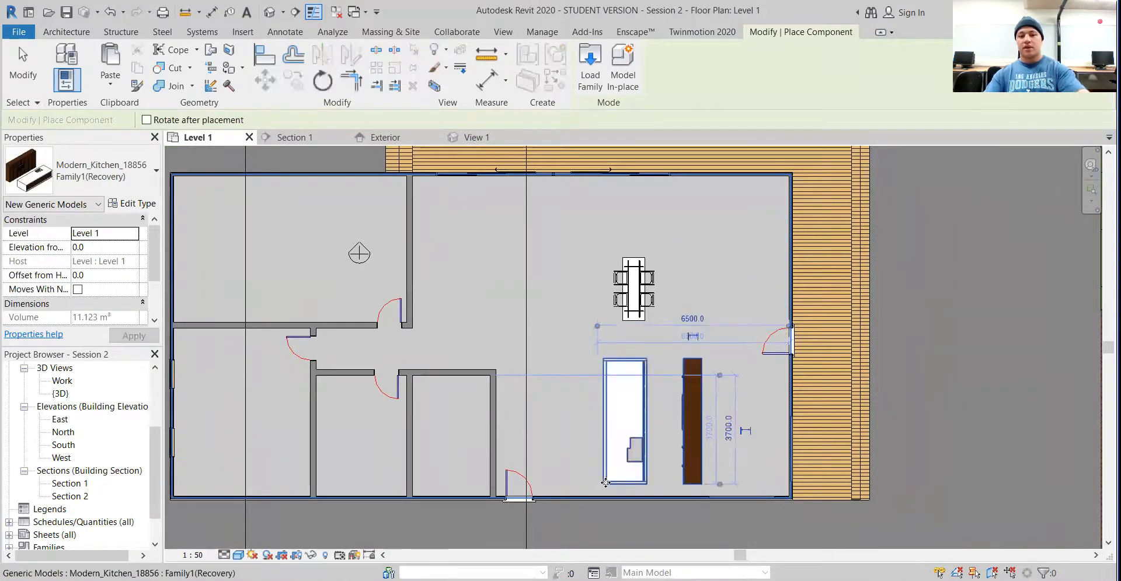
key(Escape)
key(Escape)
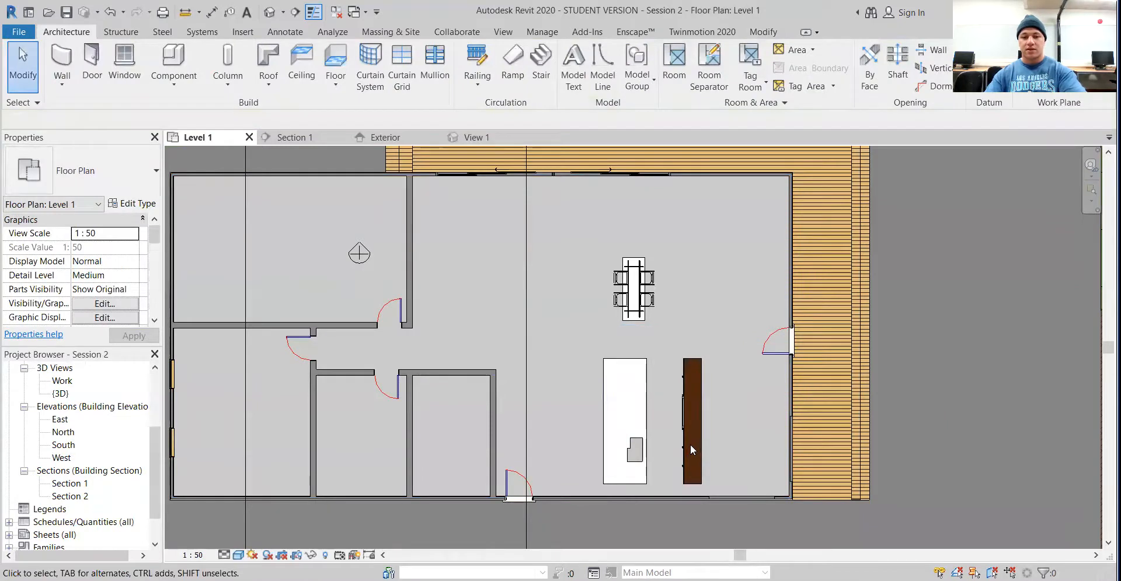
- Rotate the kitchen about 90° clockwise and move it so its tall cabinets sit along the lower exterior wall
click(672, 453)
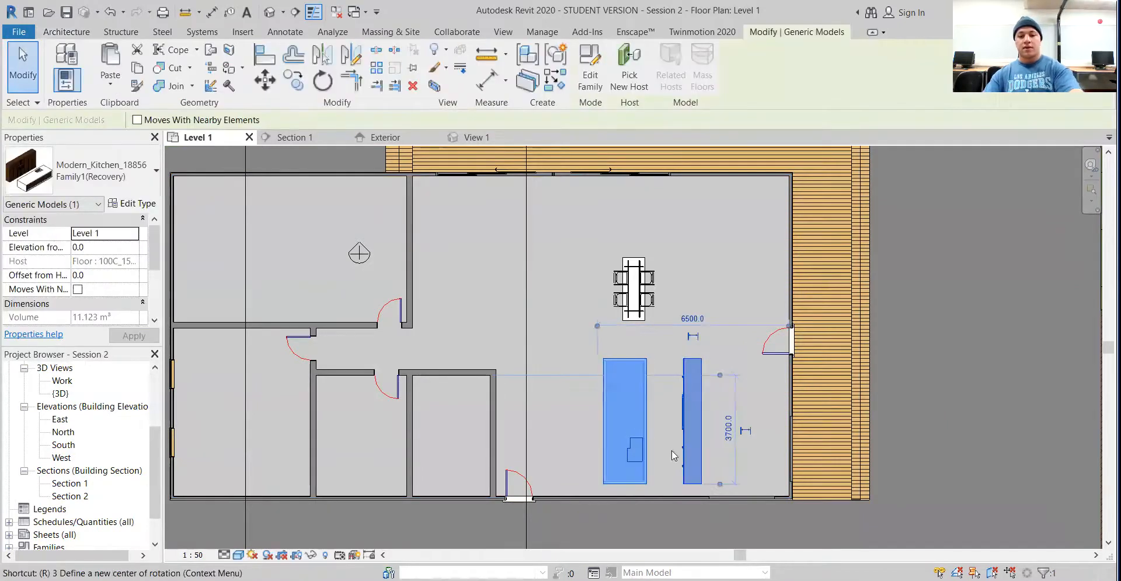
key(o)
click(570, 422)
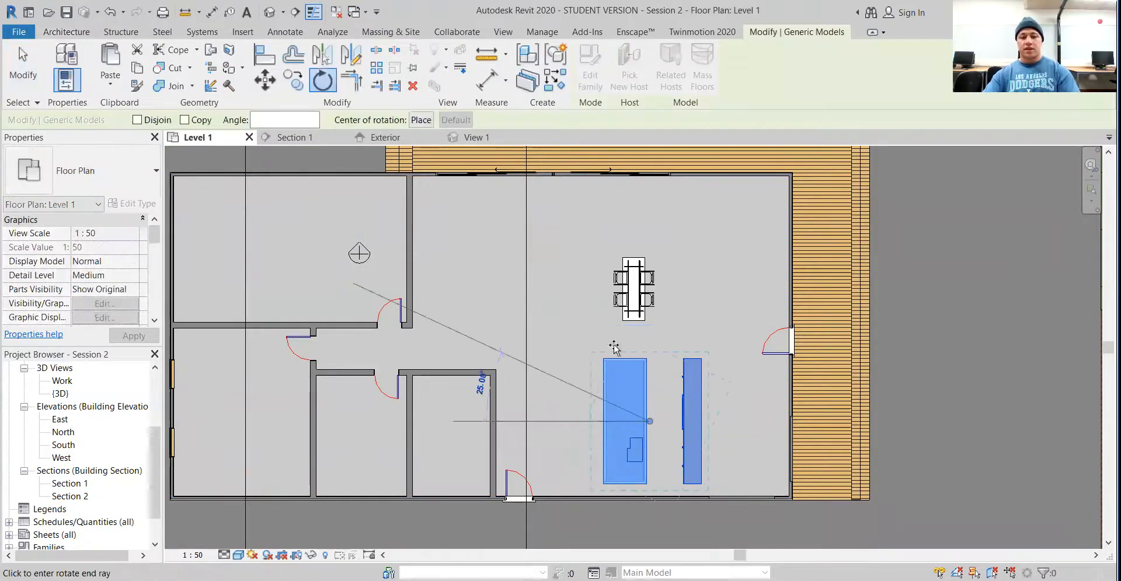
click(657, 324)
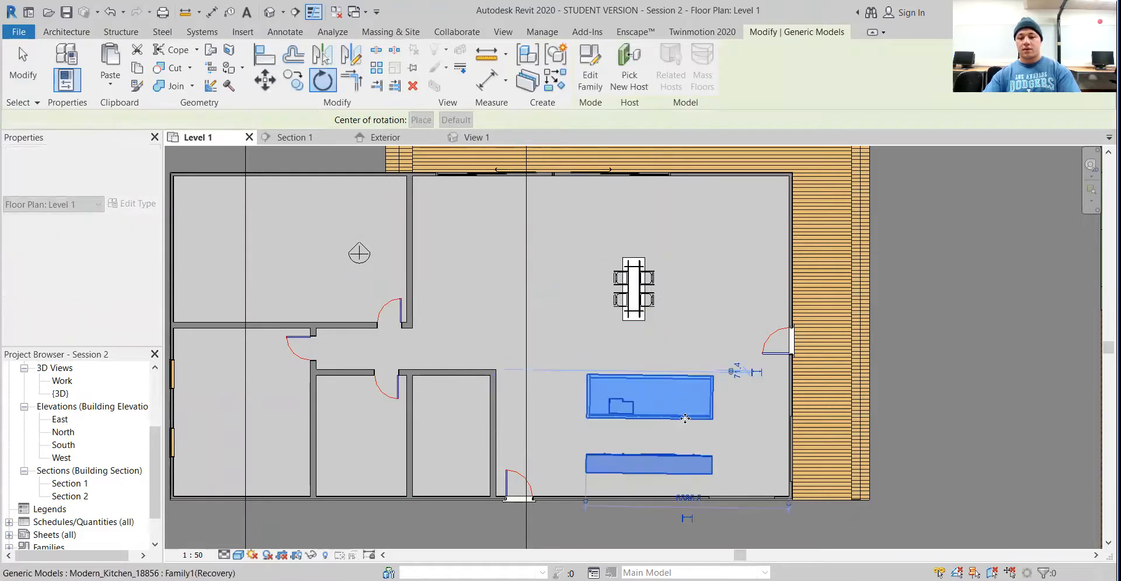
drag(681, 471, 689, 476)
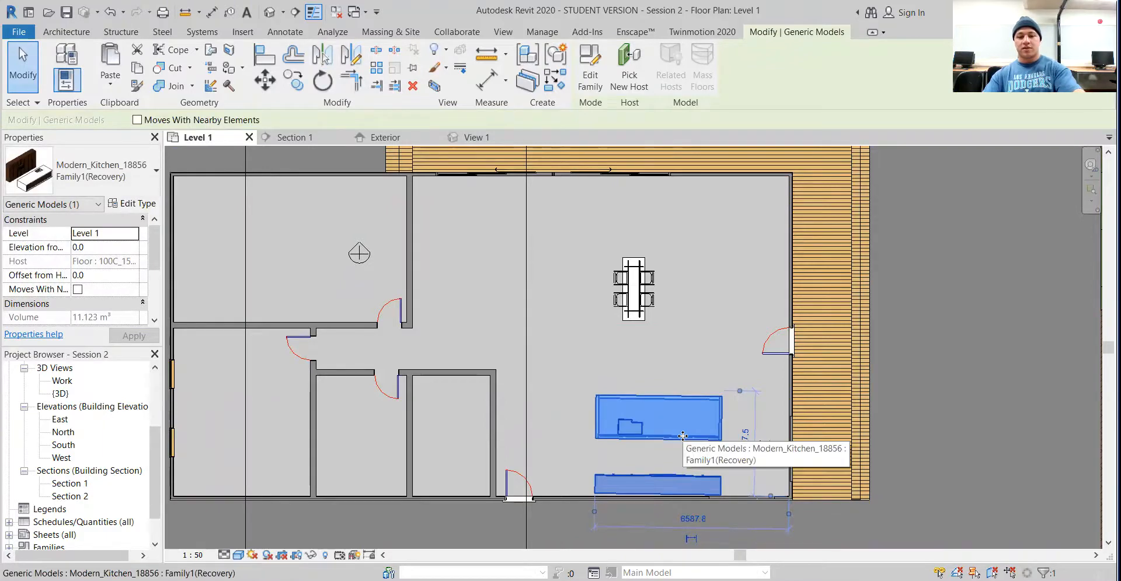
key(r)
key(o)
scroll(692, 437, up, 3)
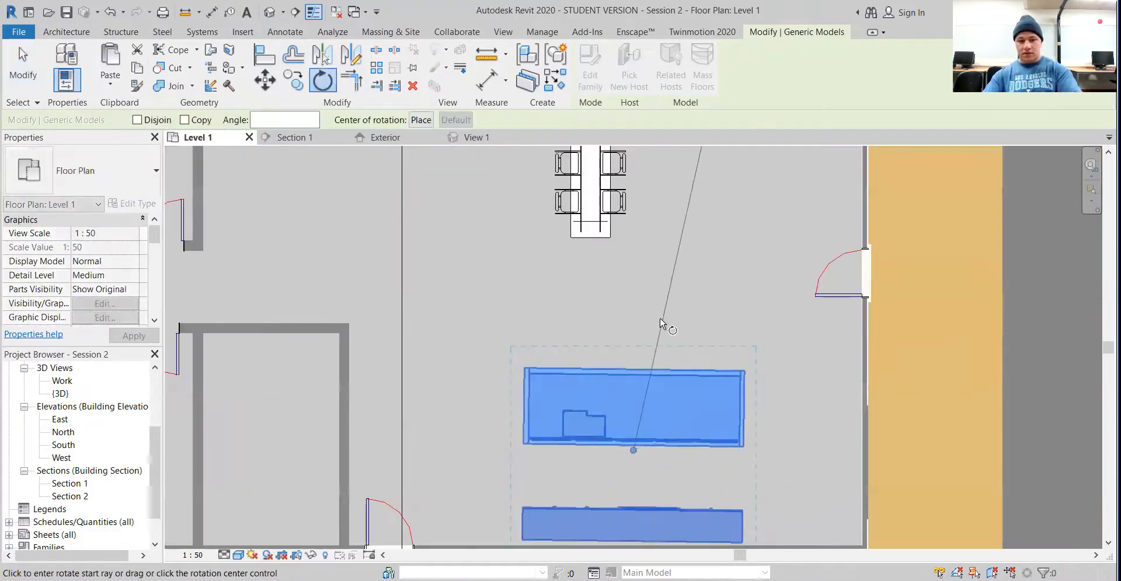
click(631, 310)
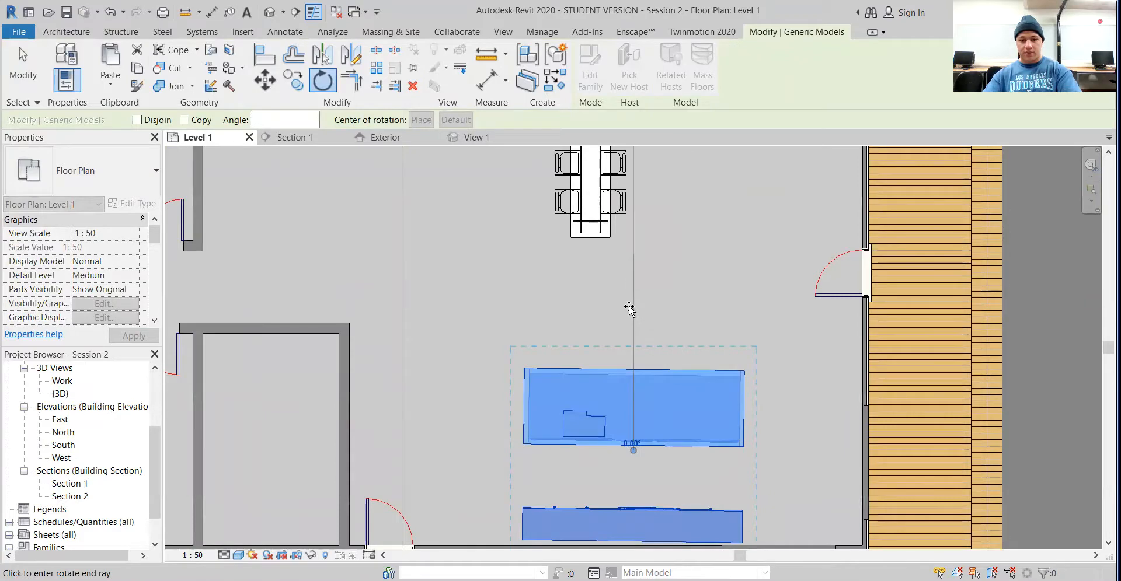
key(Escape)
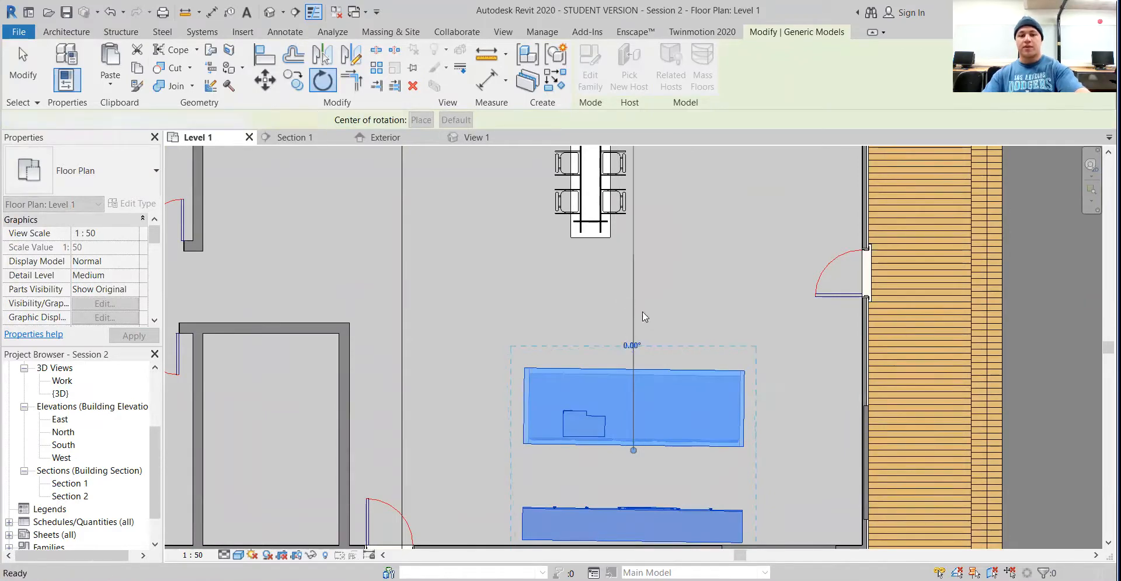
key(Escape)
- Review the dining table's type properties, including its height, length and width parameters, without changing them
scroll(645, 322, down, 5)
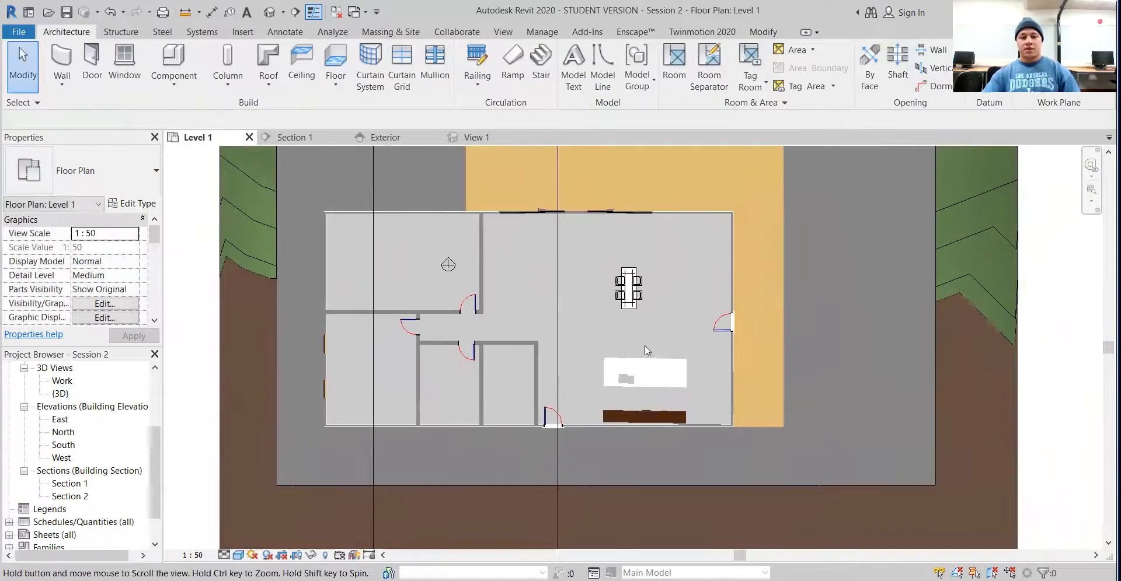
scroll(631, 375, up, 3)
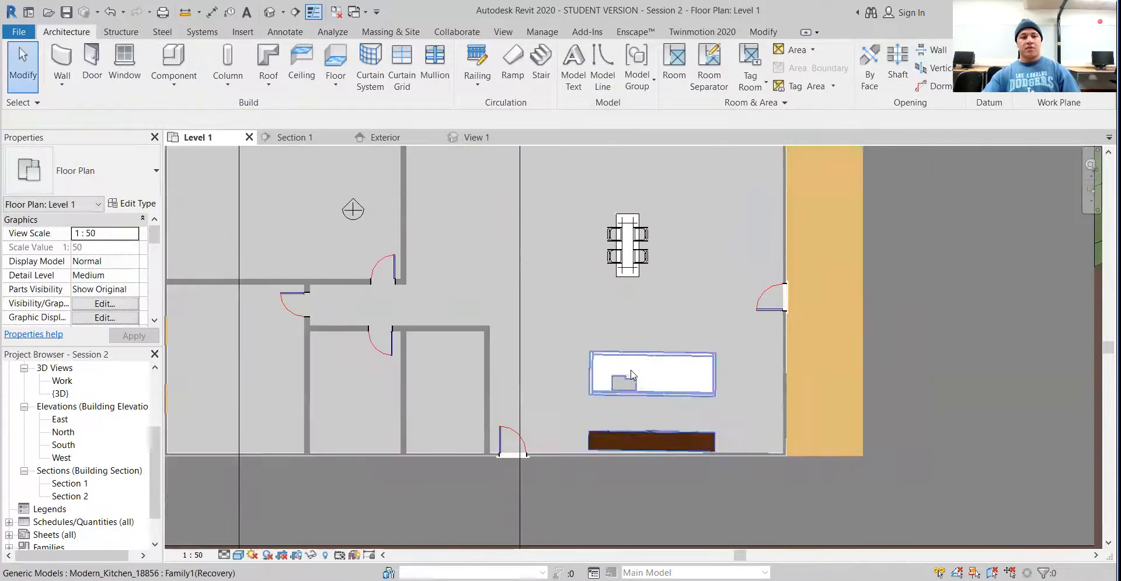
click(629, 274)
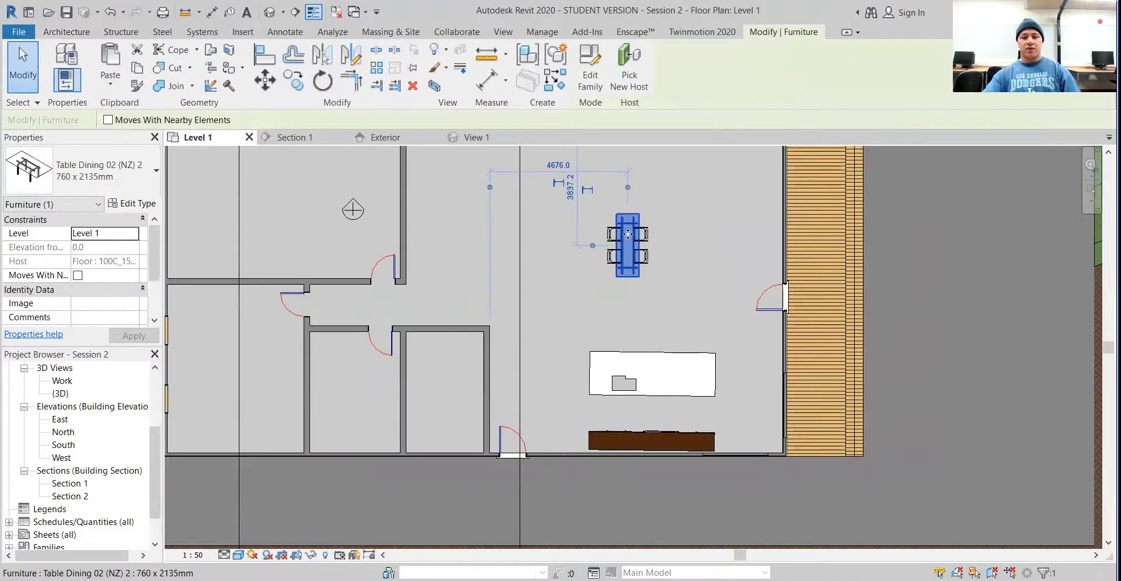
click(136, 205)
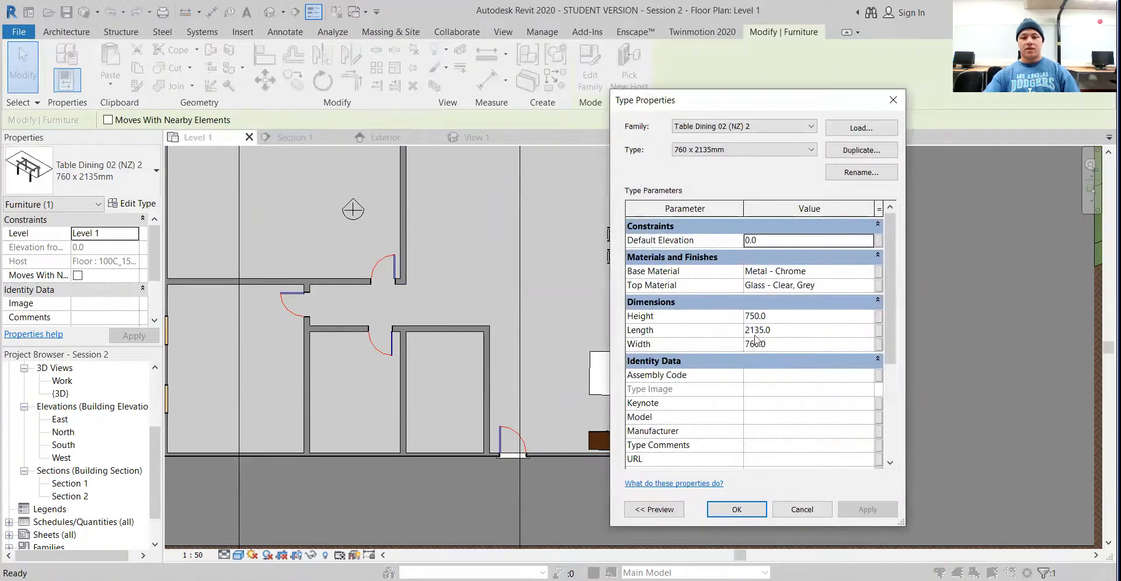
click(893, 100)
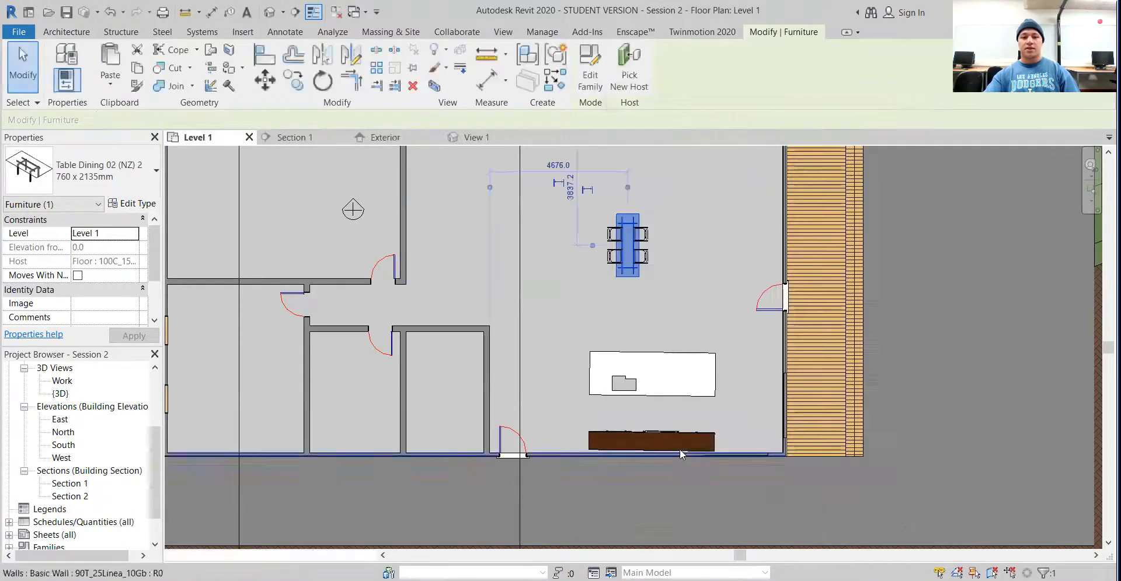
- Review the placed kitchen's type properties for available material and dimension parameters
click(680, 395)
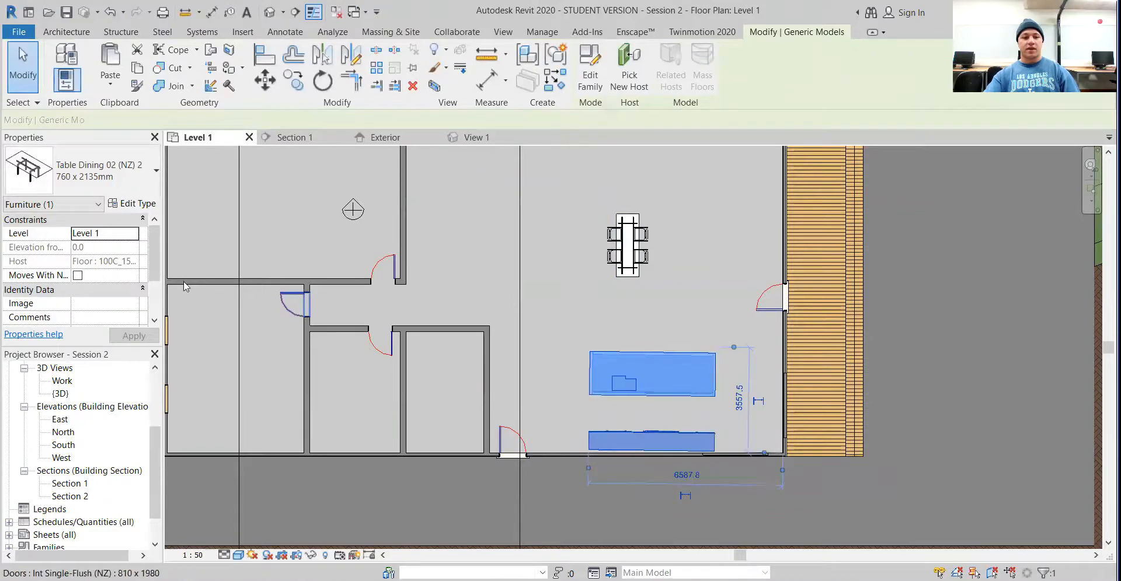
click(135, 205)
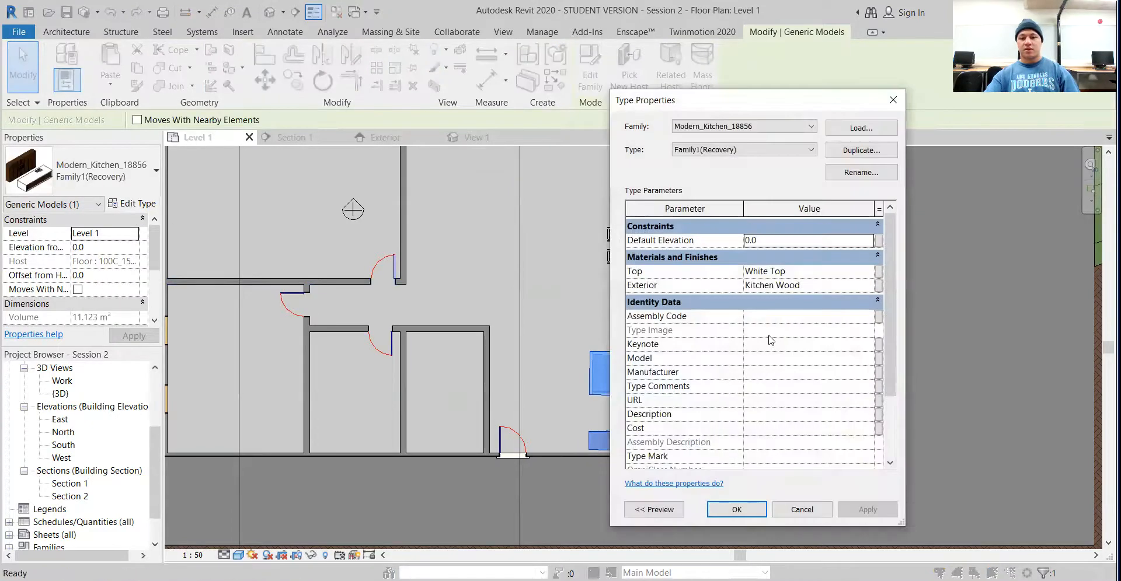
scroll(759, 356, down, 2)
scroll(753, 353, up, 2)
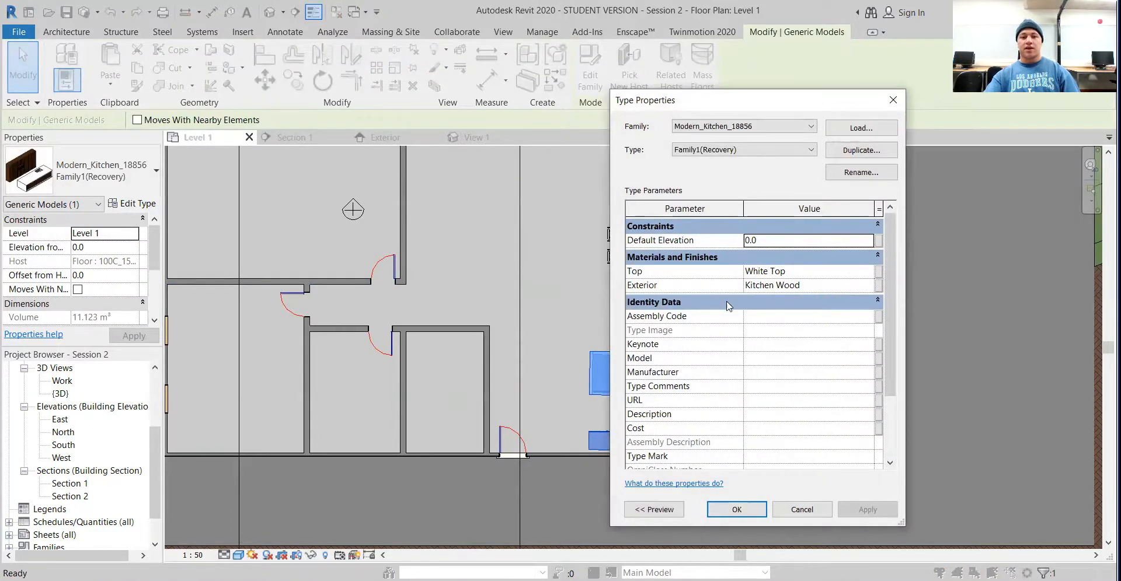
click(736, 510)
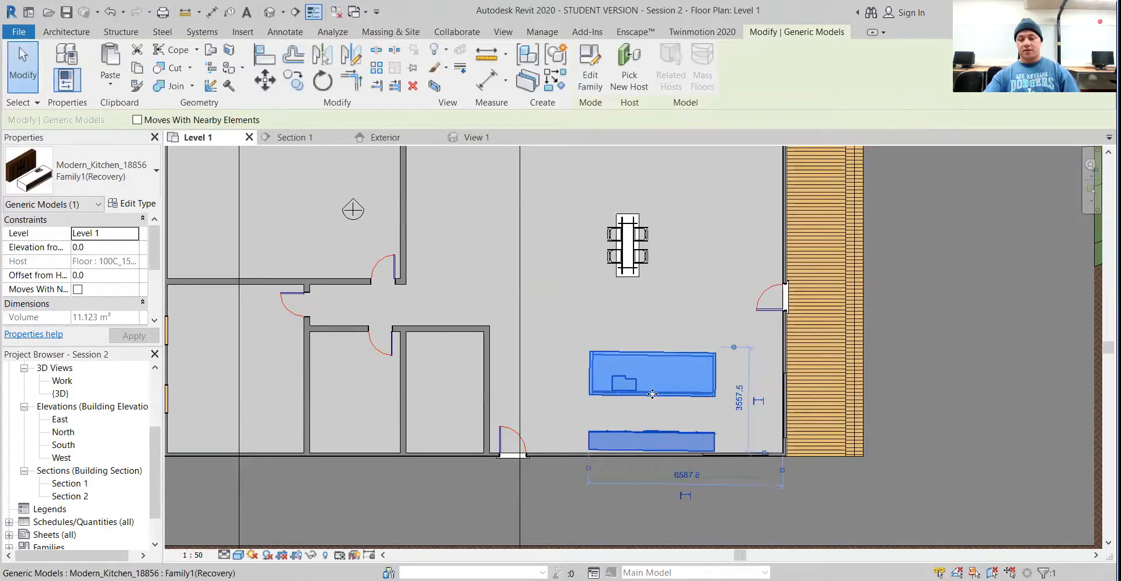
- Open the placed kitchen family for editing
click(604, 73)
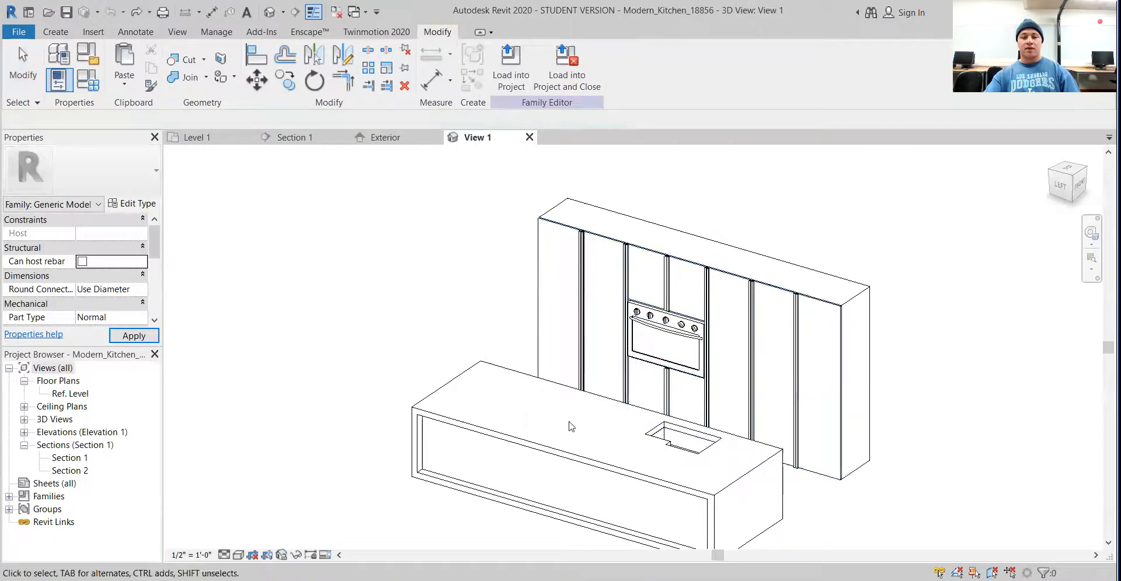
middle_drag(638, 455, 512, 408)
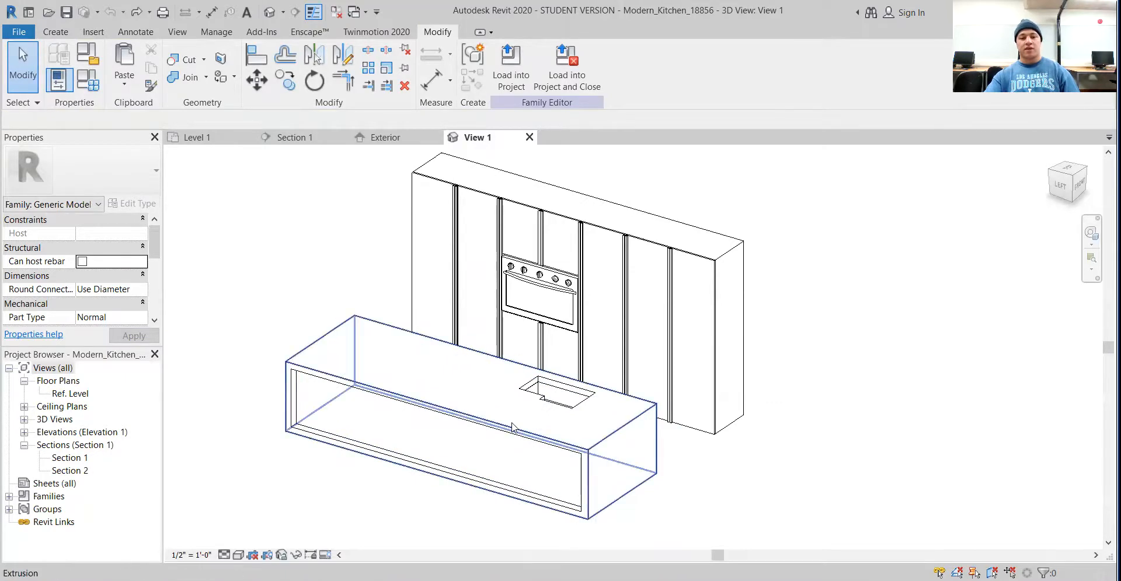
- Try to raise the top of the island extrusion, and undo the height change
click(492, 403)
drag(476, 376, 741, 464)
click(742, 464)
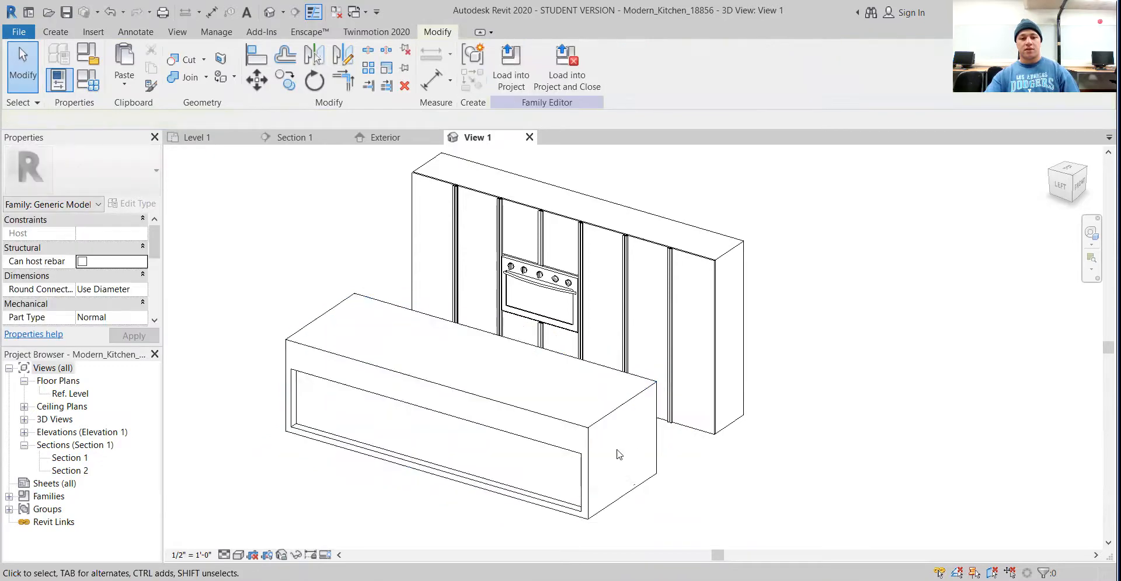
scroll(541, 424, down, 2)
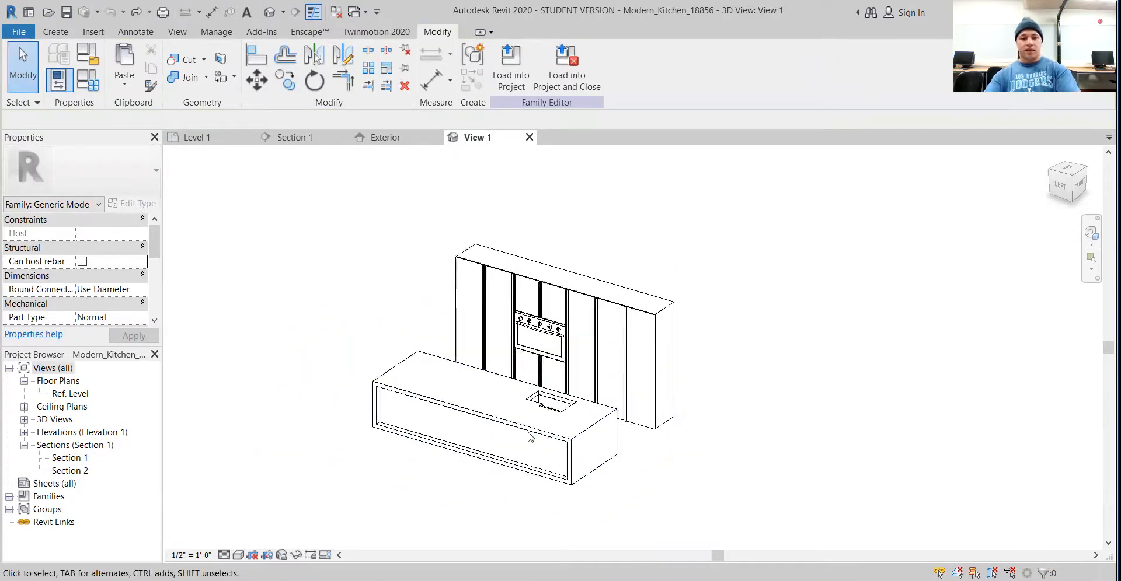
middle_drag(532, 441, 586, 456)
middle_drag(531, 484, 463, 408)
scroll(516, 465, up, 1)
scroll(486, 176, up, 1)
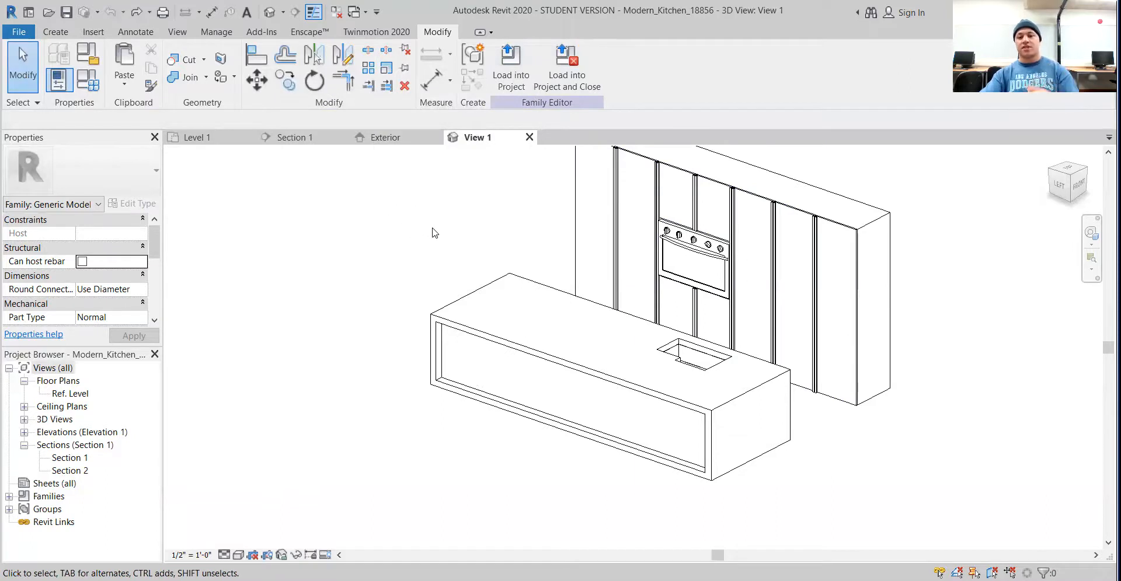
- Switch to the browser and look through the furniture and furnishing categories in the RevitCity object tree
scroll(442, 234, down, 3)
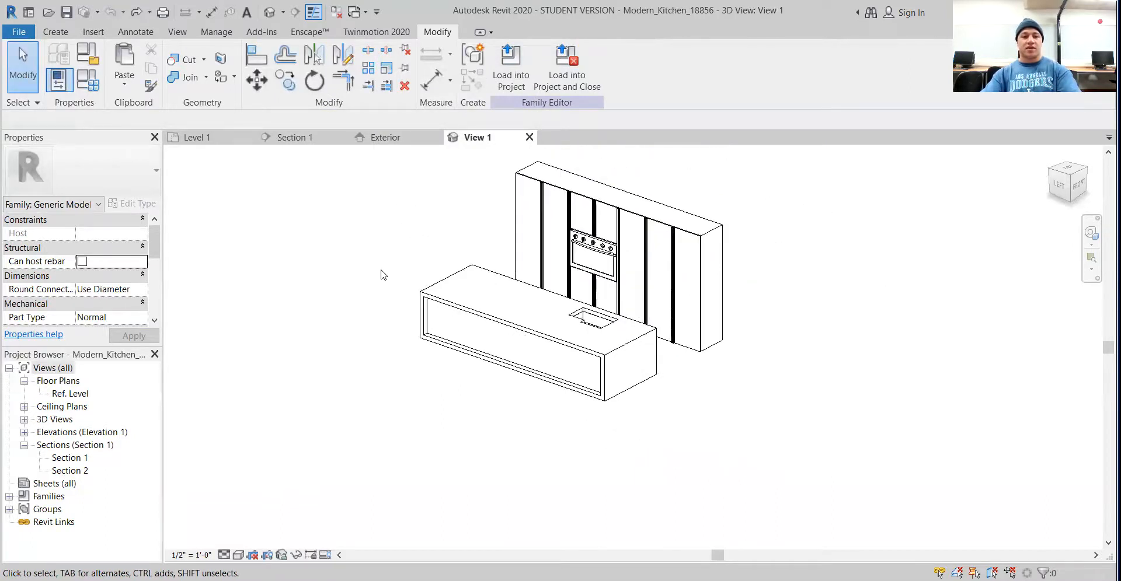
middle_drag(366, 282, 344, 318)
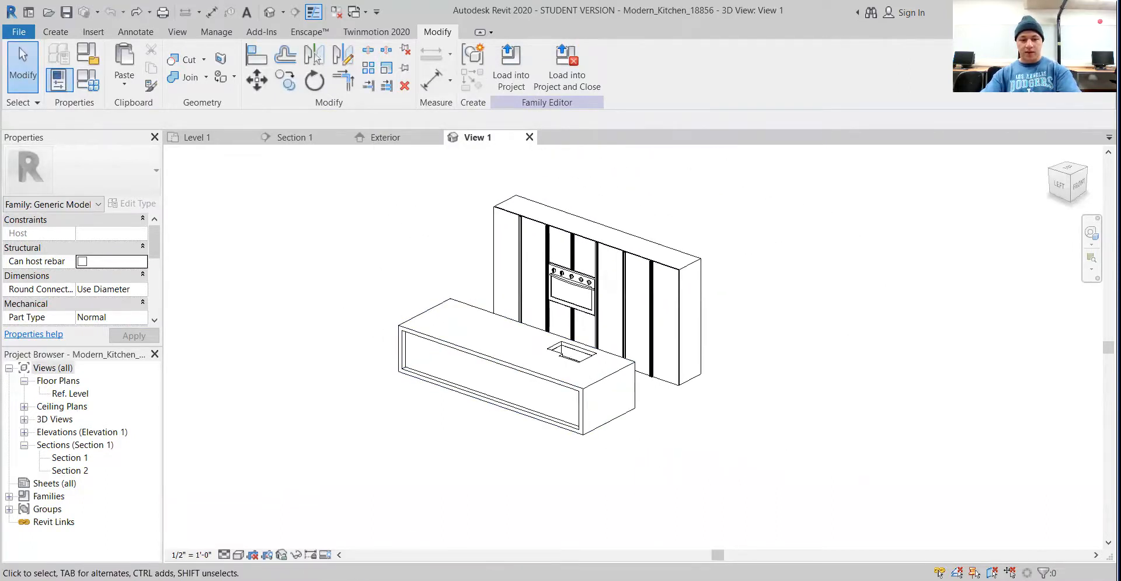
key(alt+Tab)
scroll(474, 281, up, 4)
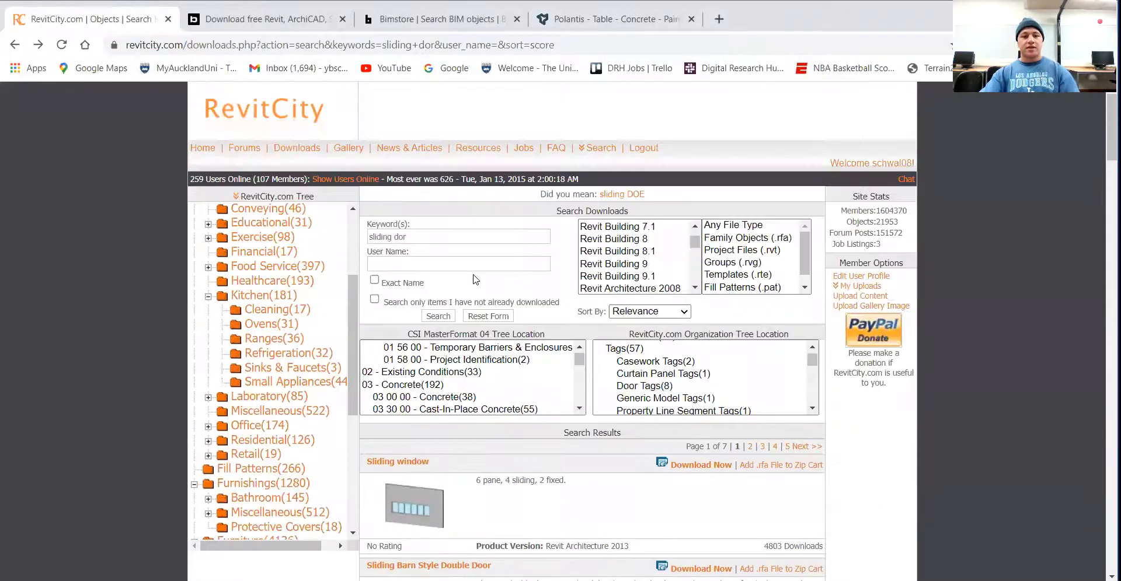
scroll(280, 388, down, 4)
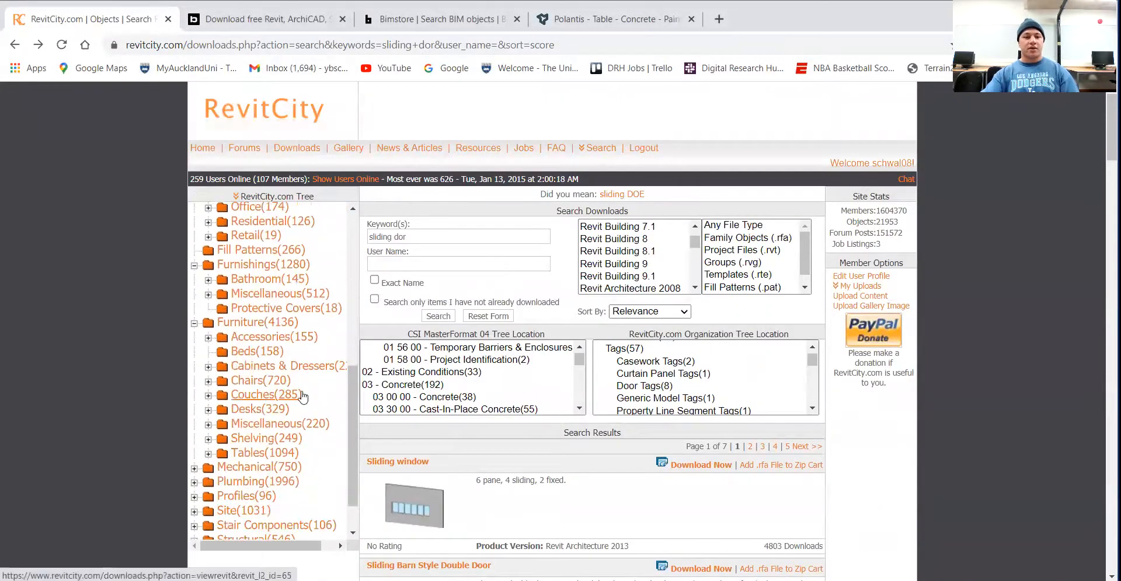
scroll(298, 386, up, 5)
- Browse the BIMobject search results for Revit tables
click(261, 22)
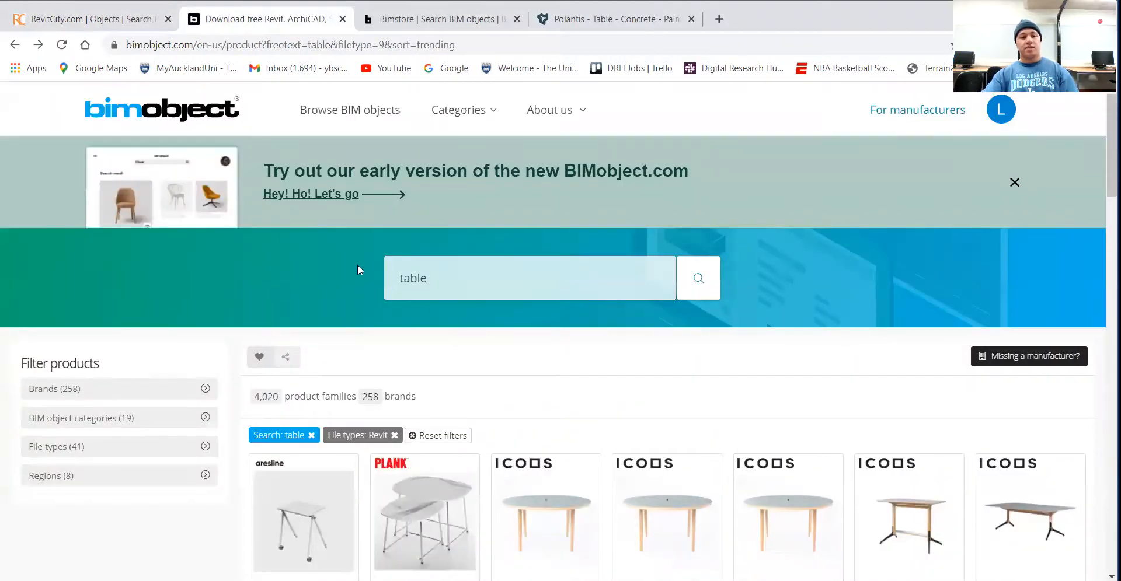
scroll(361, 267, down, 3)
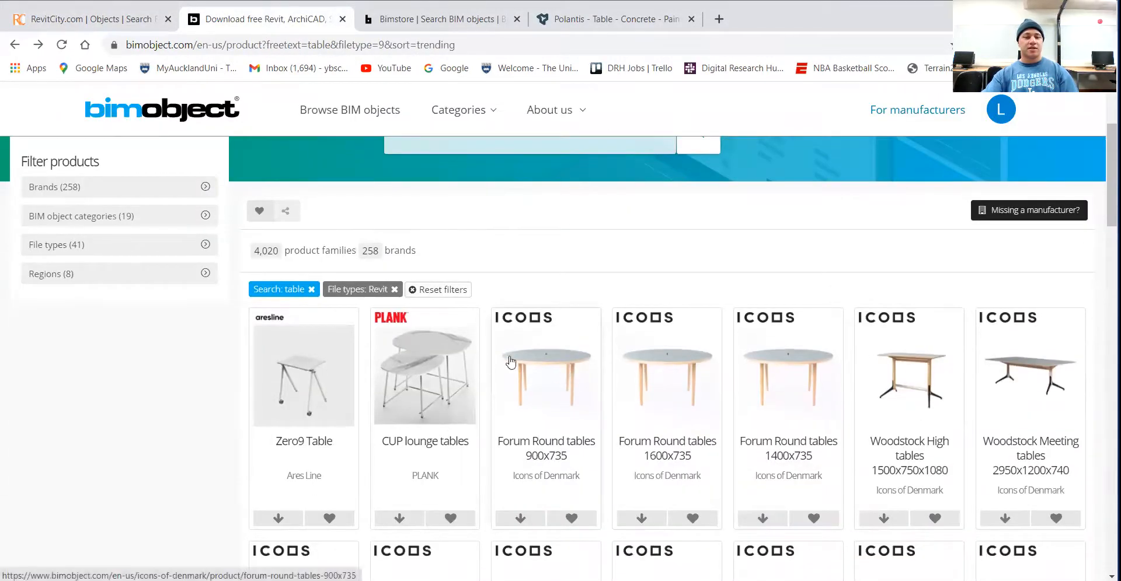
scroll(612, 404, down, 1)
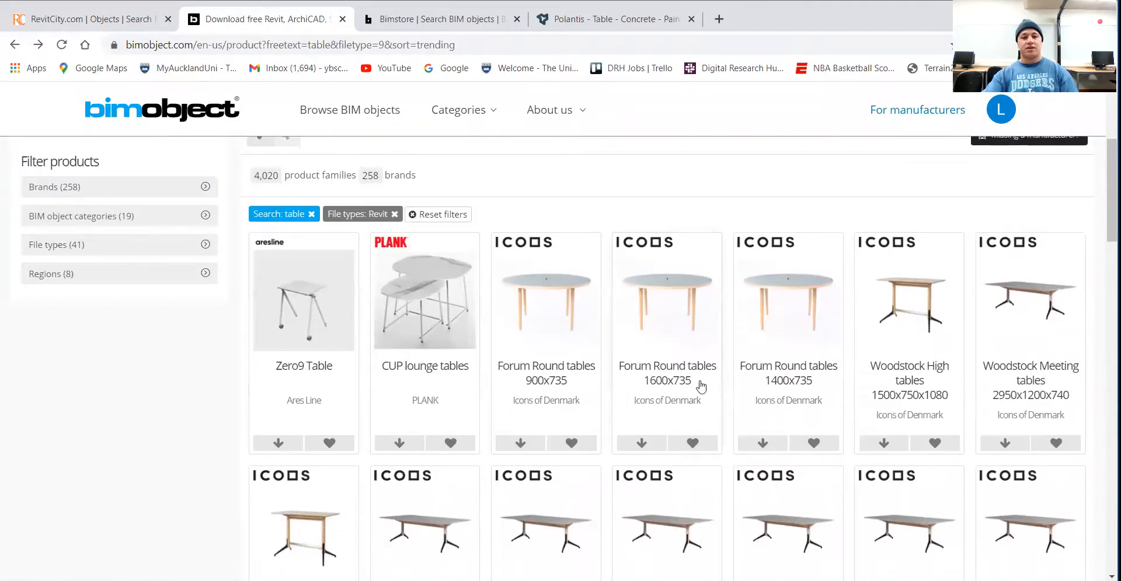
scroll(700, 384, down, 3)
scroll(496, 385, up, 2)
scroll(489, 355, up, 2)
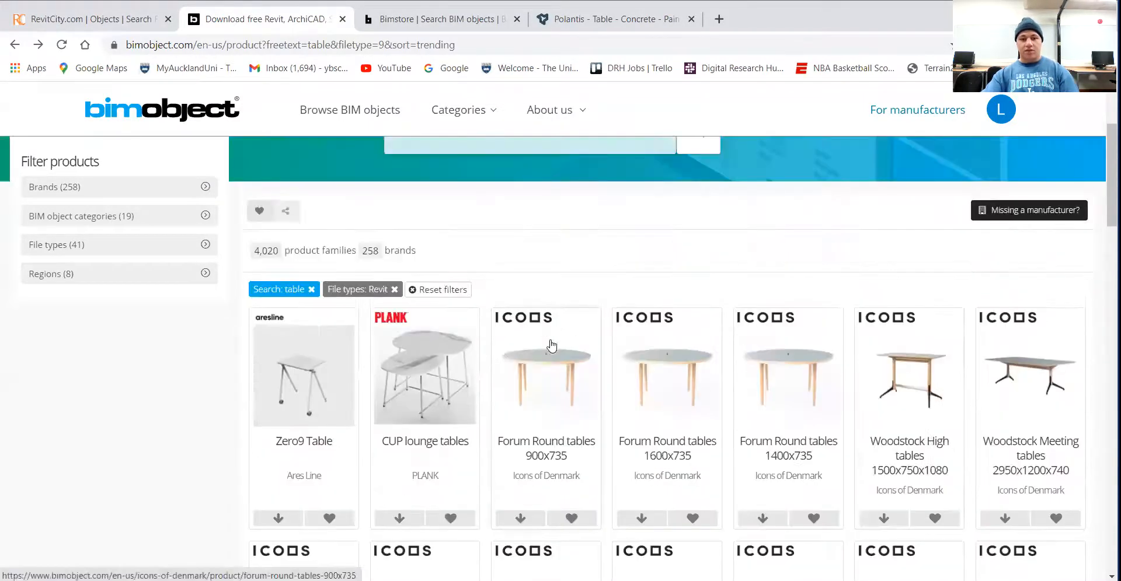
- Open the Forum Round tables 900x735 product page, review its available download formats and close the list
click(549, 365)
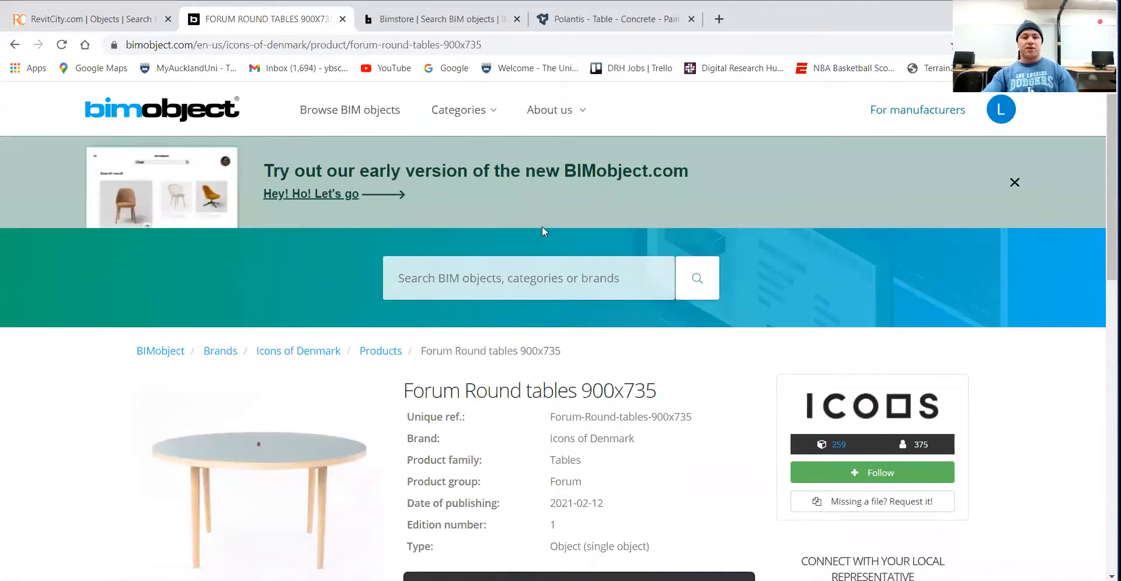
scroll(743, 377, down, 2)
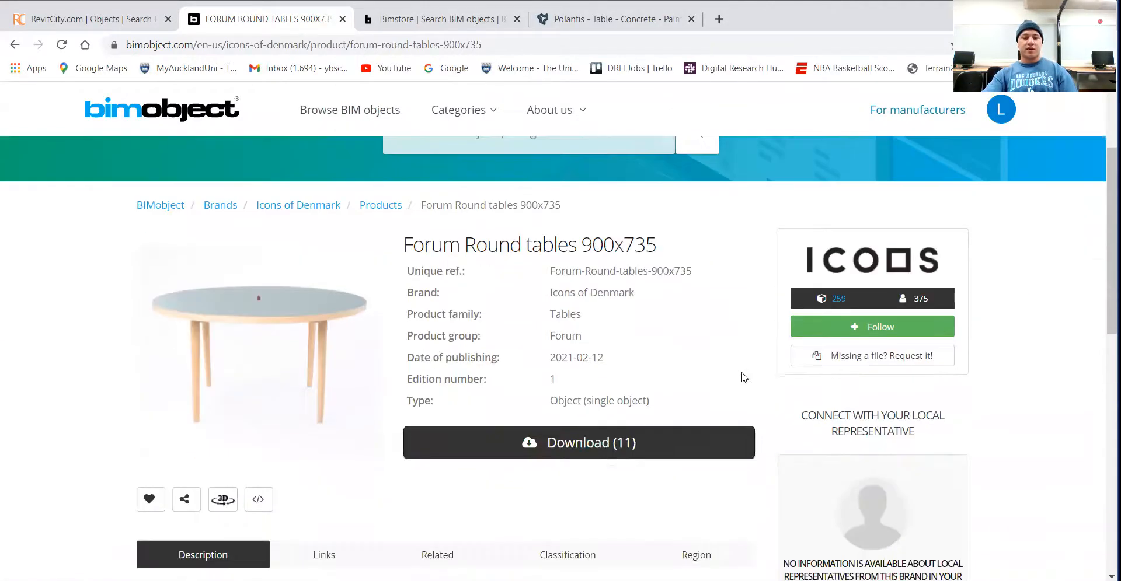
click(585, 445)
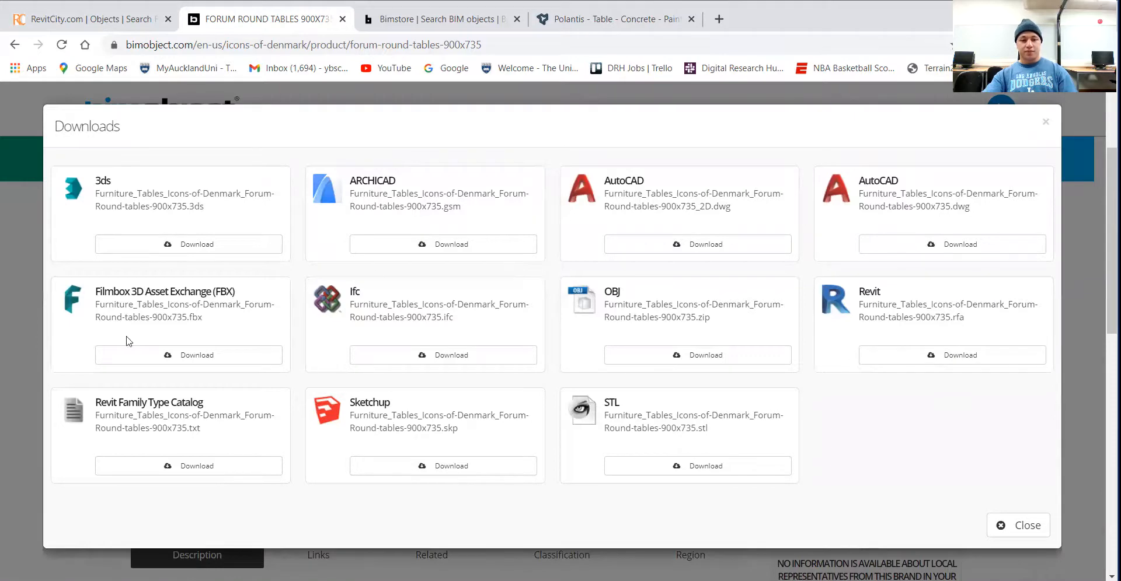
drag(759, 179, 928, 88)
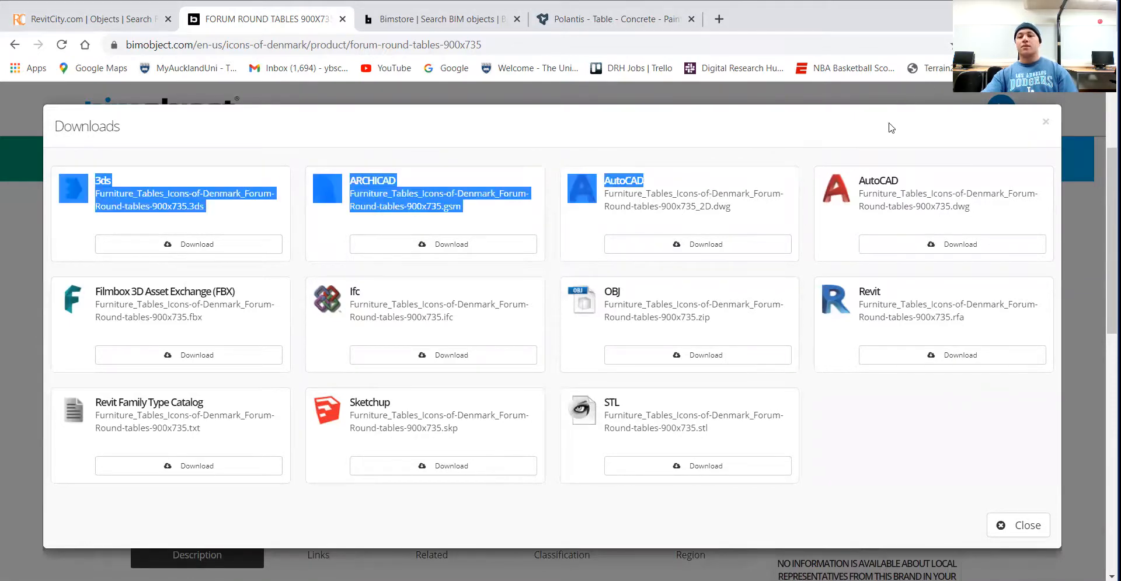
click(1002, 525)
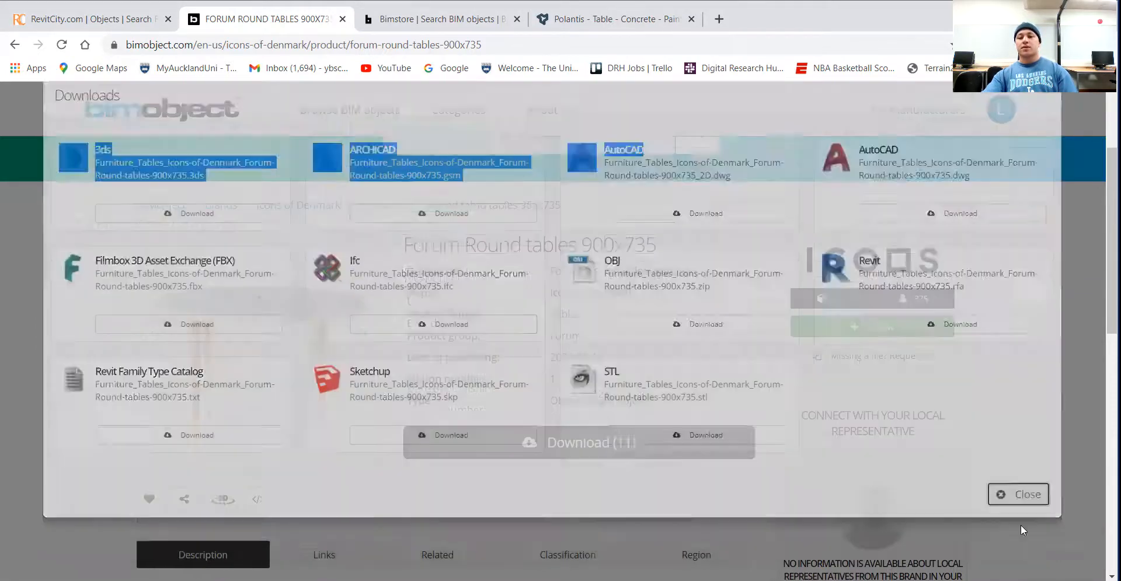
- Check the Revit Components folder, return to the Modern_Kitchen_18856 family in Revit and load it into the Session 2 project
key(alt+Tab)
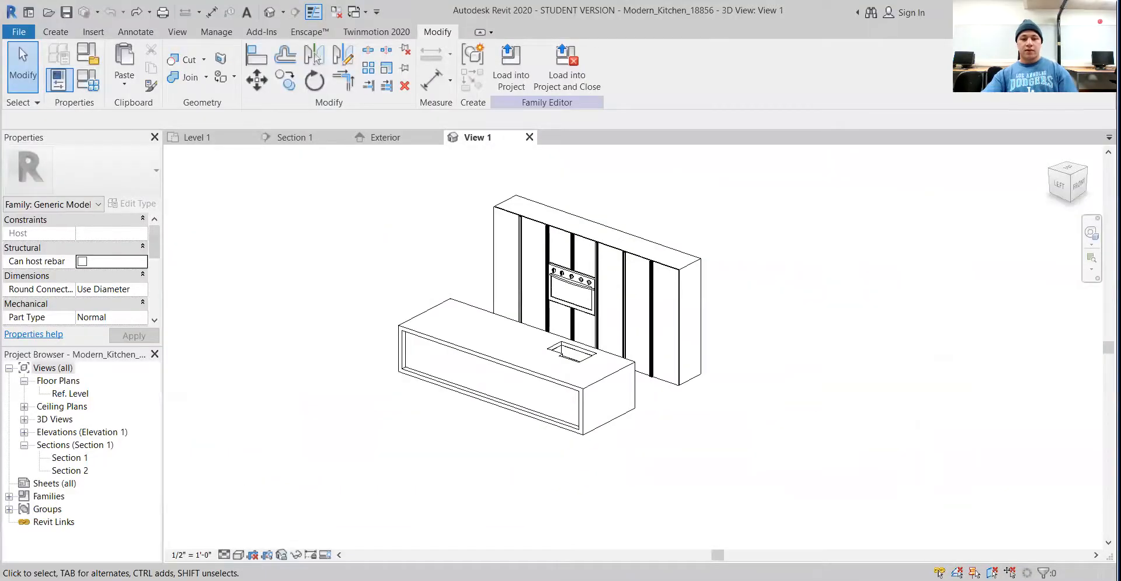
key(alt+Tab)
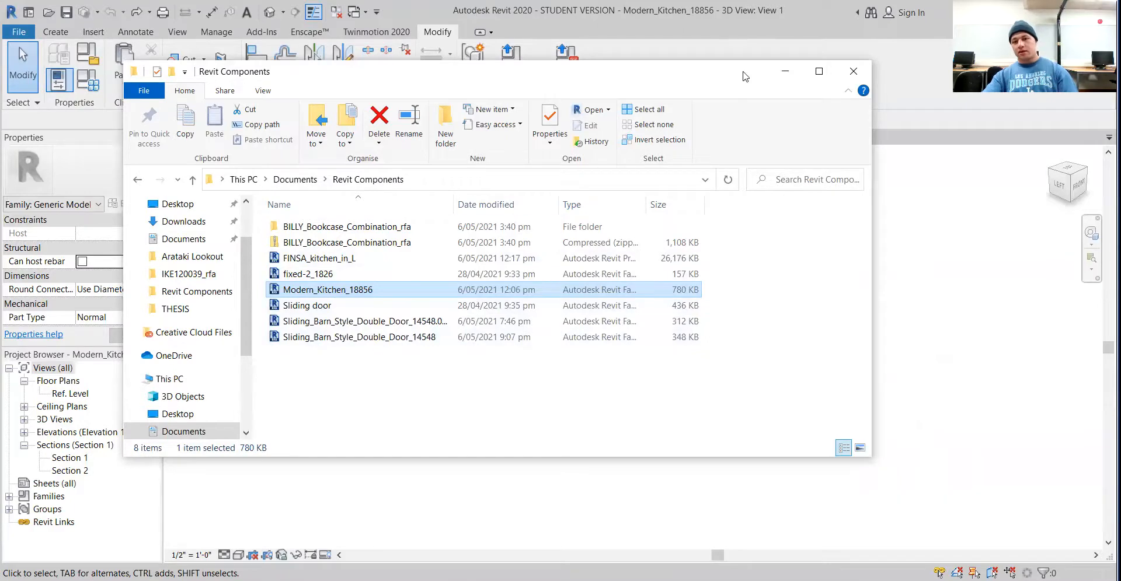
click(798, 80)
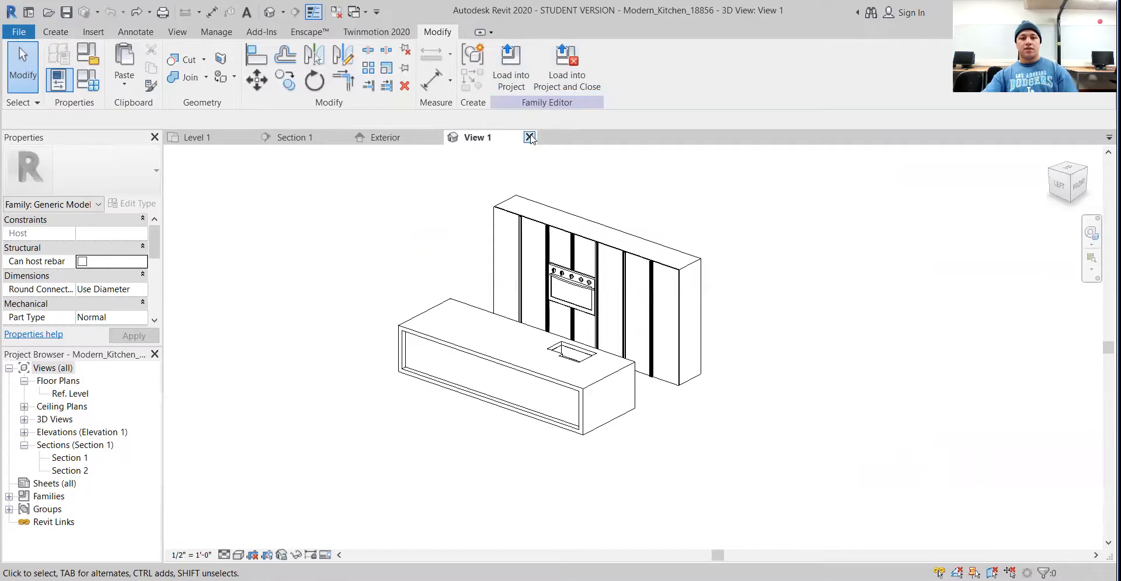
click(513, 69)
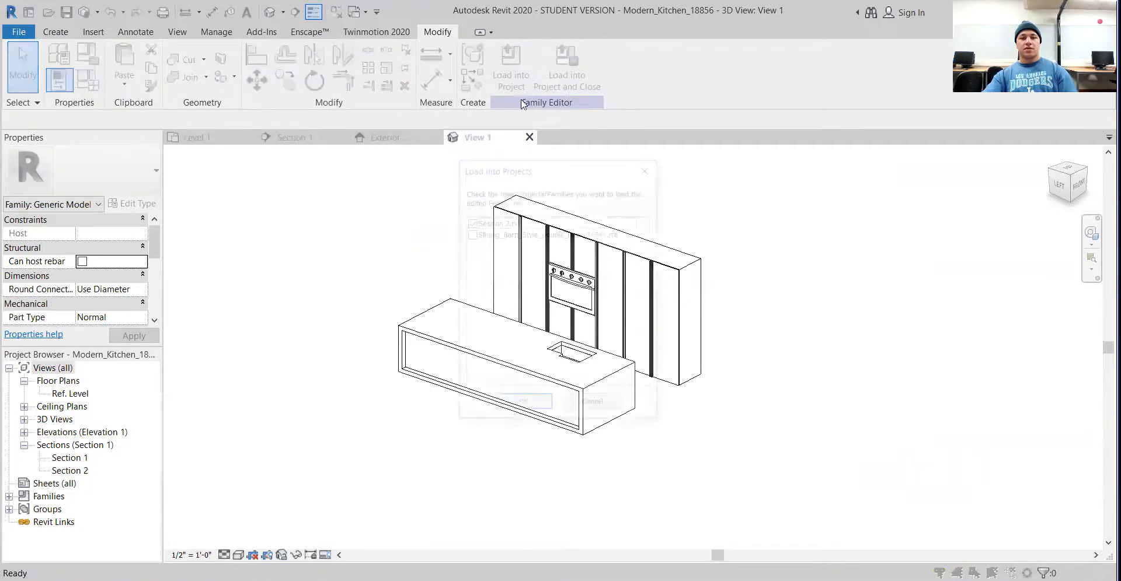
click(526, 403)
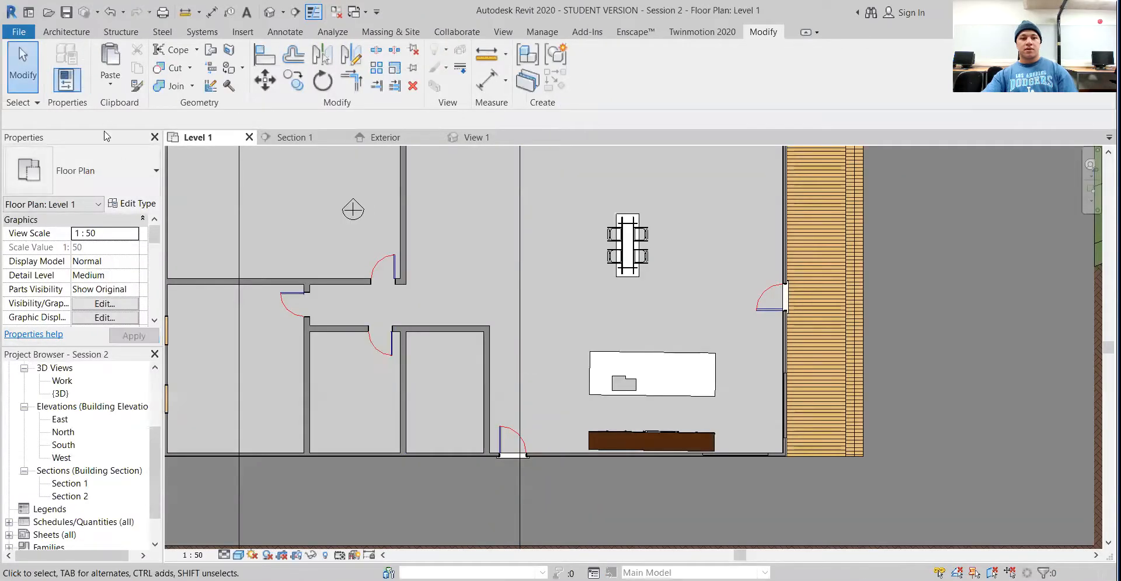
- Load the Sliding door family as a component from the Revit Components folder in Documents, and leave component placement
click(67, 34)
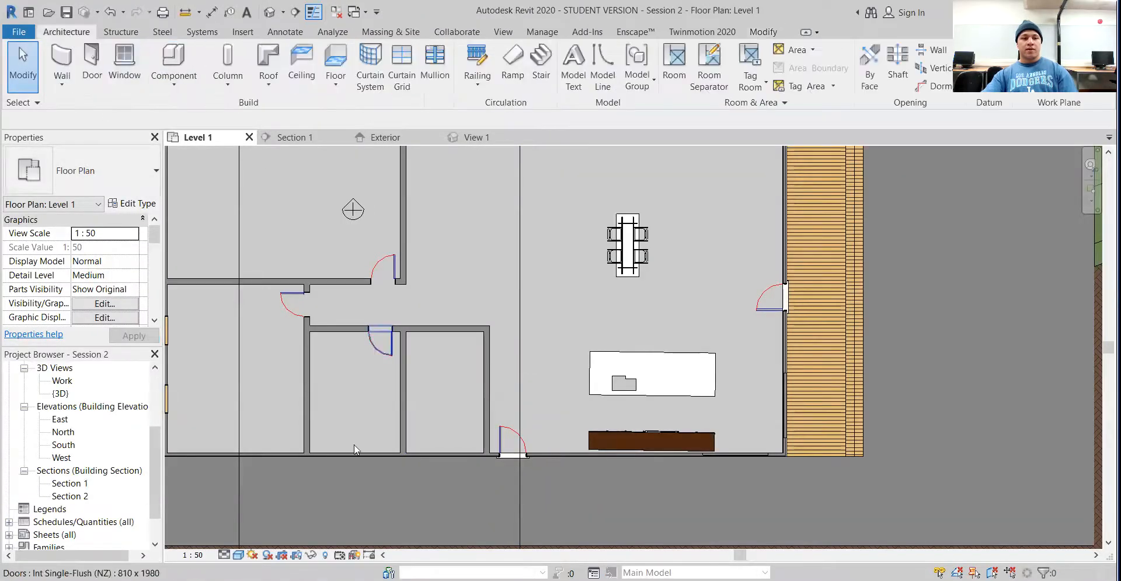
click(292, 580)
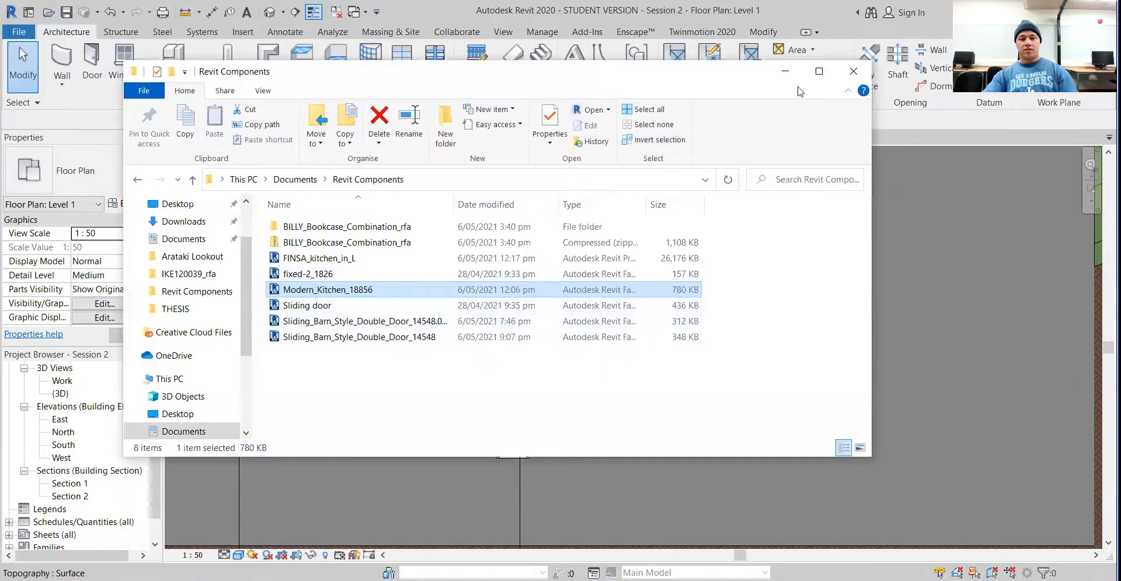
click(790, 71)
click(172, 62)
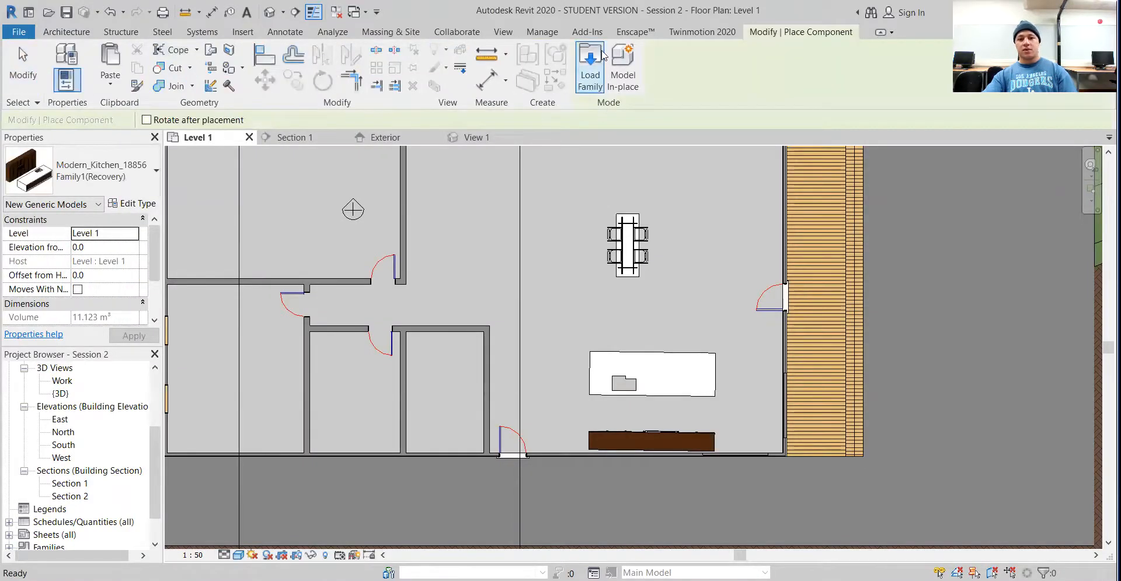
click(590, 65)
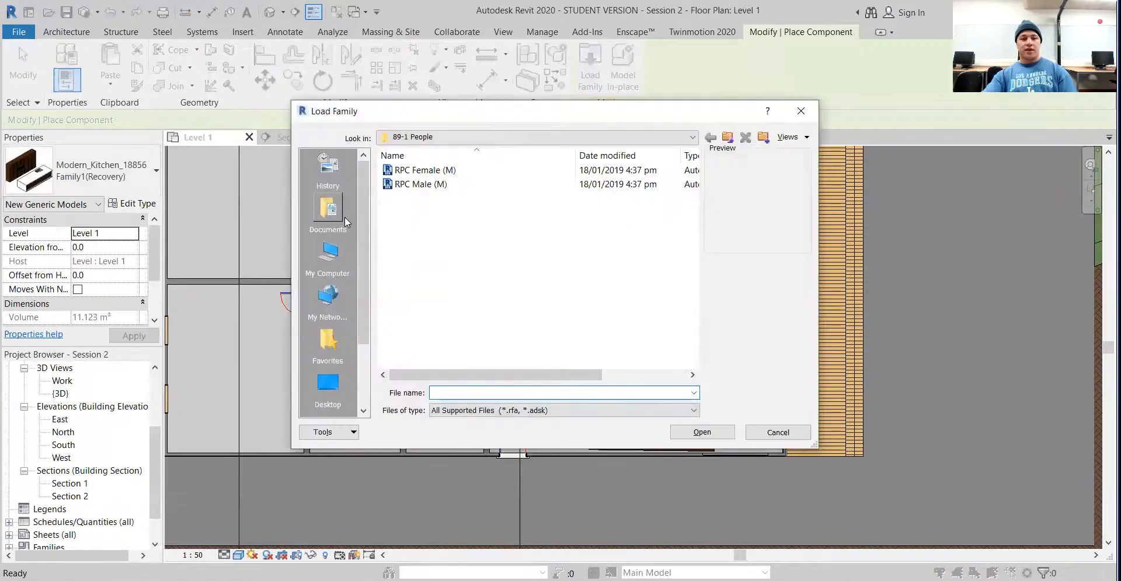
click(342, 215)
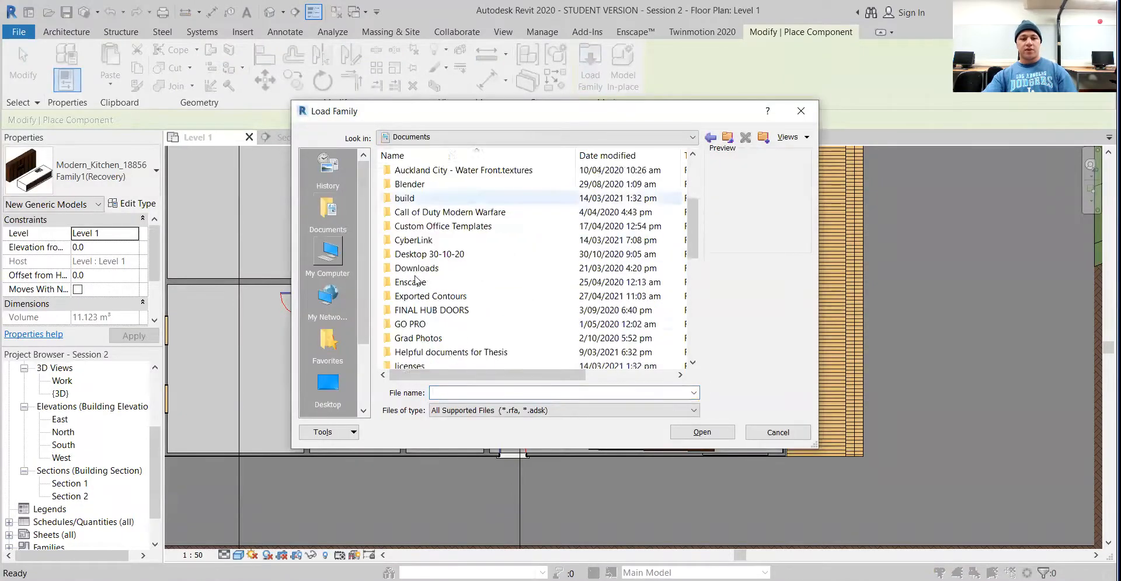
scroll(421, 285, down, 5)
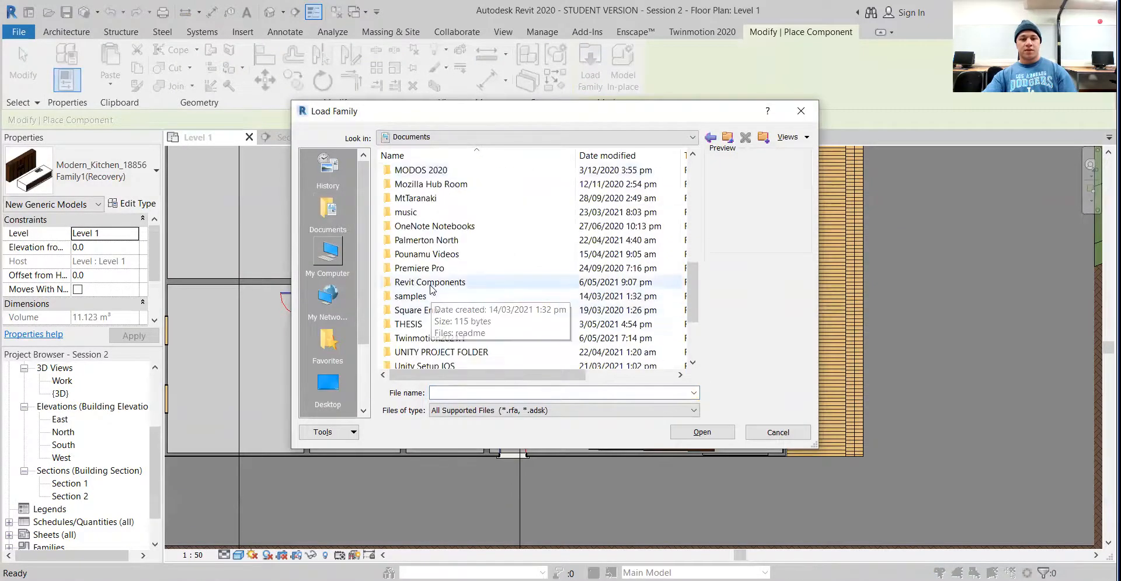
double_click(429, 284)
click(446, 228)
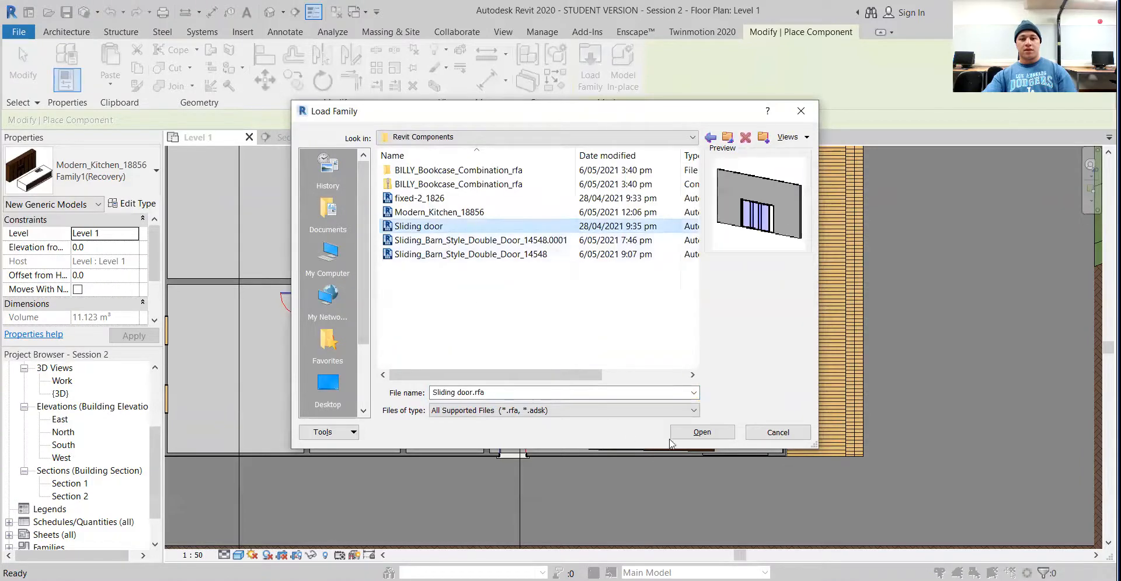
click(701, 433)
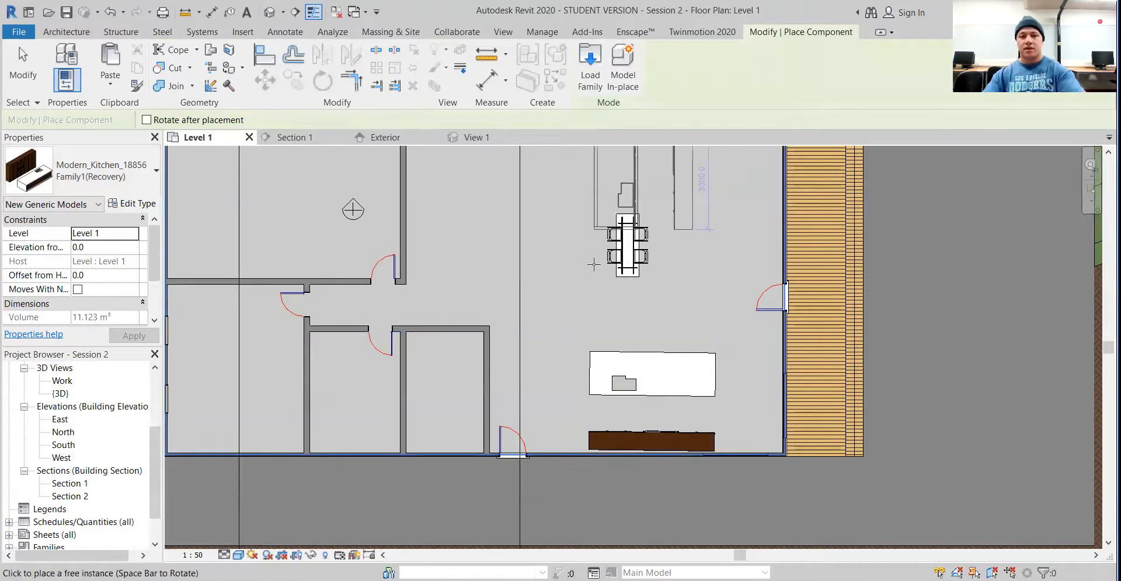
key(Escape)
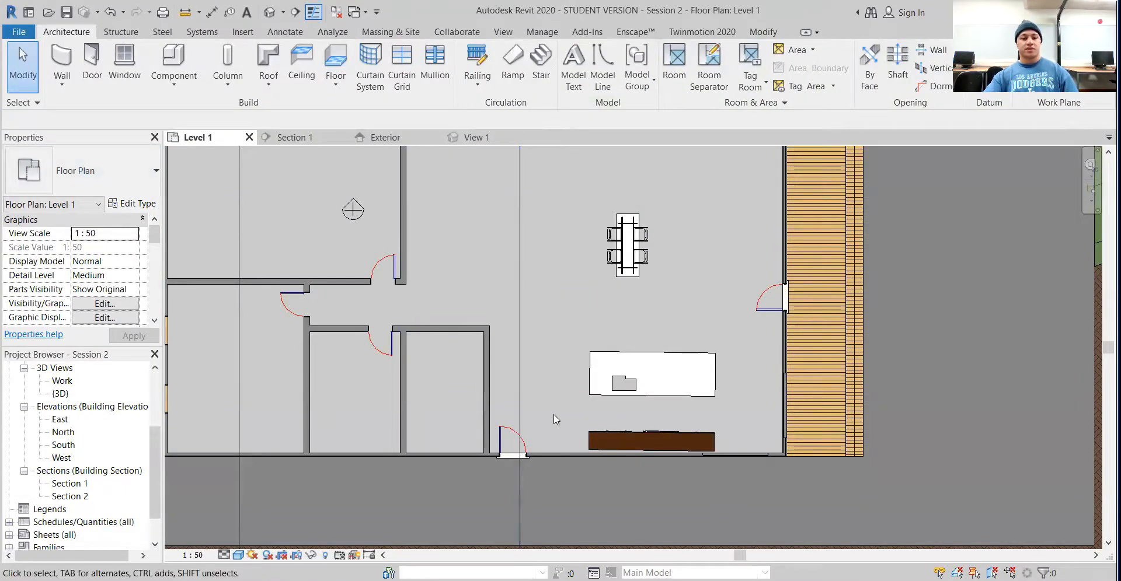
- Show the whole house and site on Level 1 and open the Enscape Asset Library
scroll(543, 411, down, 2)
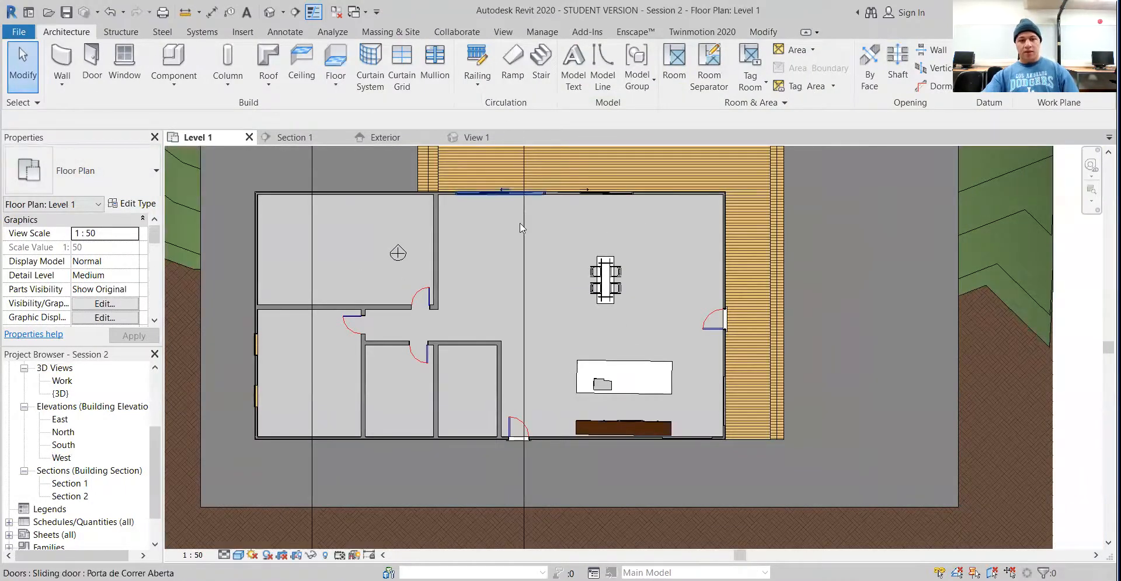
scroll(524, 243, down, 2)
middle_drag(524, 243, 504, 338)
scroll(509, 336, down, 2)
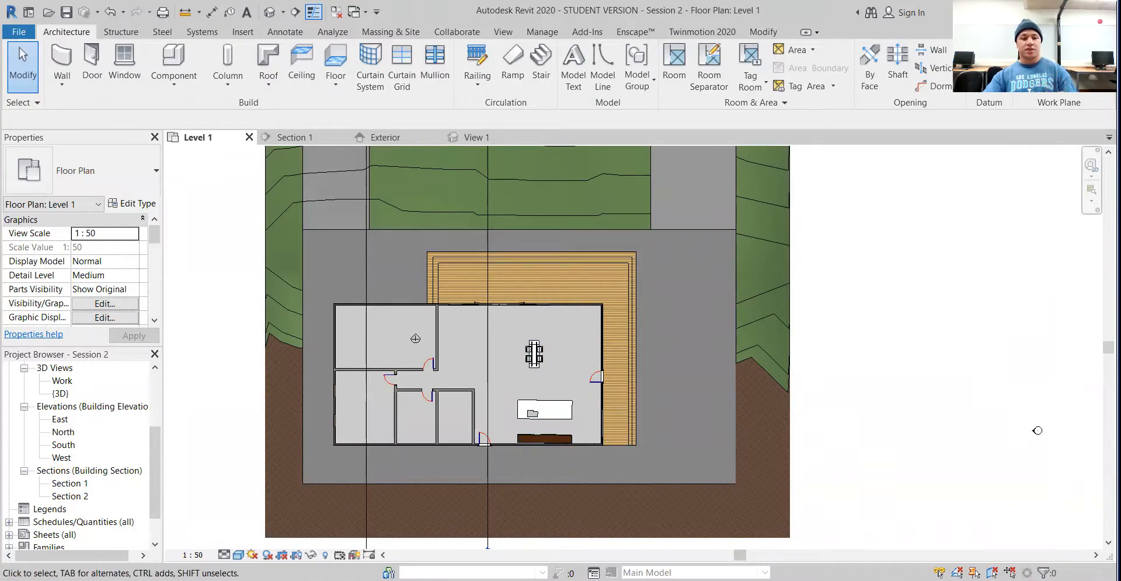
click(642, 34)
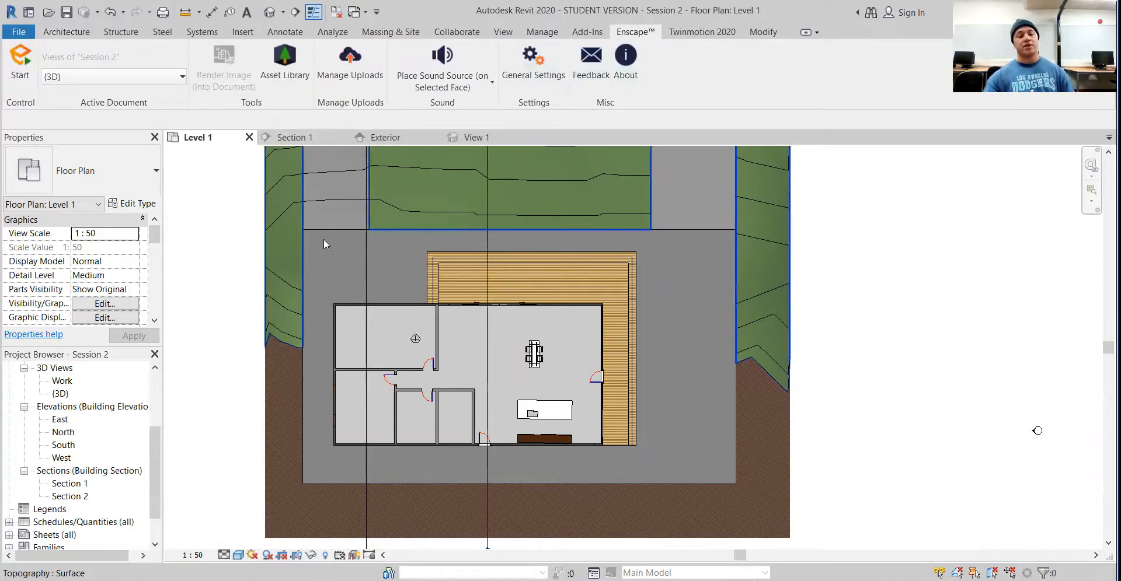
click(290, 66)
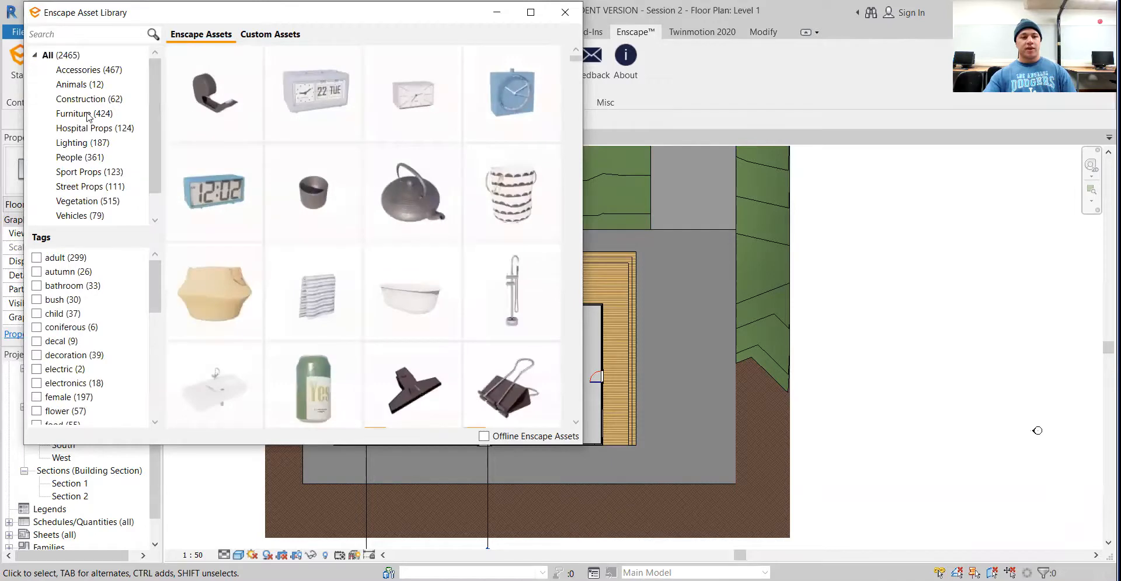
- Check the Favorites and Hospital Props categories in the Enscape Asset Library and close the library
scroll(116, 125, down, 1)
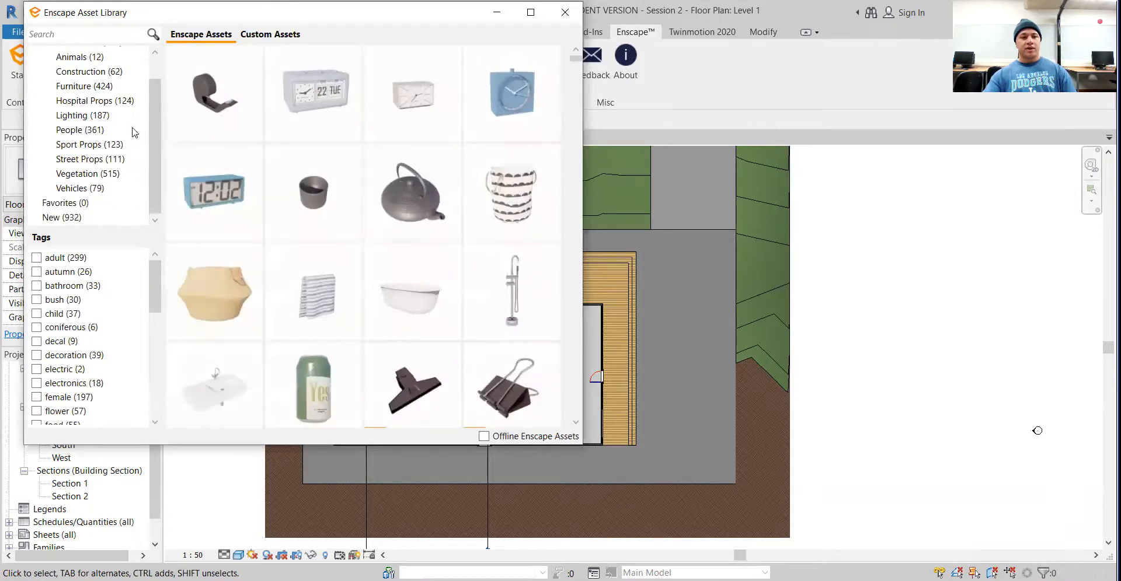
click(77, 202)
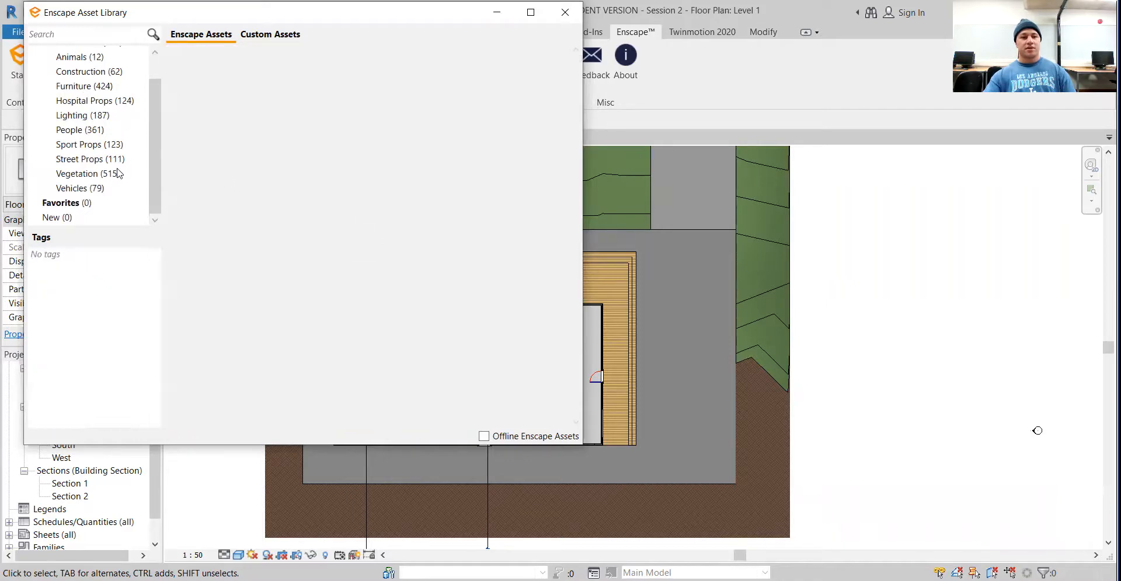
scroll(78, 152, up, 1)
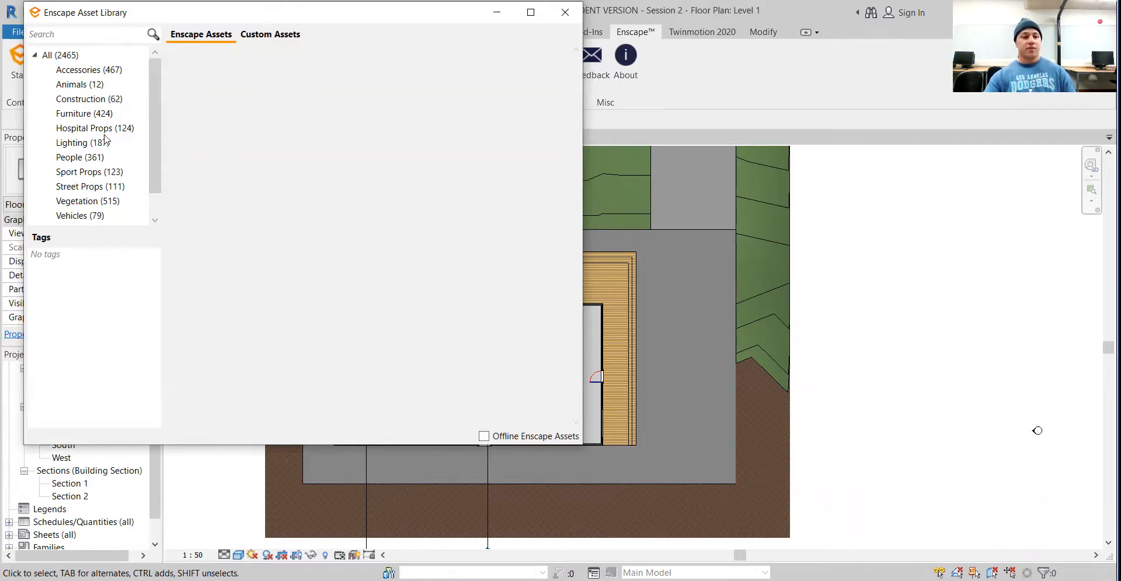
click(87, 125)
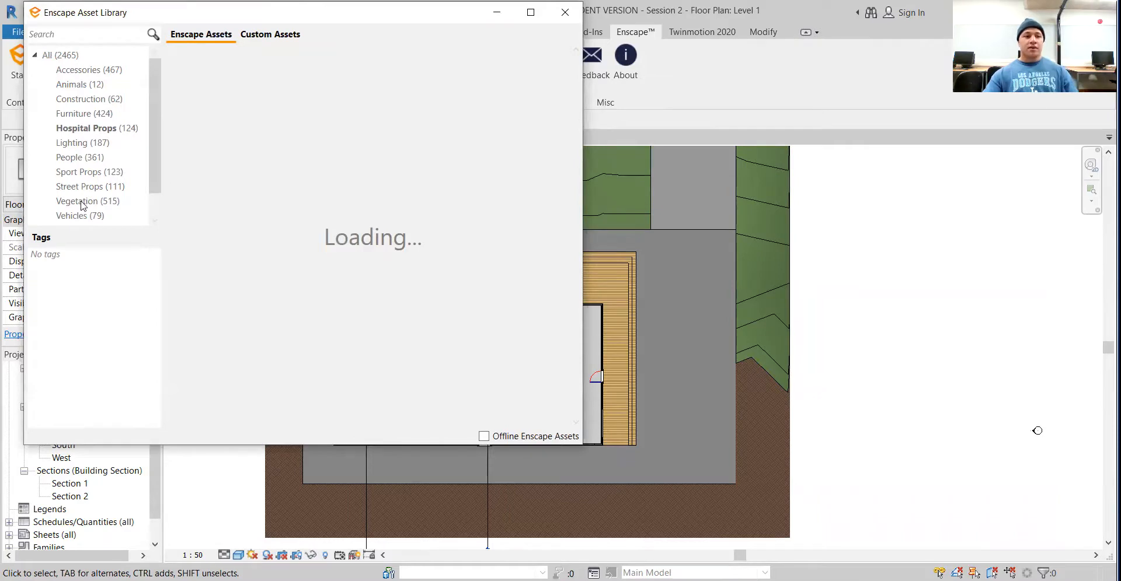
click(566, 12)
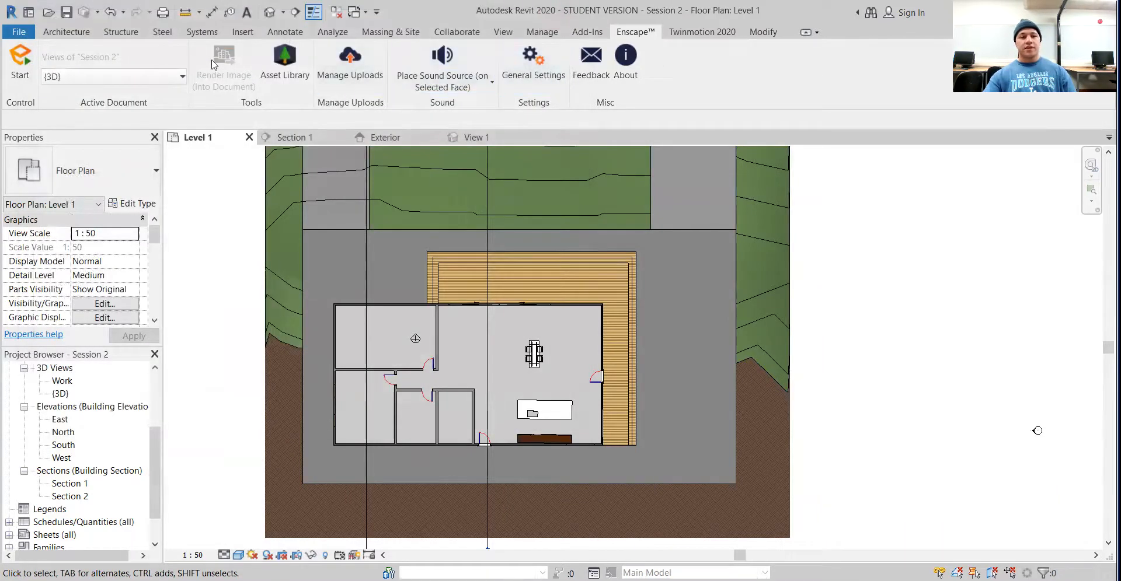
- Place an Ash 03 tree from the Enscape Vegetation assets on the lawn beyond the deck, and put the library away
click(274, 58)
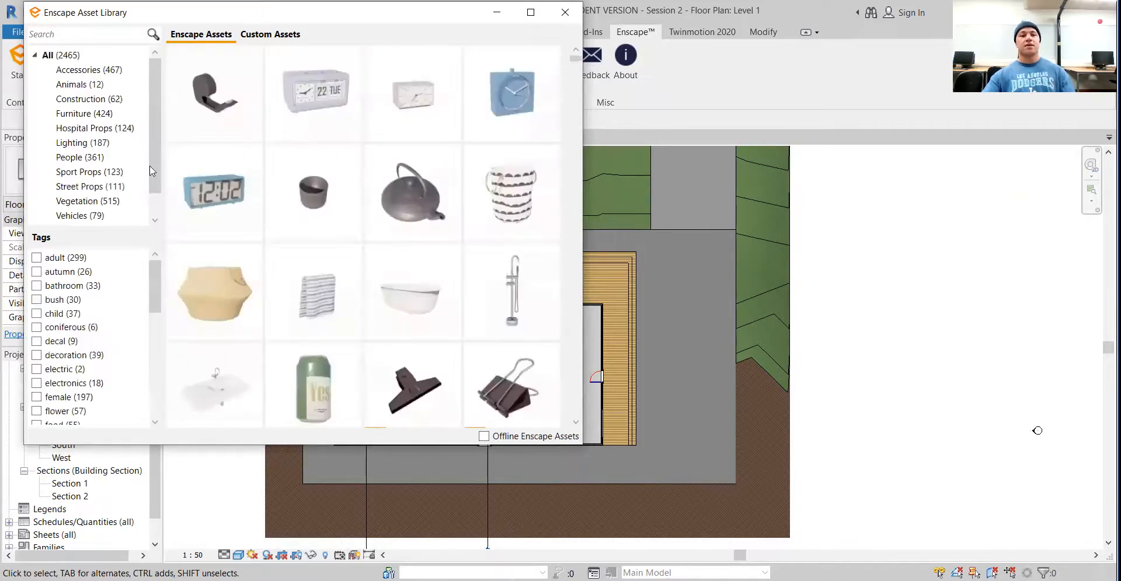
click(86, 202)
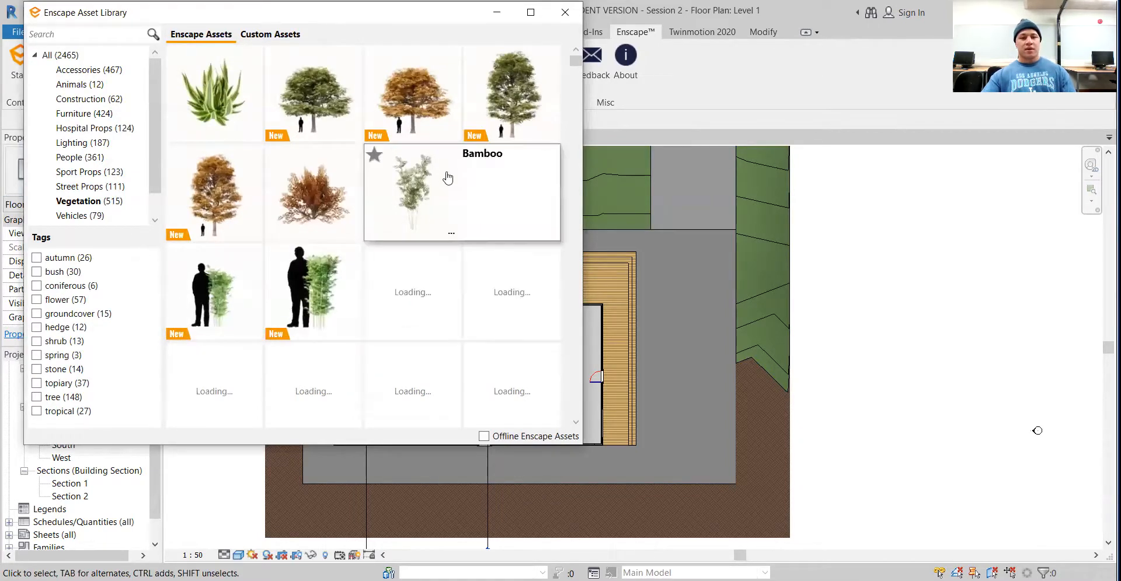
mouse_move(373, 99)
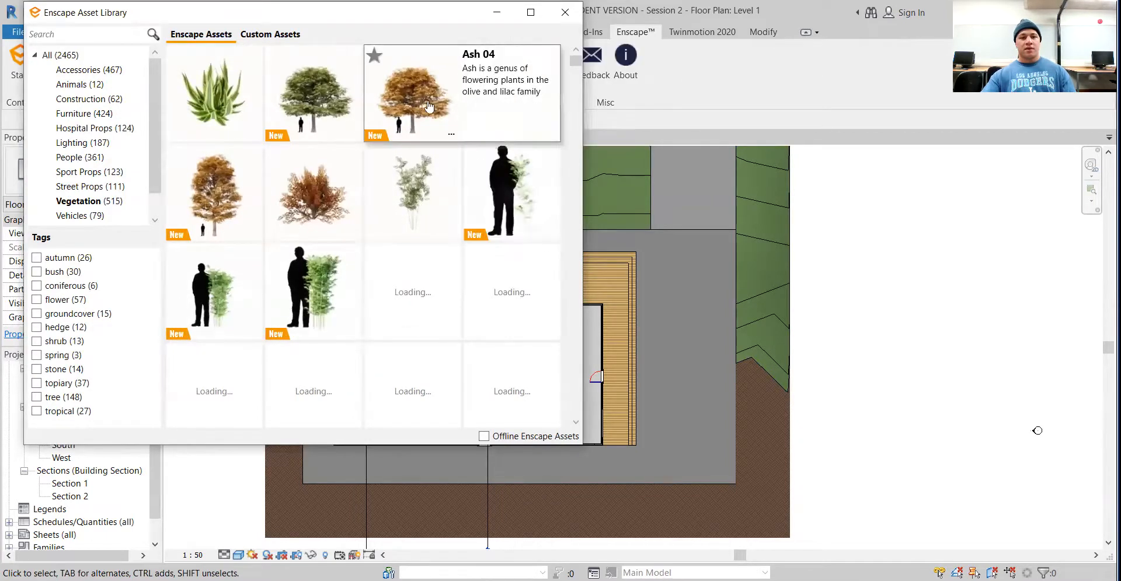
click(308, 99)
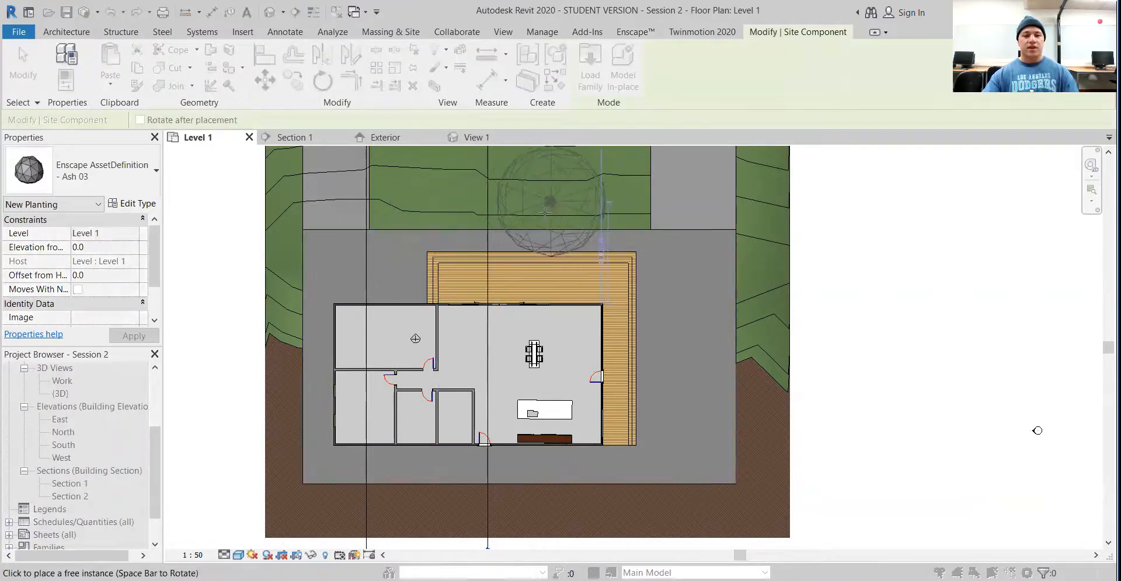
middle_drag(552, 209, 544, 322)
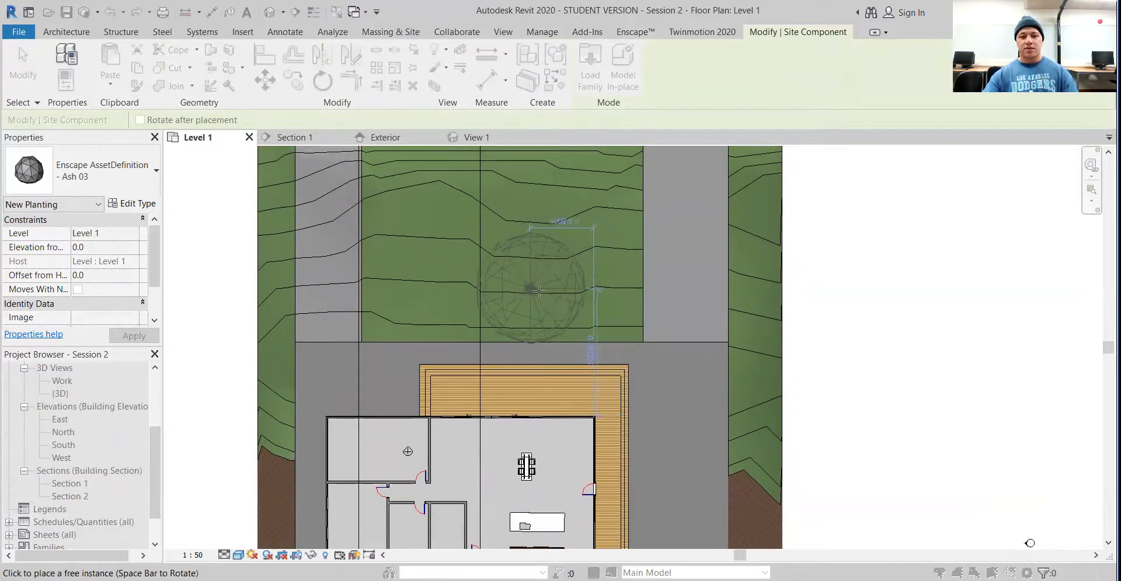
click(542, 291)
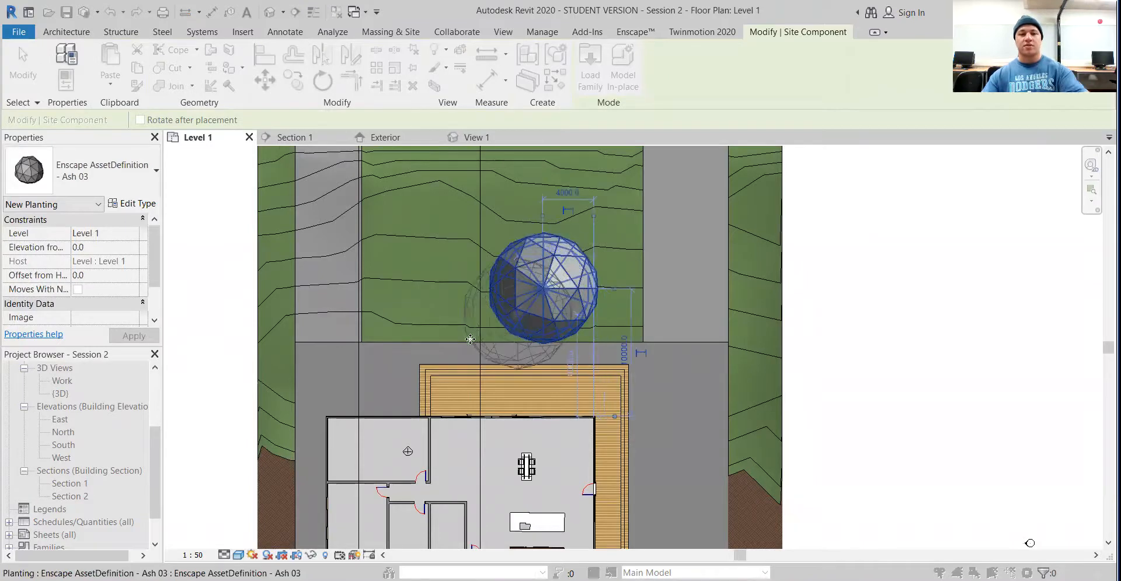
key(Escape)
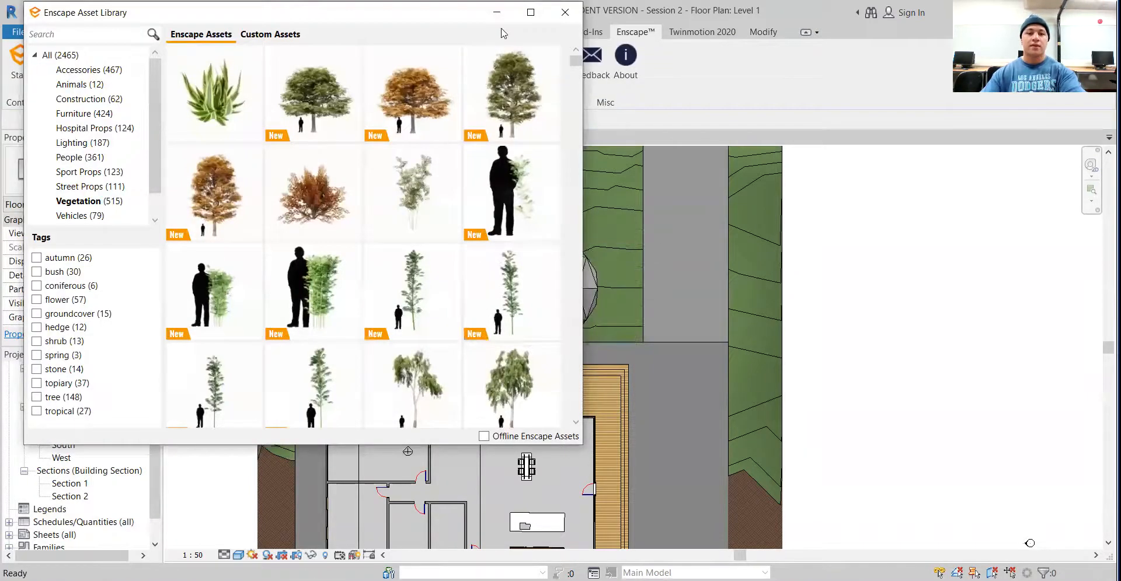
click(496, 12)
scroll(576, 351, down, 3)
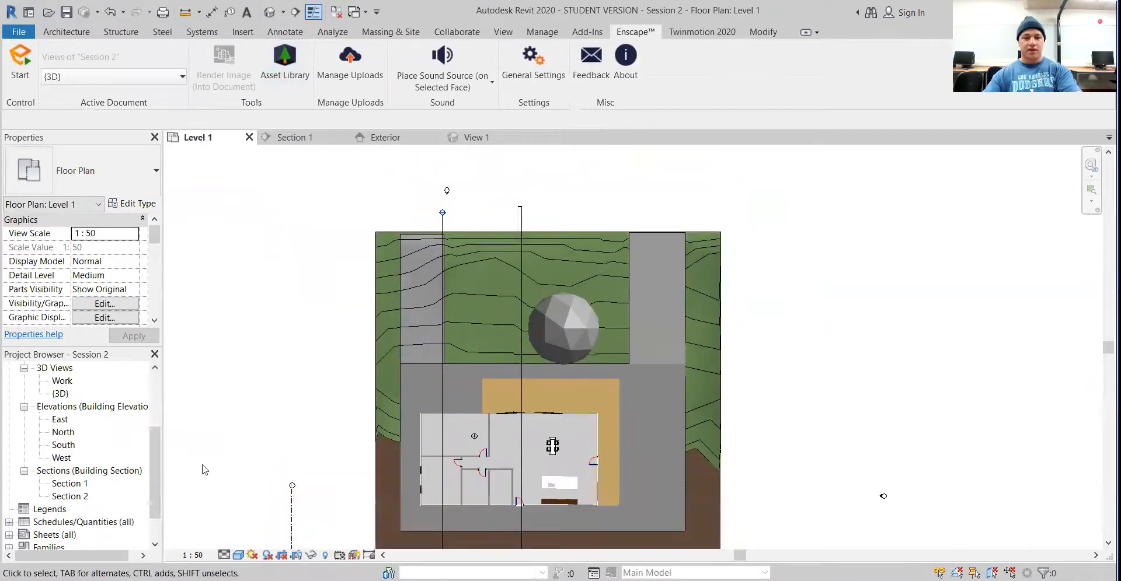
- Select the placed Ash 03 tree and look through more of the Enscape Vegetation assets, past the bower vines
click(567, 315)
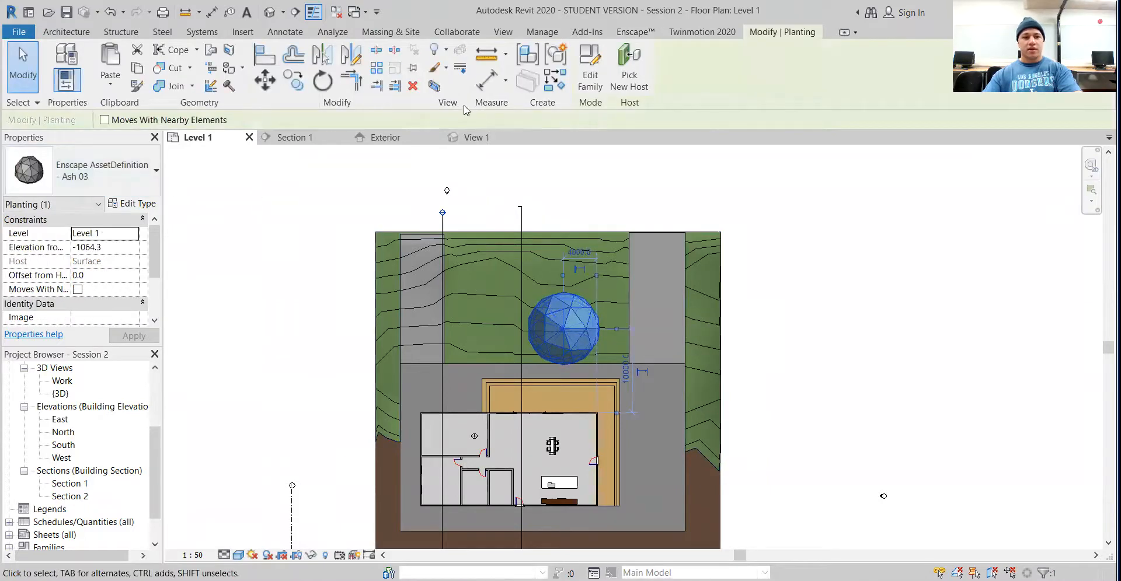
click(634, 33)
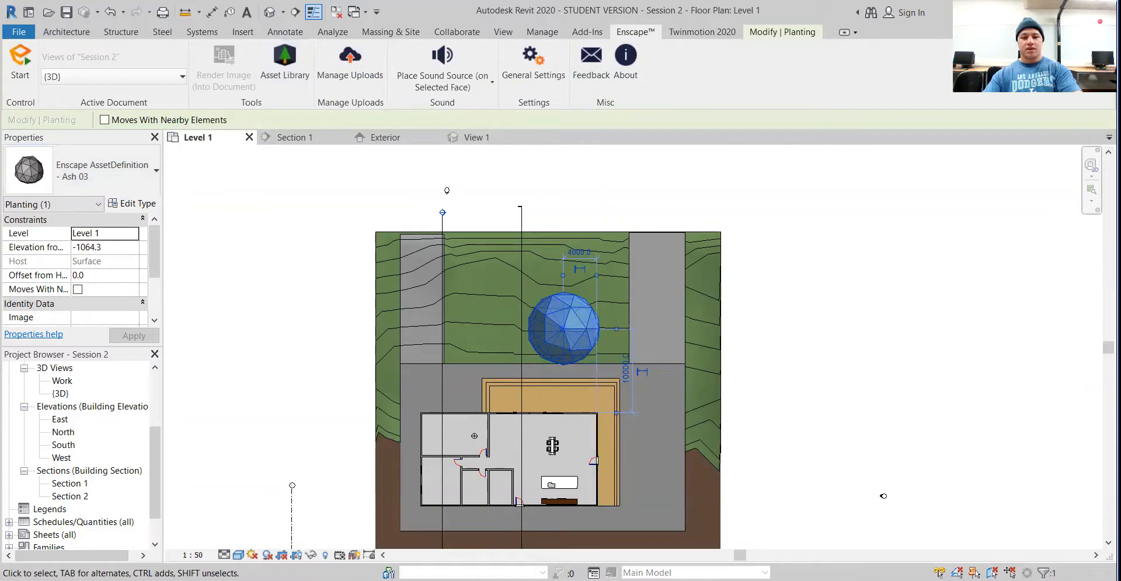
click(600, 525)
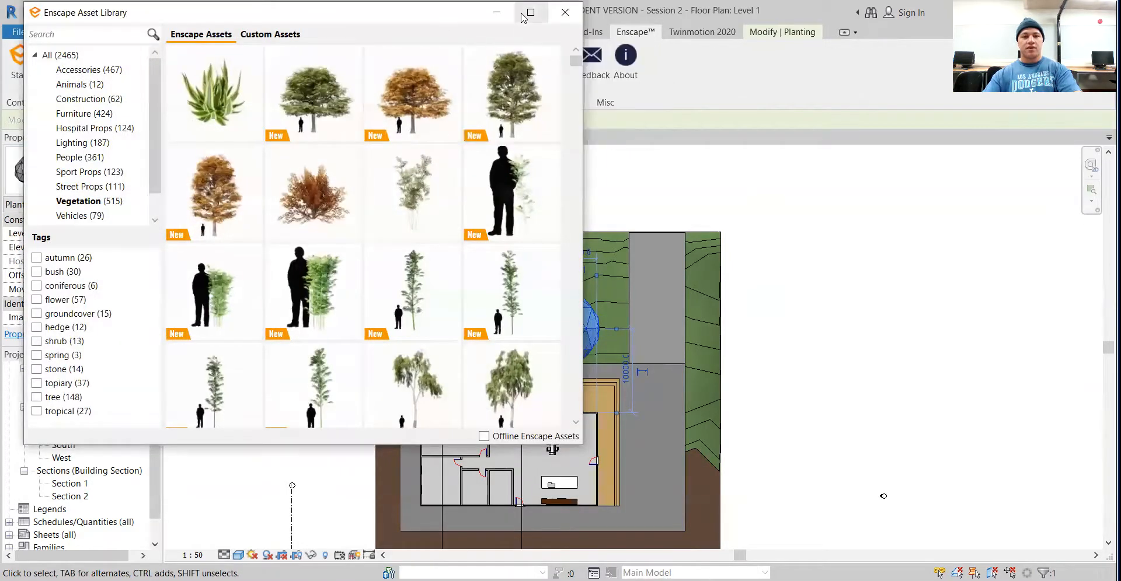
click(499, 13)
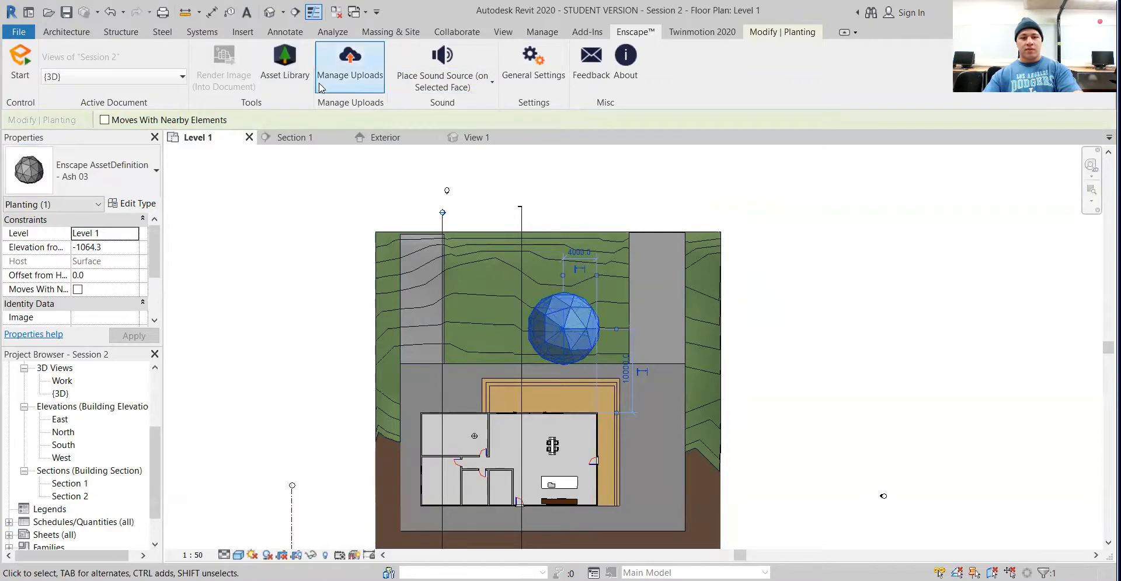
click(285, 61)
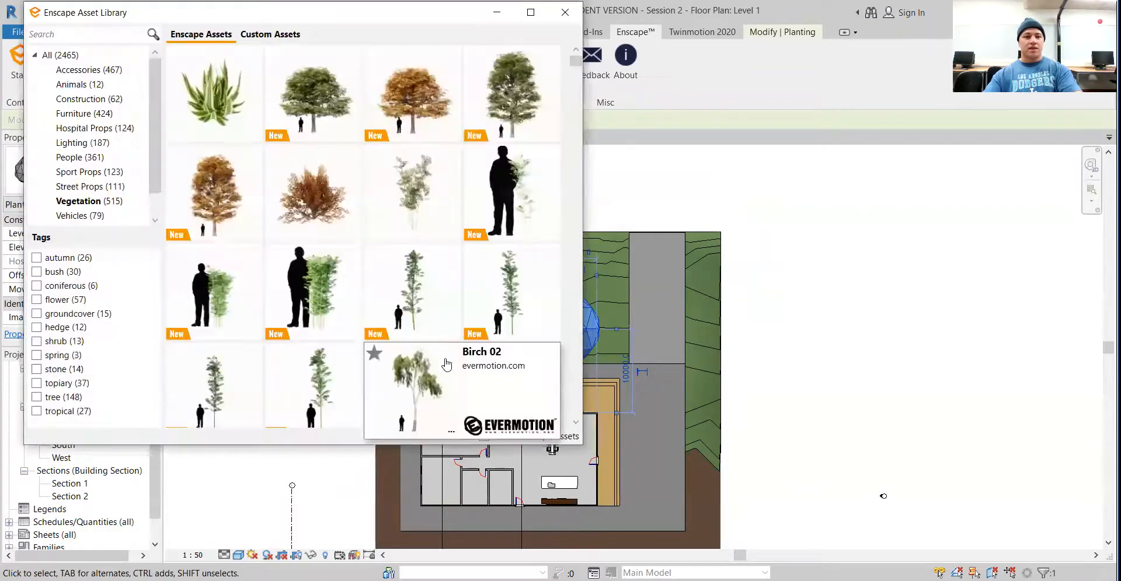
scroll(356, 317, down, 1)
scroll(353, 321, down, 4)
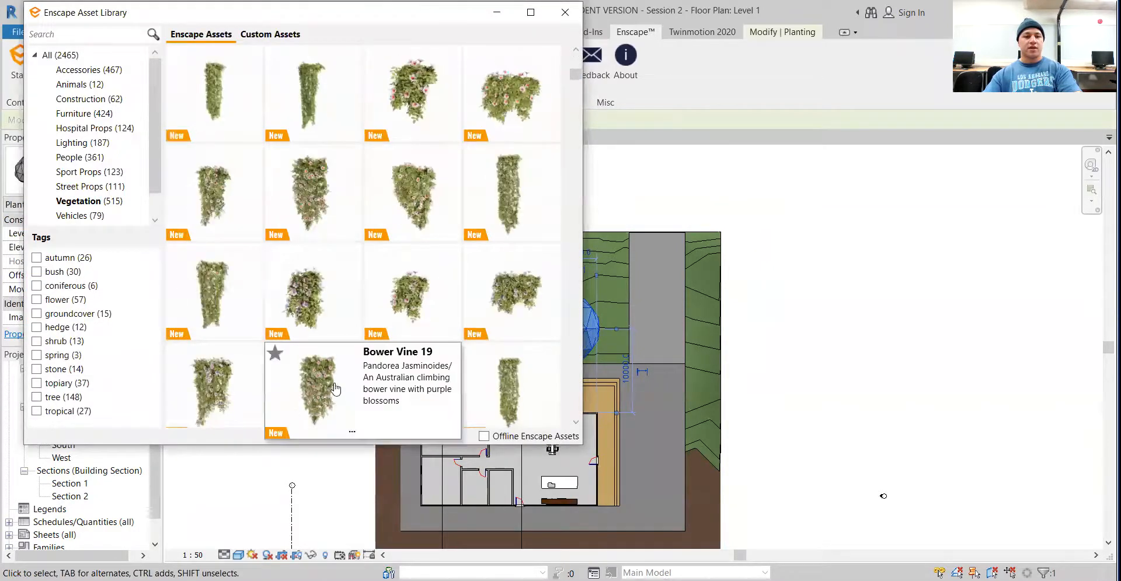
scroll(314, 357, down, 5)
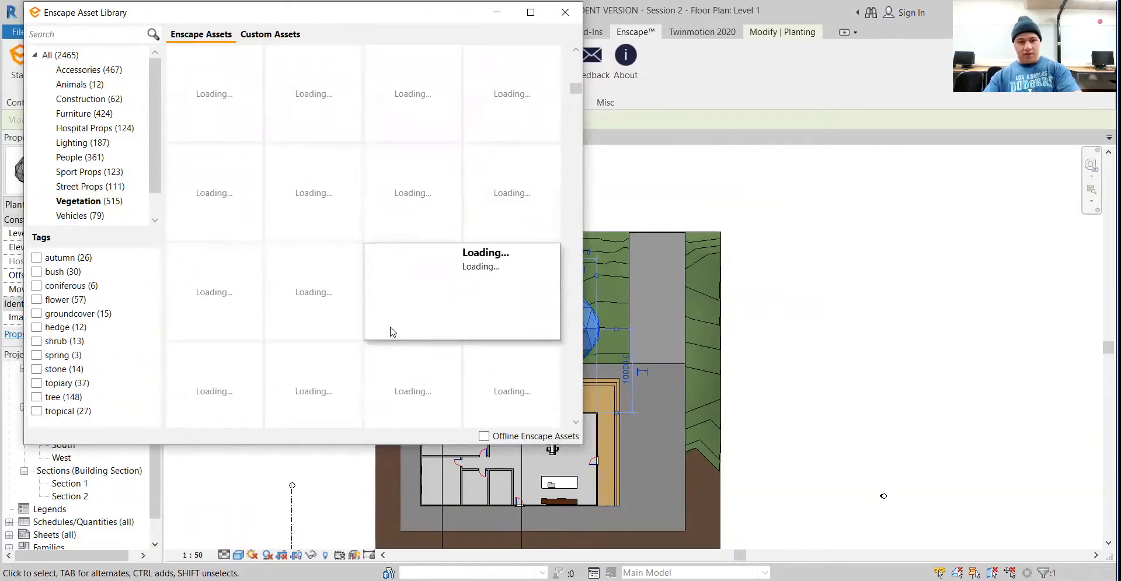
click(497, 15)
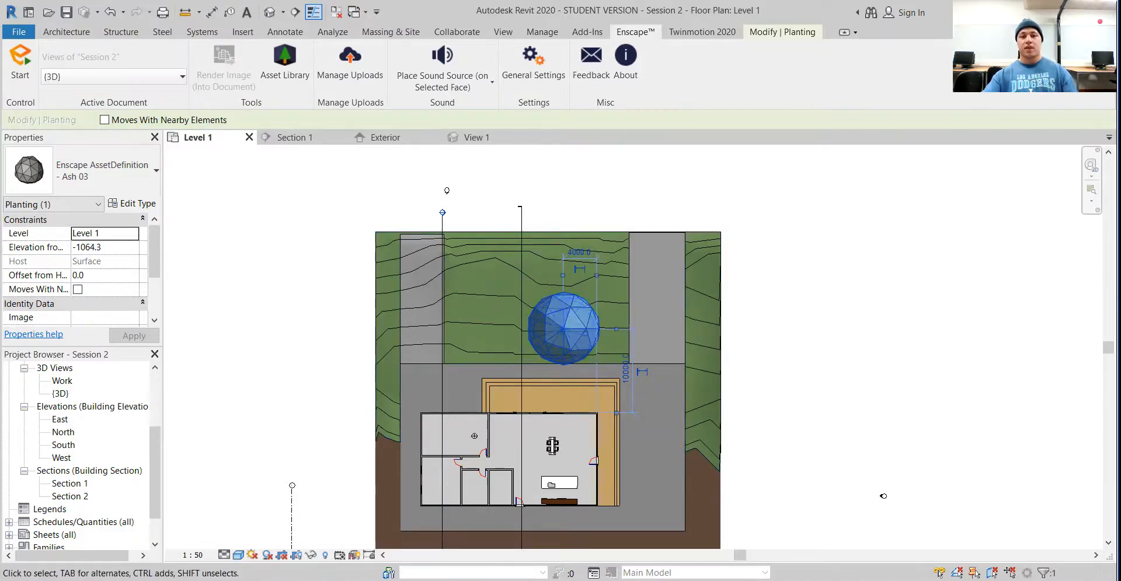
- Show the Twinmotion 2020 tools and delete the Ash 03 tree from the lawn
click(692, 33)
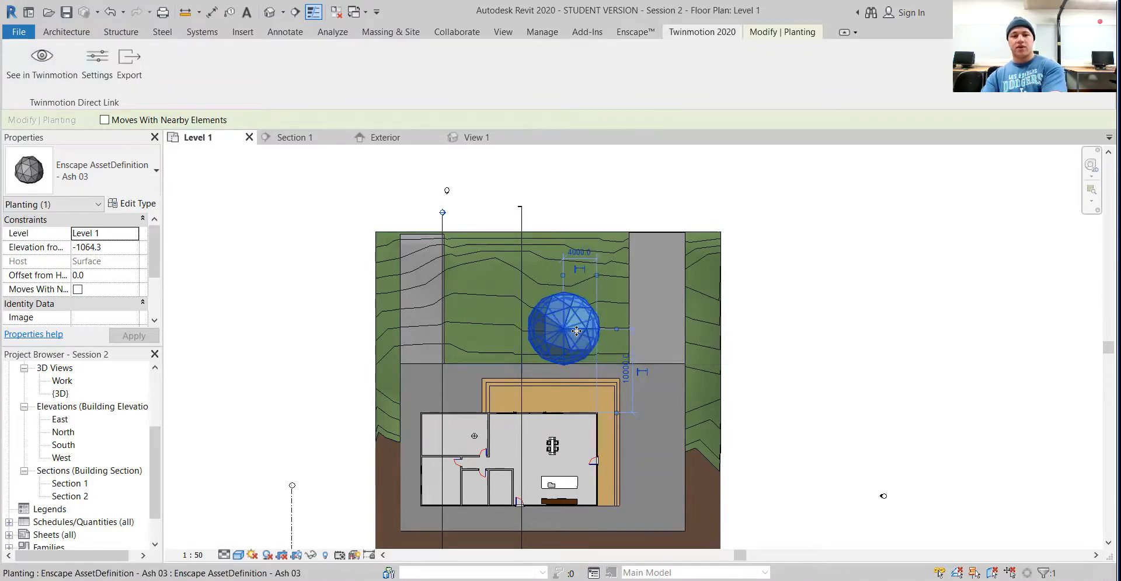
key(Delete)
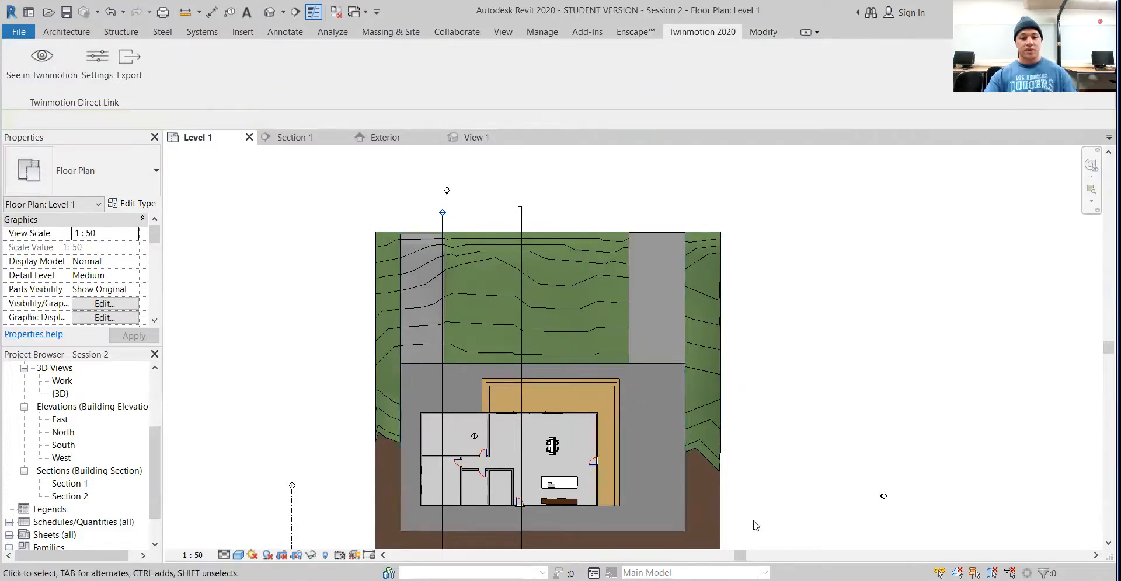
- Switch to Twinmotion and view the front of the house with its entrance steps and lawn
key(alt+Tab)
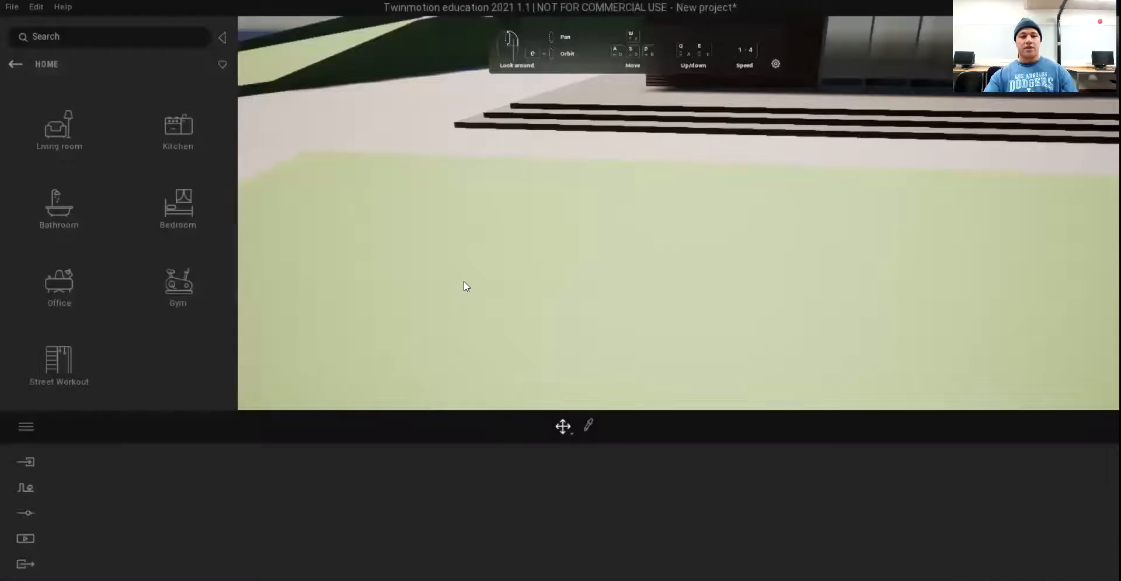
scroll(590, 232, down, 2)
middle_drag(590, 233, 562, 338)
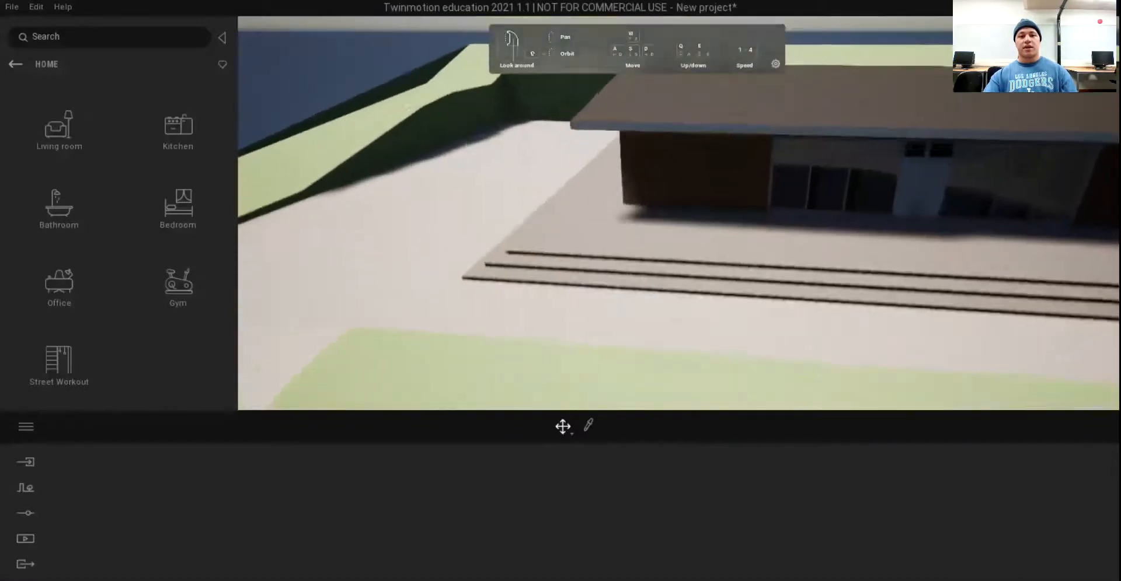
middle_drag(620, 195, 601, 184)
scroll(618, 223, down, 4)
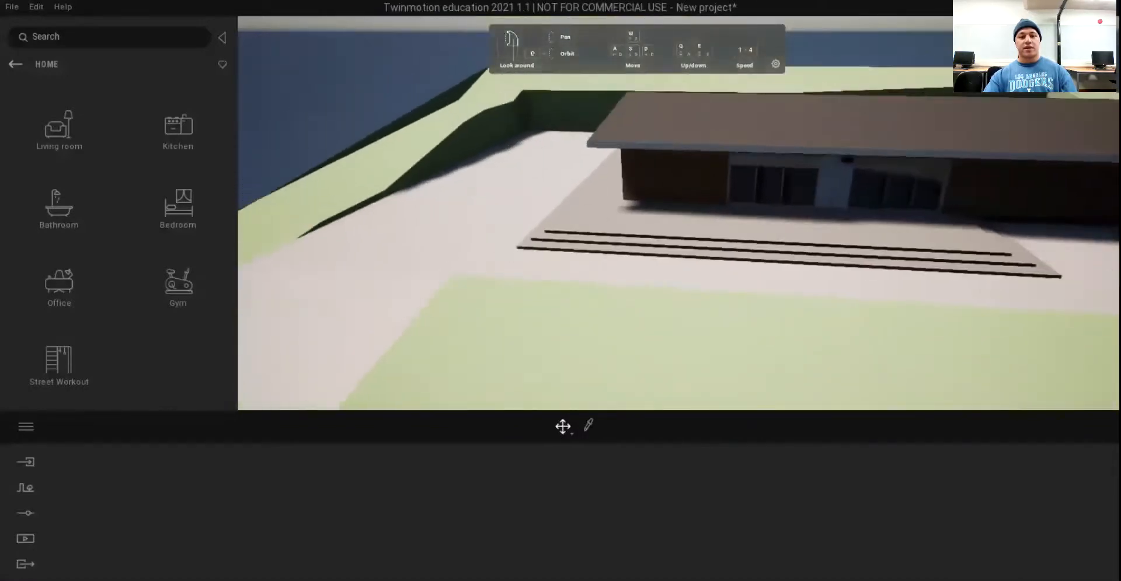
middle_drag(502, 286, 362, 273)
- Review the Objects library and its Home category with the whole house in view, and return to the main library
click(13, 69)
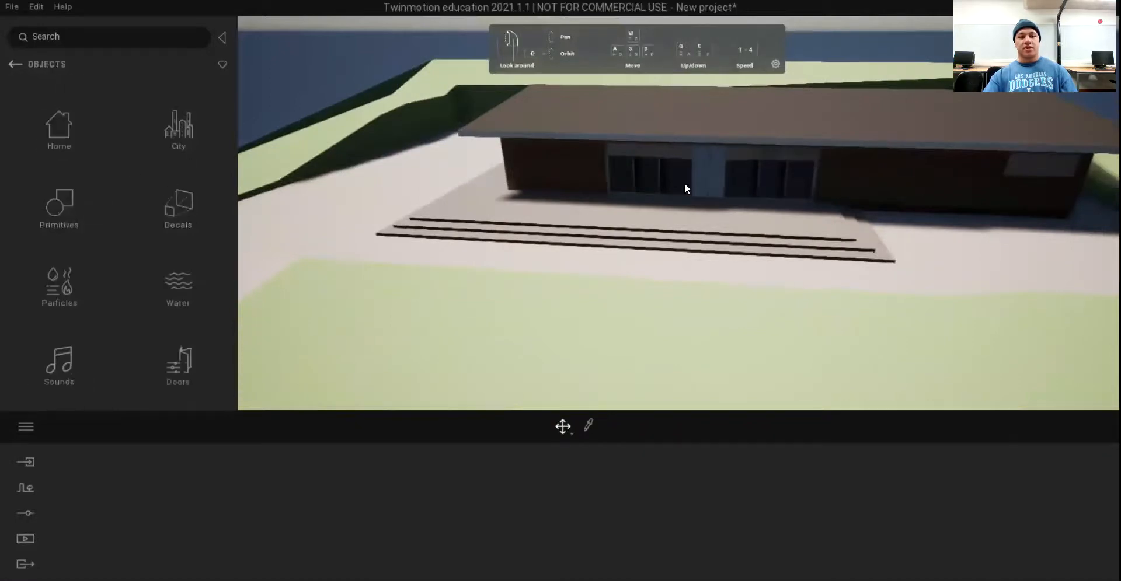
scroll(673, 228, down, 2)
middle_drag(708, 218, 595, 194)
middle_drag(441, 207, 522, 265)
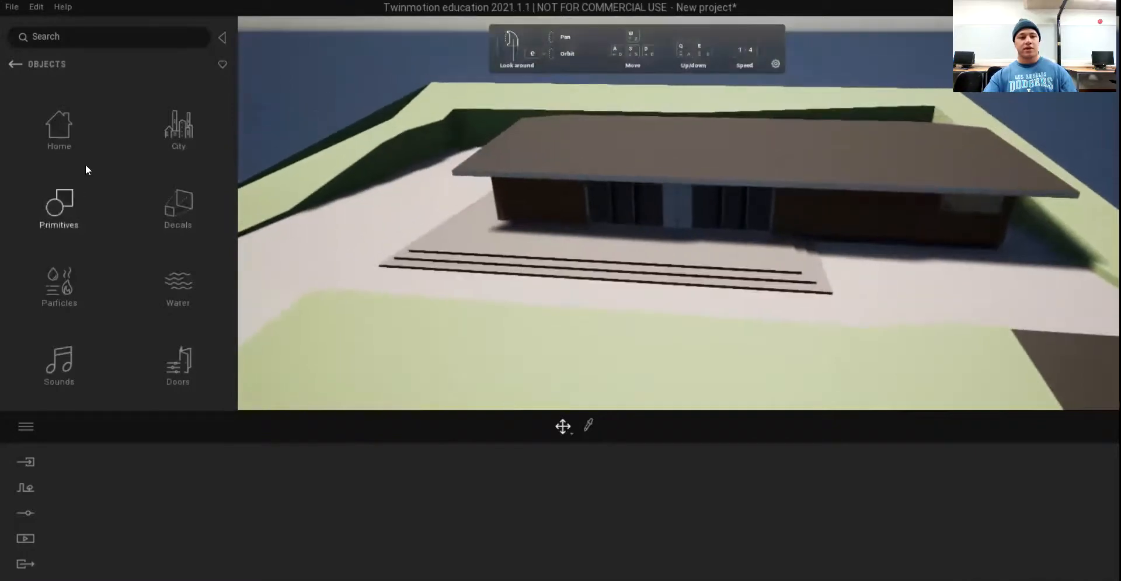
click(52, 128)
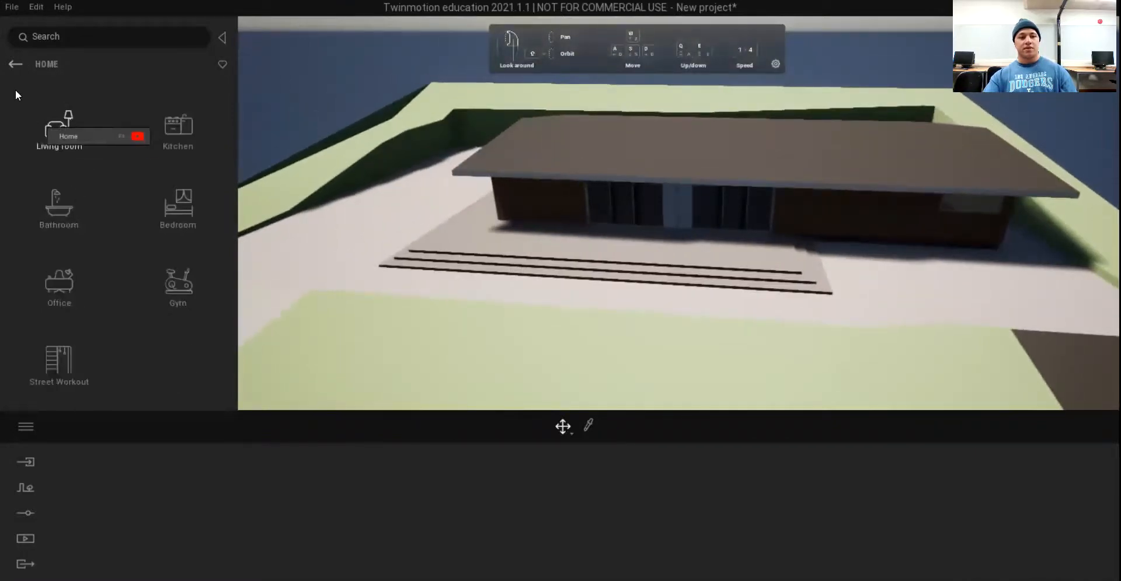
click(14, 64)
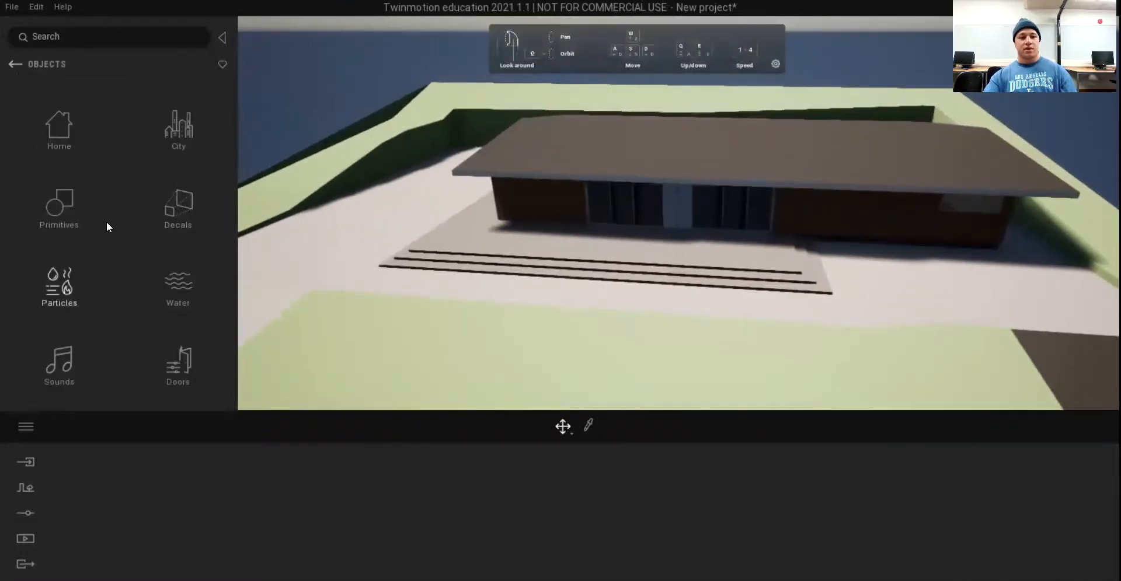
click(13, 65)
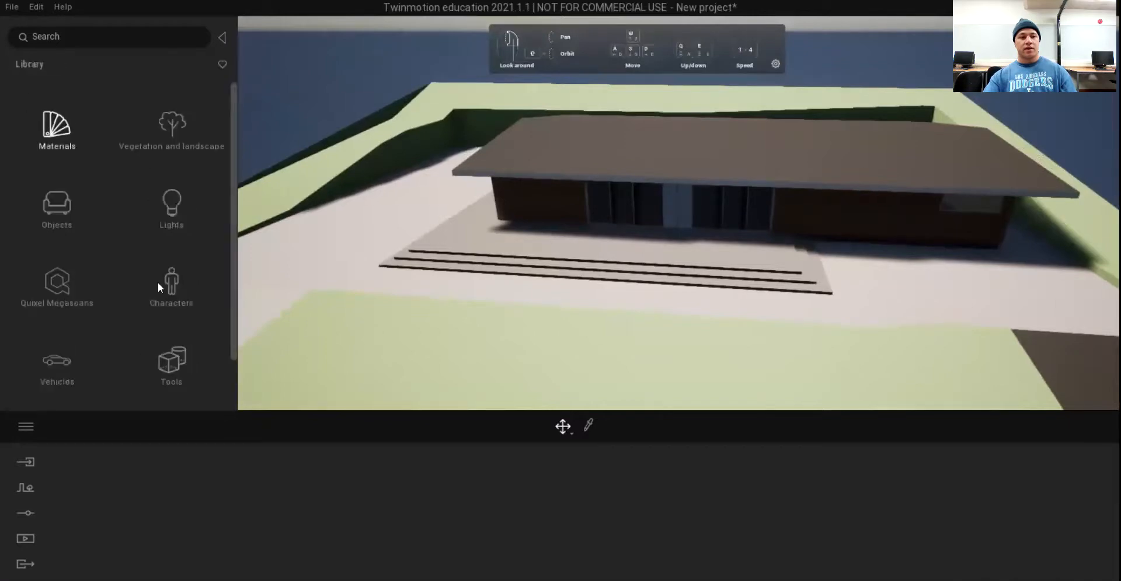
- Place two Japanese white larch trees from the Trees category on the front lawn, one at each end of the entrance steps
click(172, 130)
click(172, 126)
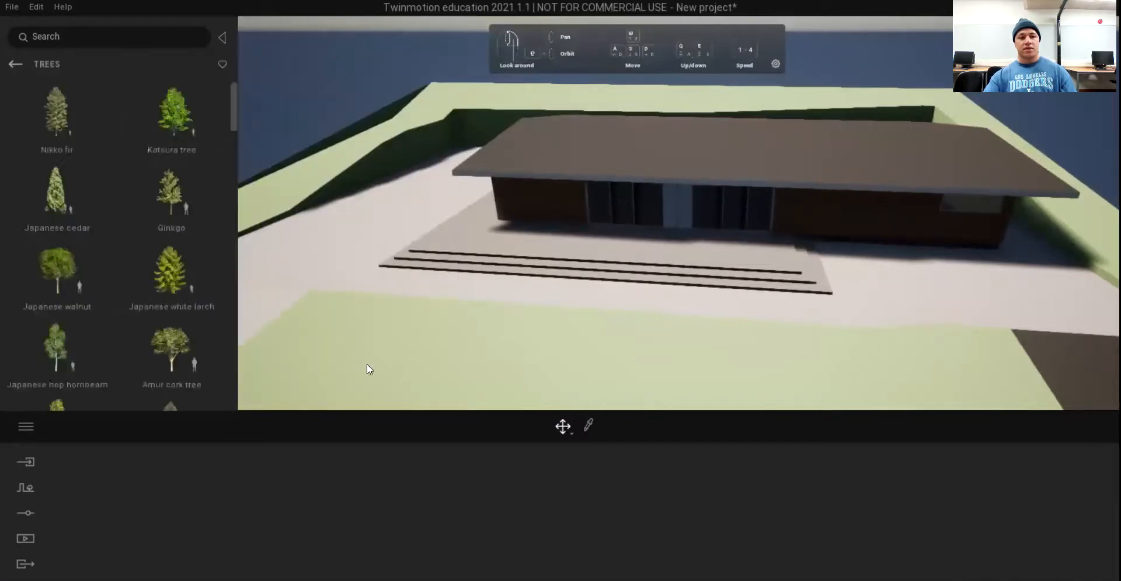
mouse_move(186, 288)
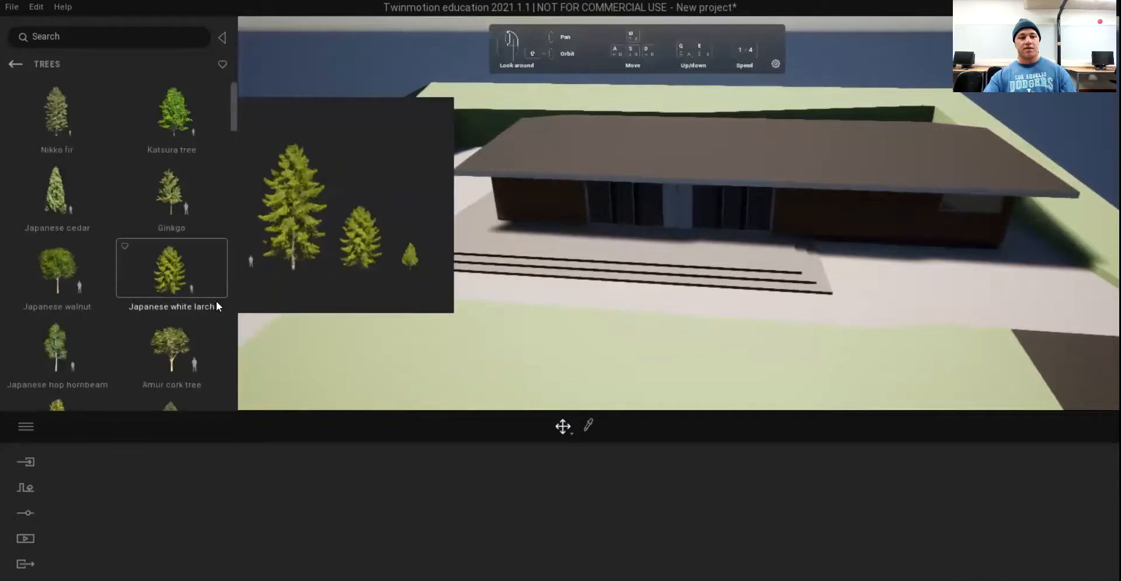
drag(216, 306, 470, 303)
click(922, 362)
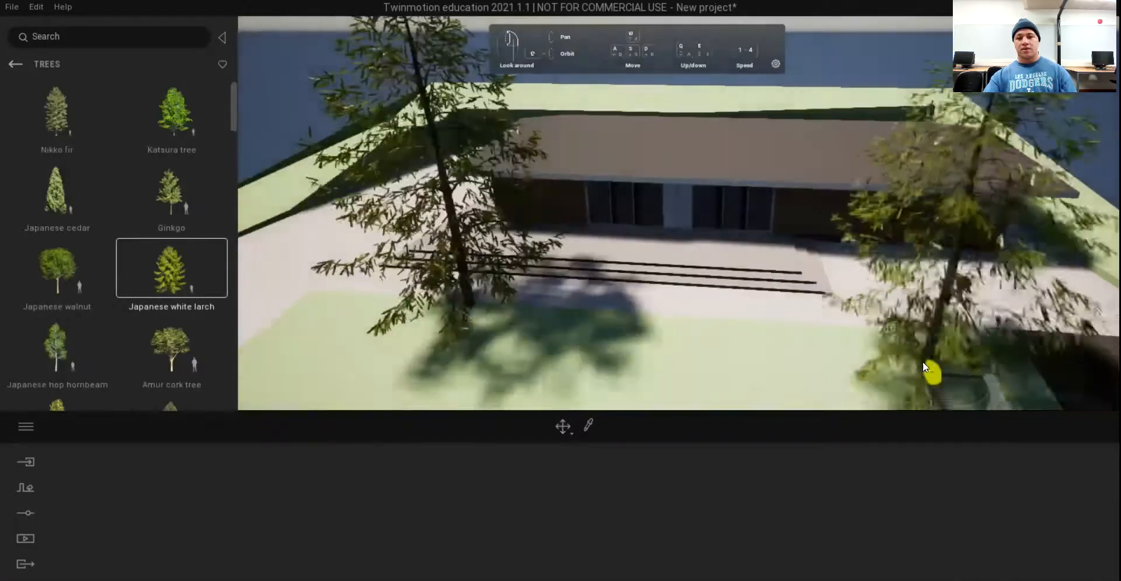
click(903, 356)
key(Escape)
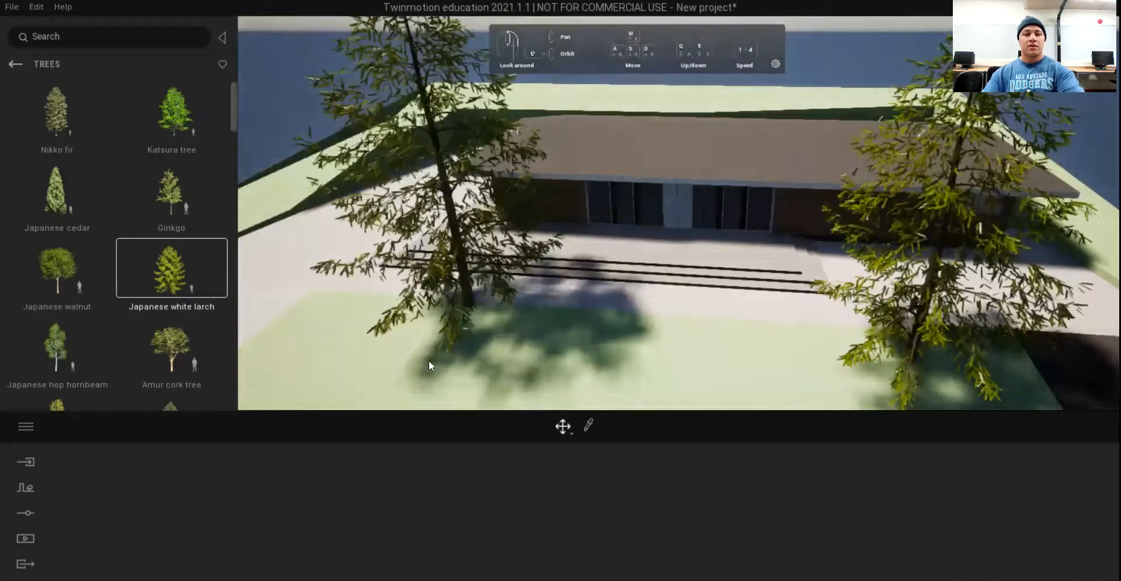
- View the two larch trees and the house front from further back, look through the Trees category and return to the main library
scroll(472, 275, down, 1)
scroll(554, 321, down, 1)
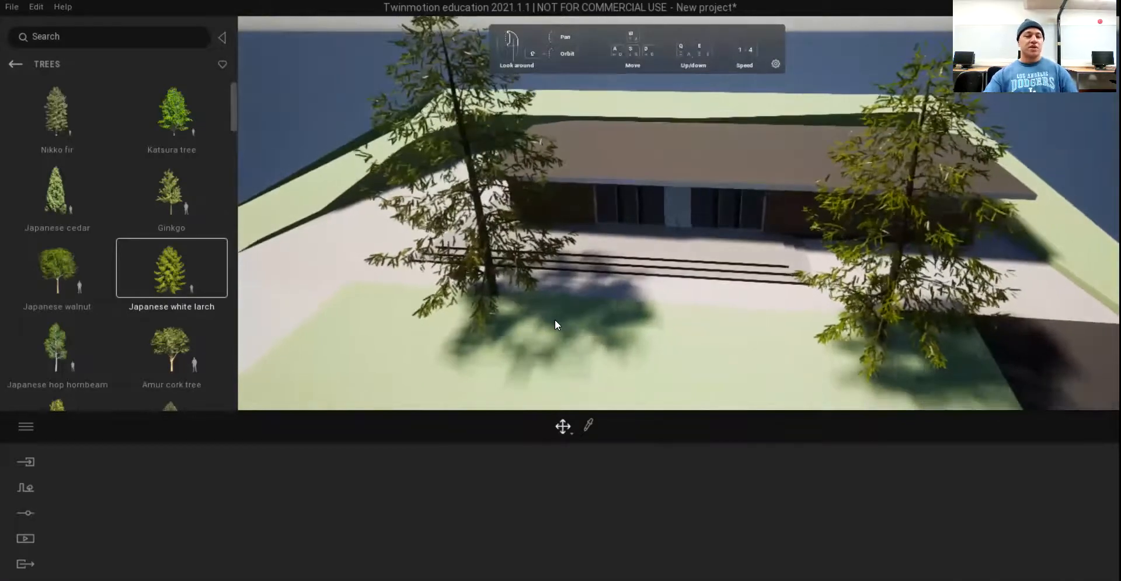
scroll(552, 324, down, 1)
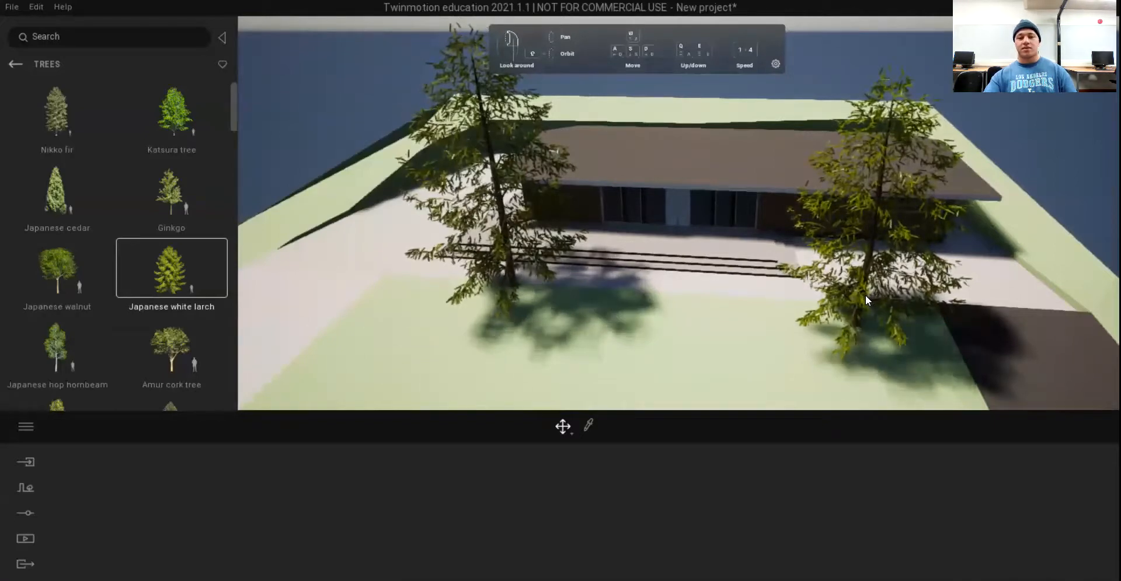
mouse_move(106, 344)
scroll(76, 310, down, 1)
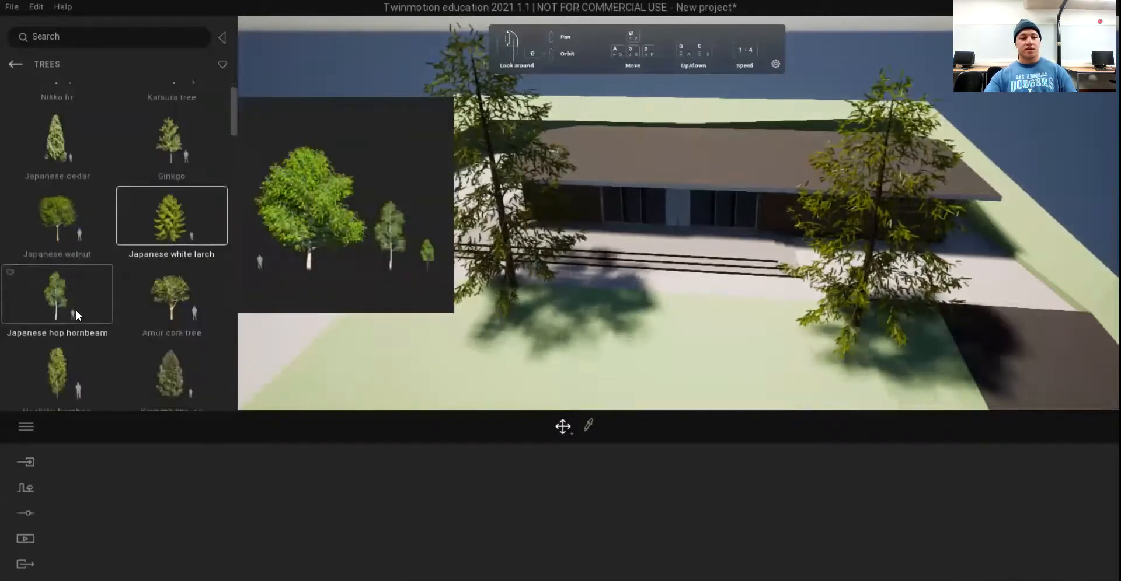
click(17, 64)
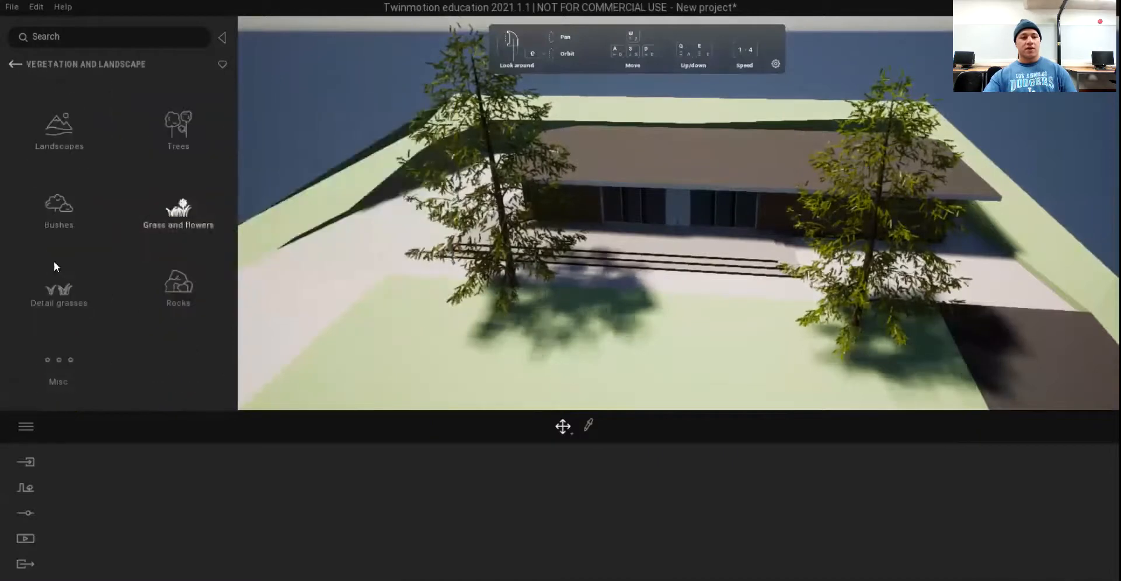
click(16, 64)
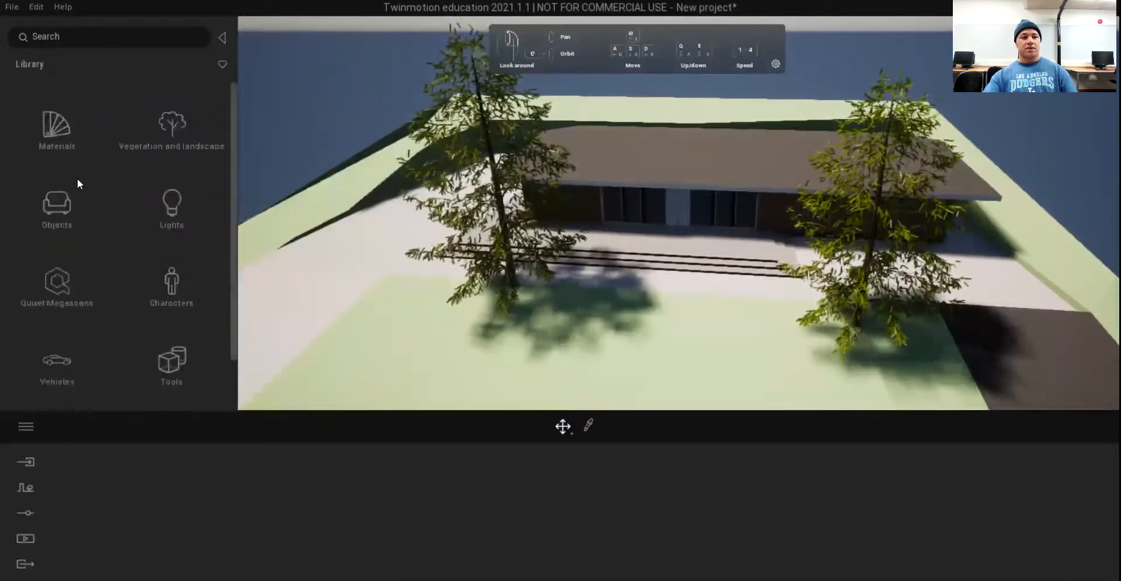
- Place a Sedan 03 from the Cars category of Vehicles on the paving beside the entrance steps
click(52, 374)
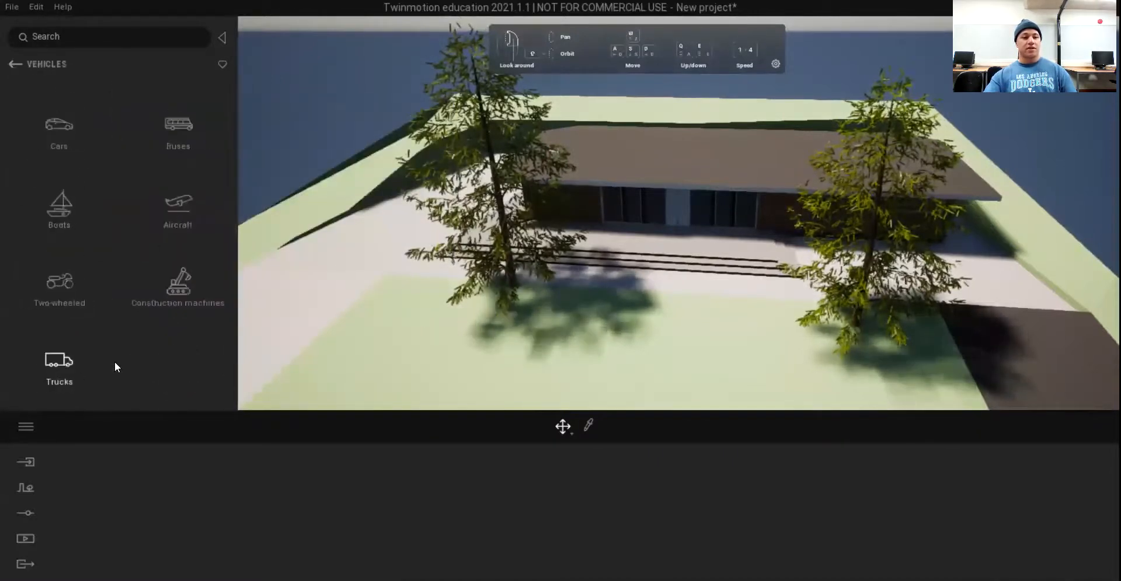
click(55, 133)
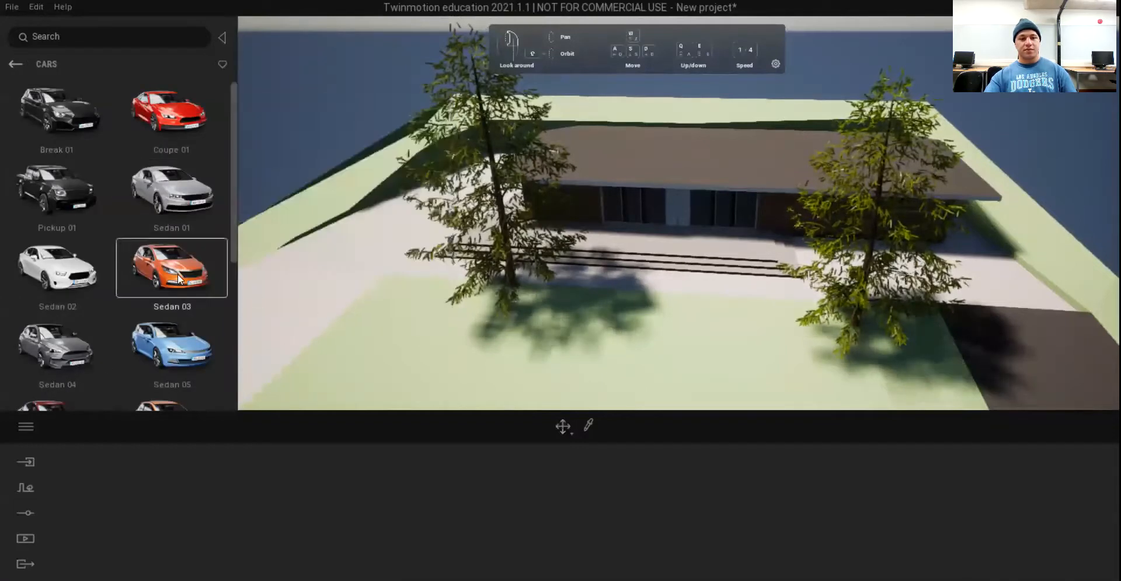
drag(477, 321, 375, 247)
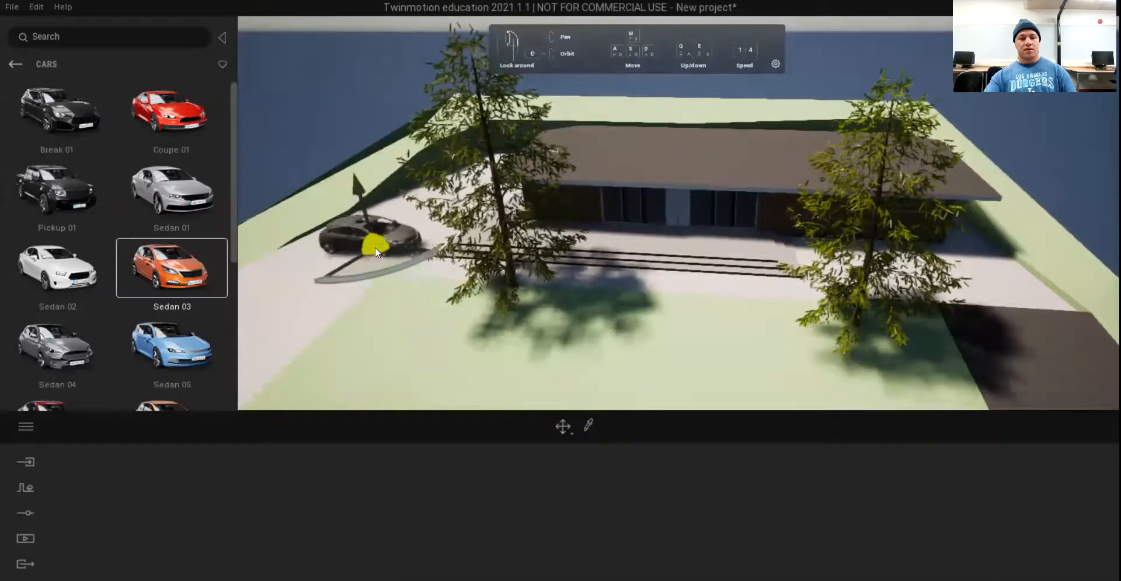
click(374, 247)
key(Escape)
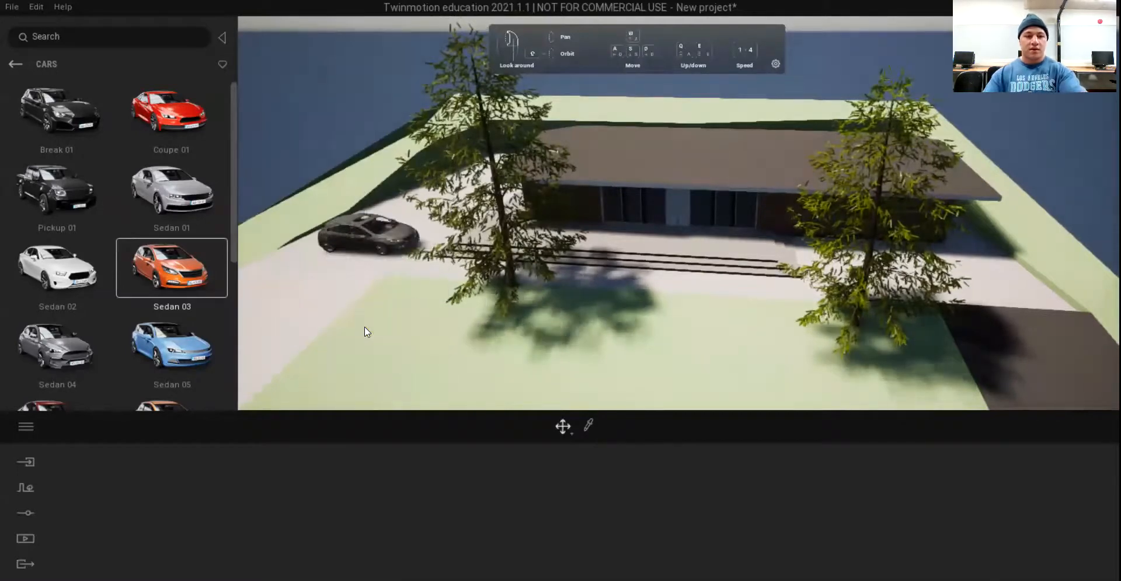
- View the car and the house front with its two trees from further back, and return to the main library
scroll(343, 261, down, 3)
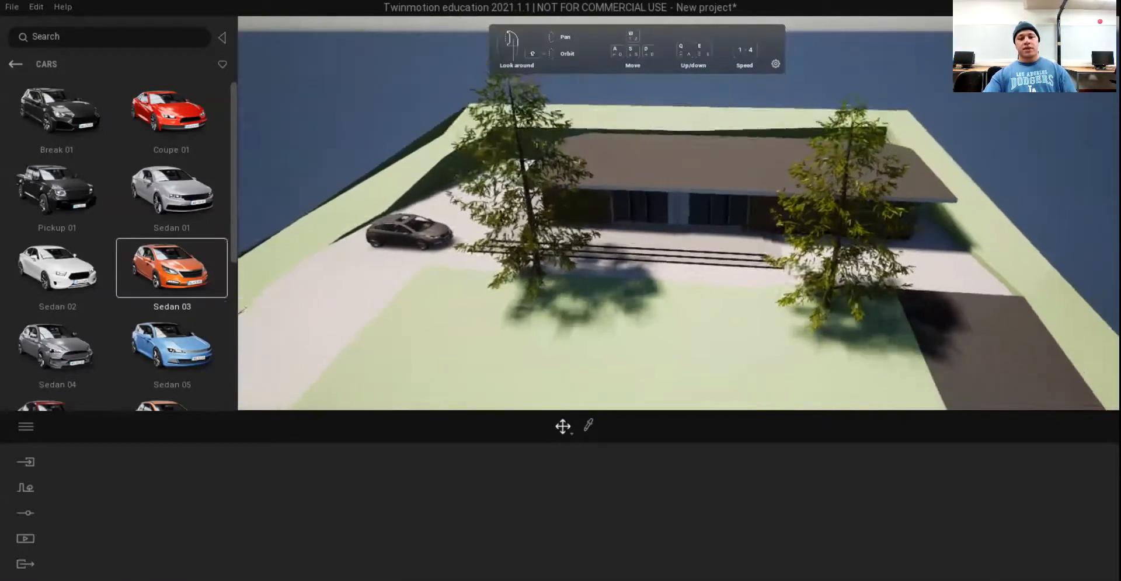
middle_drag(374, 284, 583, 271)
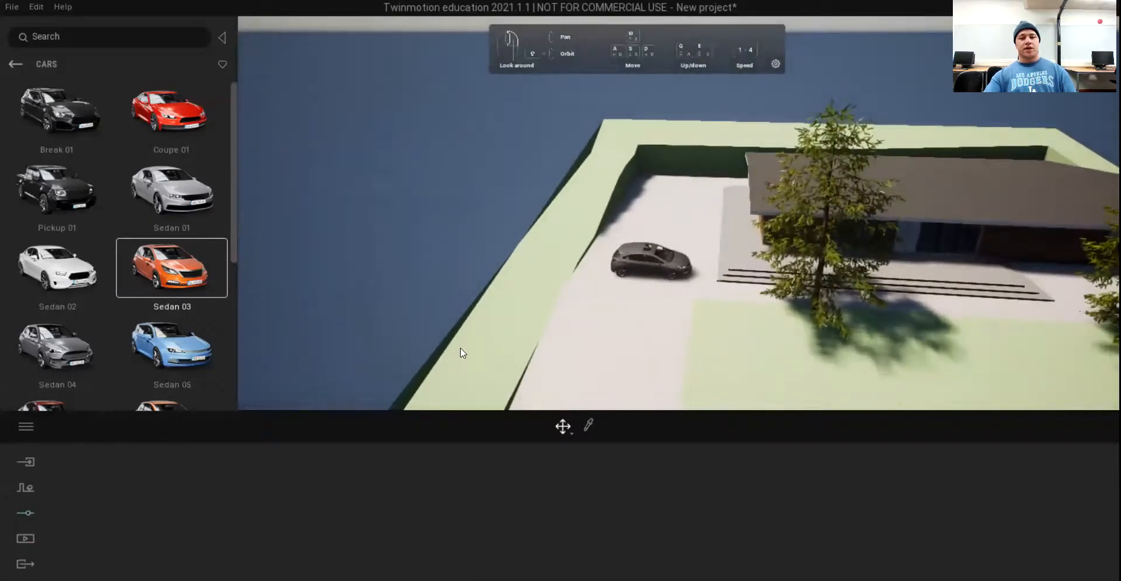
click(18, 64)
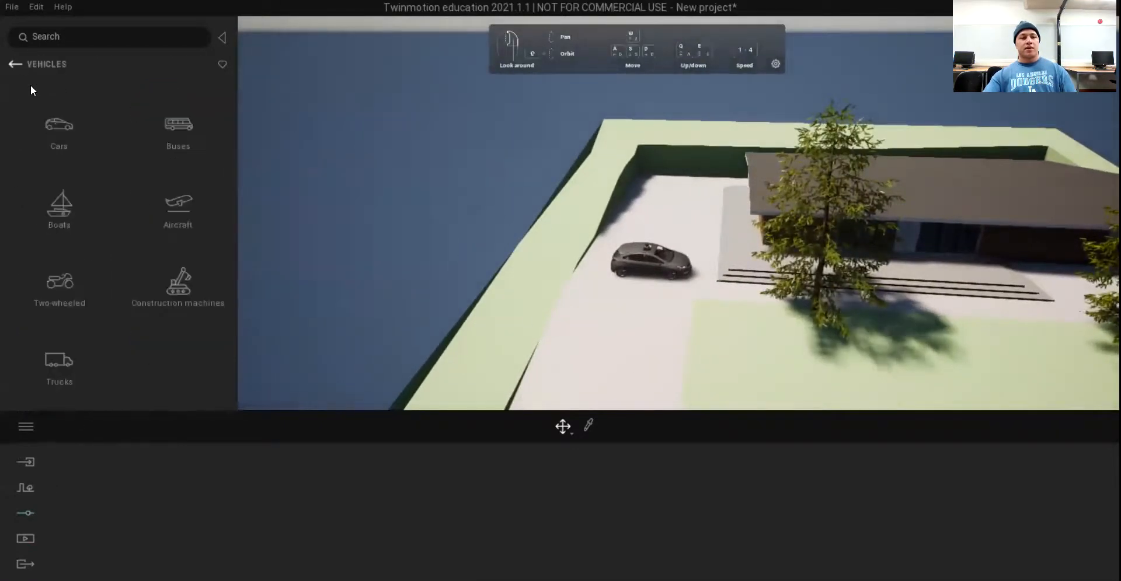
click(16, 64)
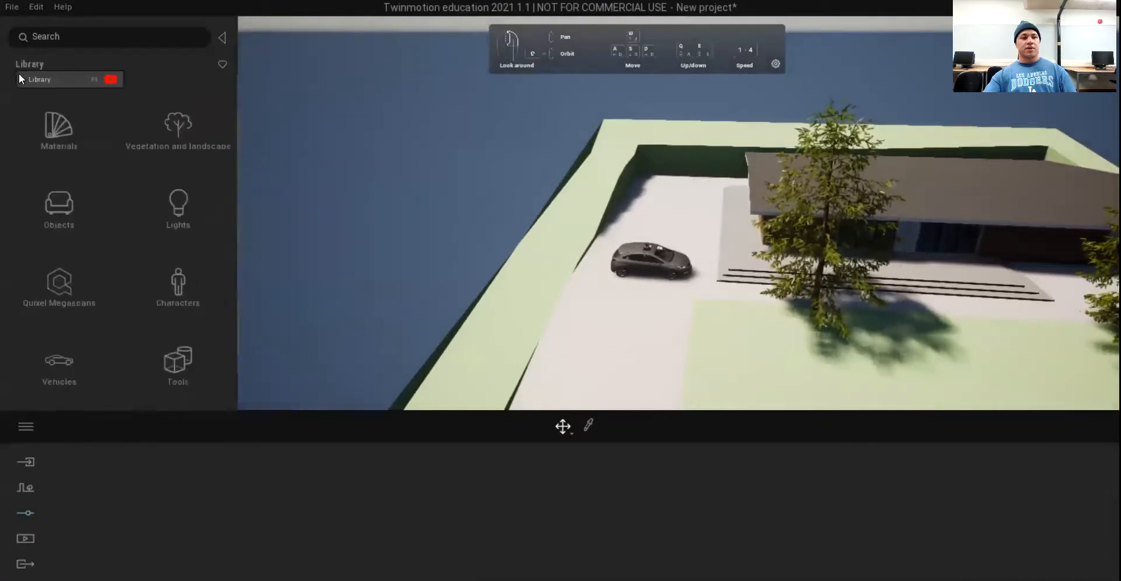
middle_drag(806, 277, 656, 303)
scroll(93, 257, down, 1)
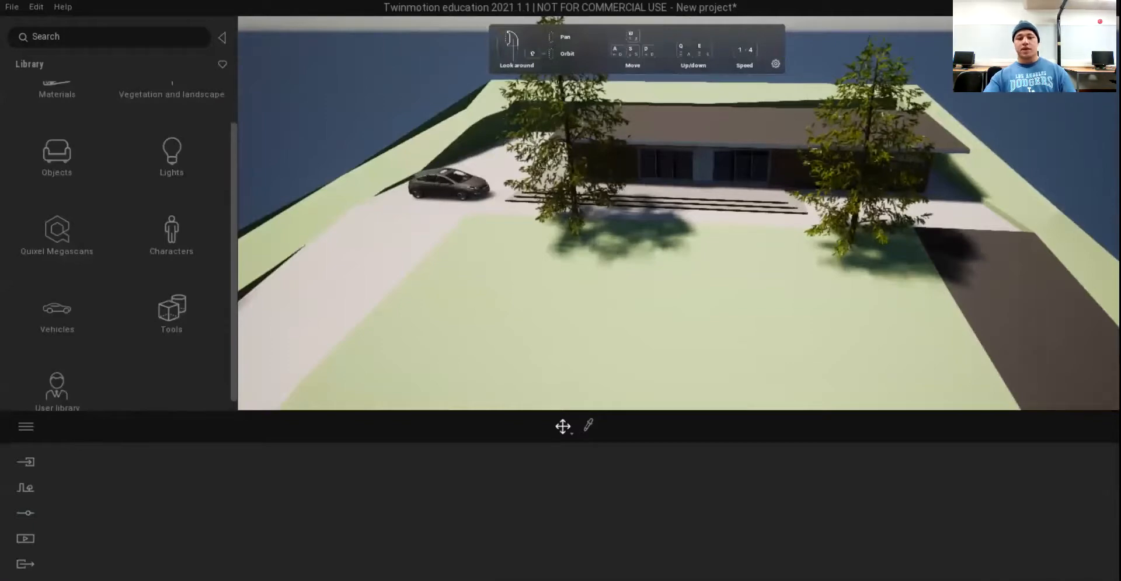
- Switch to Revit and inspect the dining table and chairs on the Level 1 floor plan
mouse_move(502, 580)
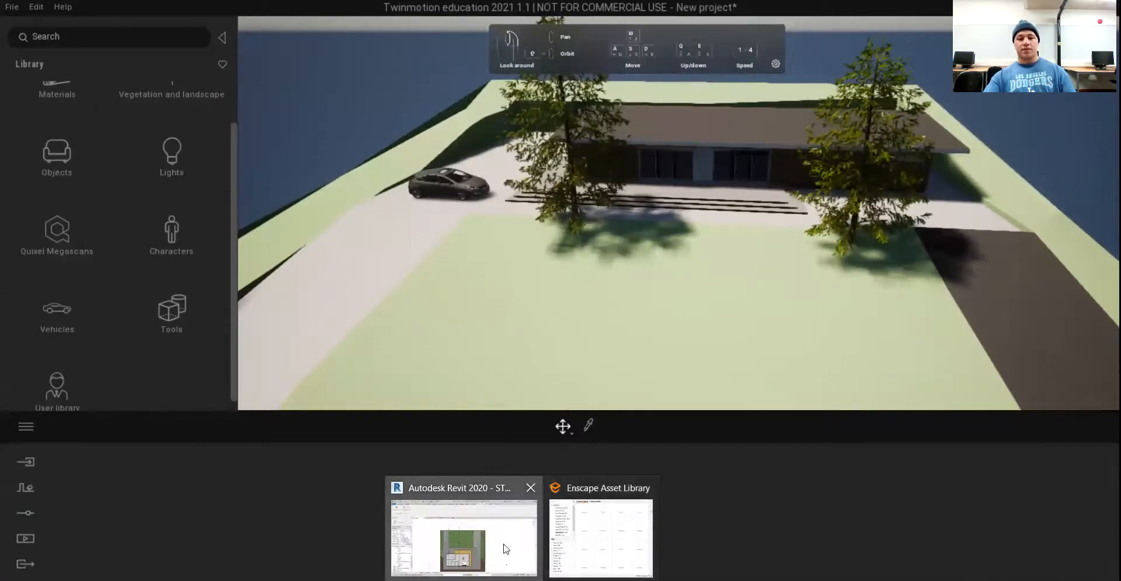
click(503, 546)
scroll(571, 419, up, 4)
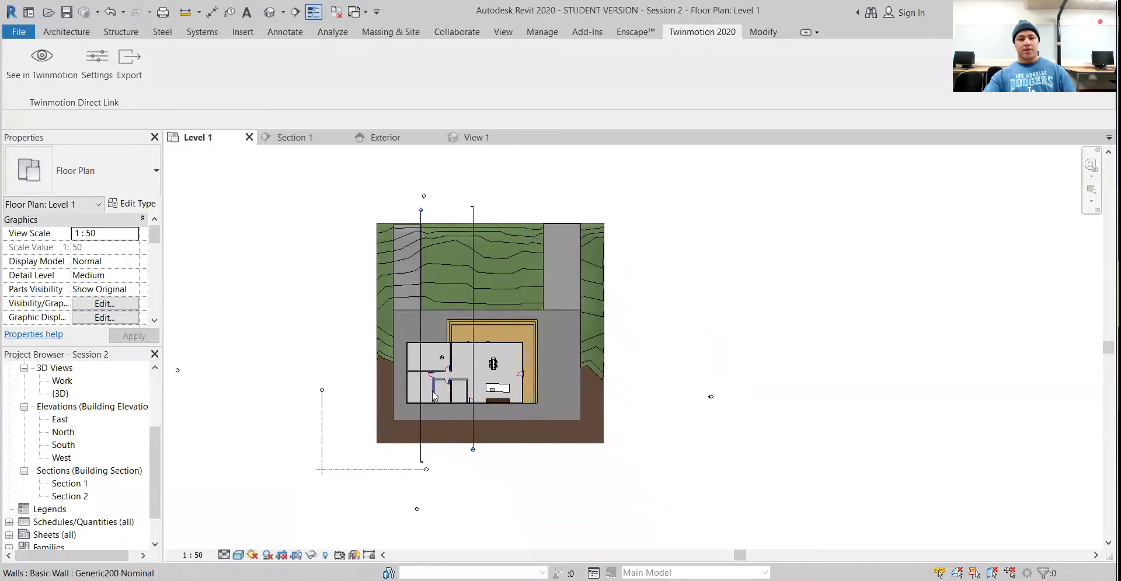
scroll(570, 357, up, 5)
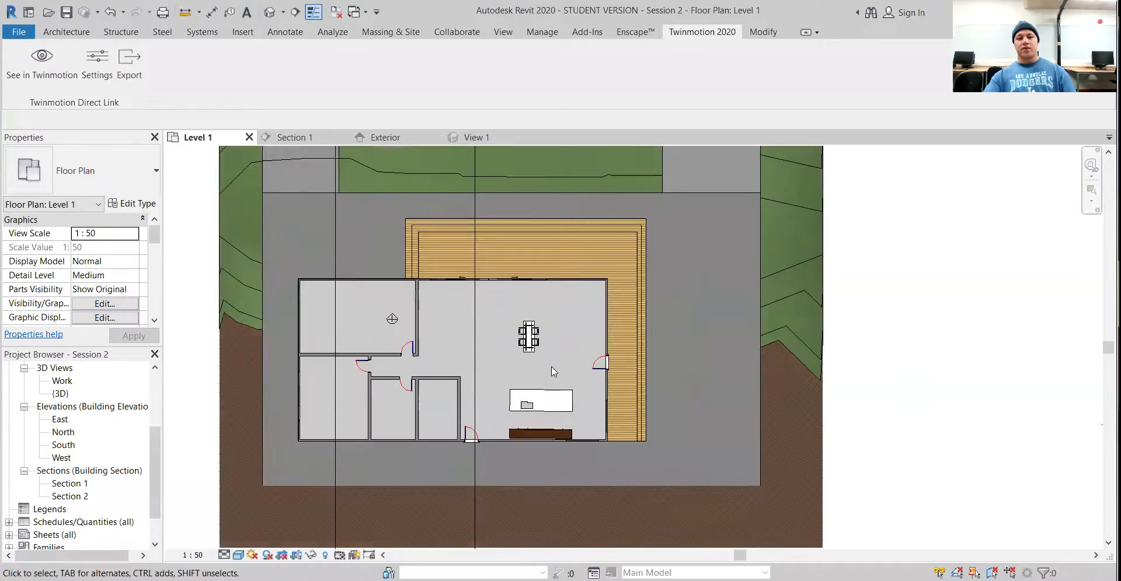
scroll(527, 337, up, 5)
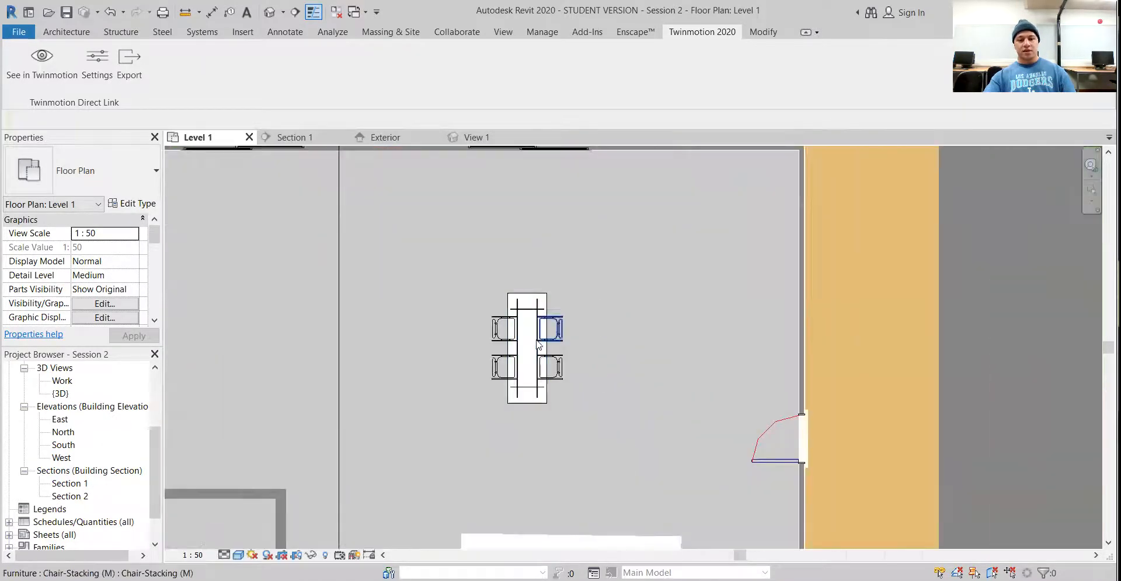
scroll(507, 362, down, 6)
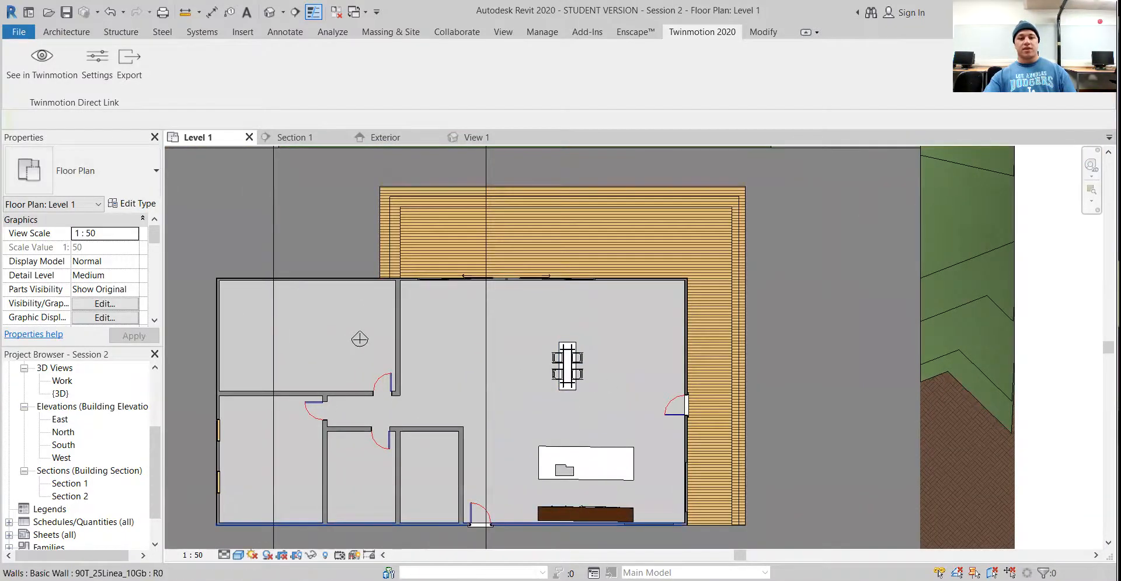
- Switch to Chrome and show the RevitCity, BIMobject, Bimstore and Polantis pages in turn
mouse_move(522, 580)
click(487, 580)
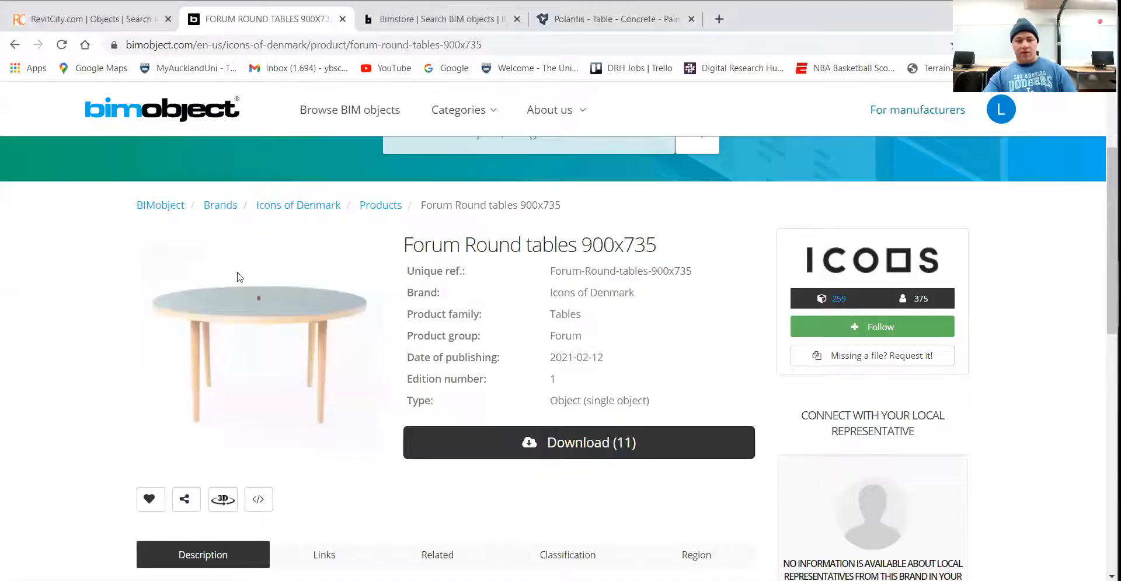
click(112, 19)
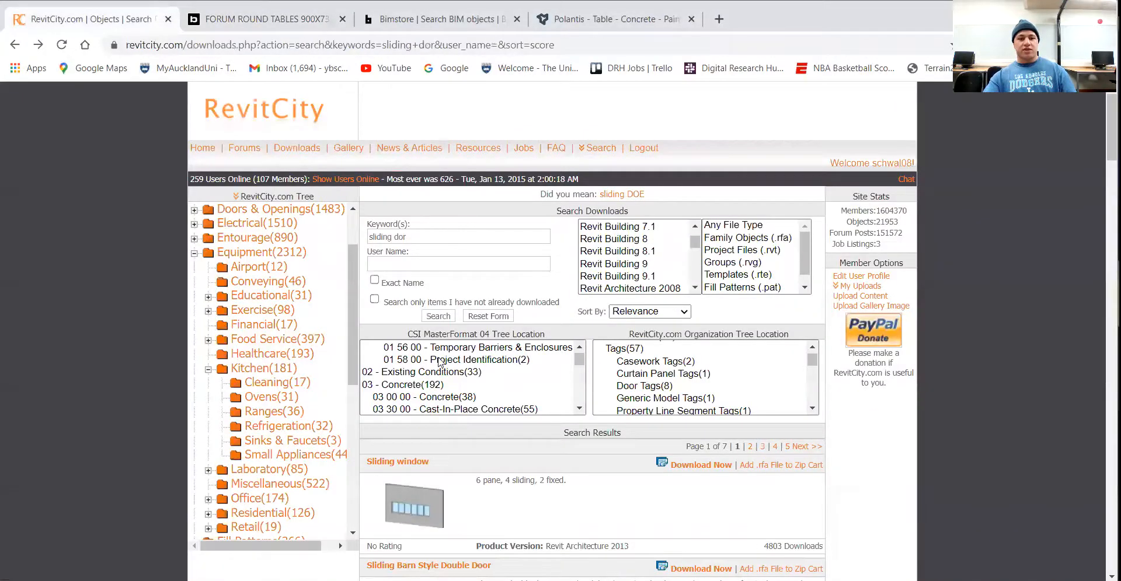
scroll(441, 362, down, 5)
scroll(167, 367, down, 3)
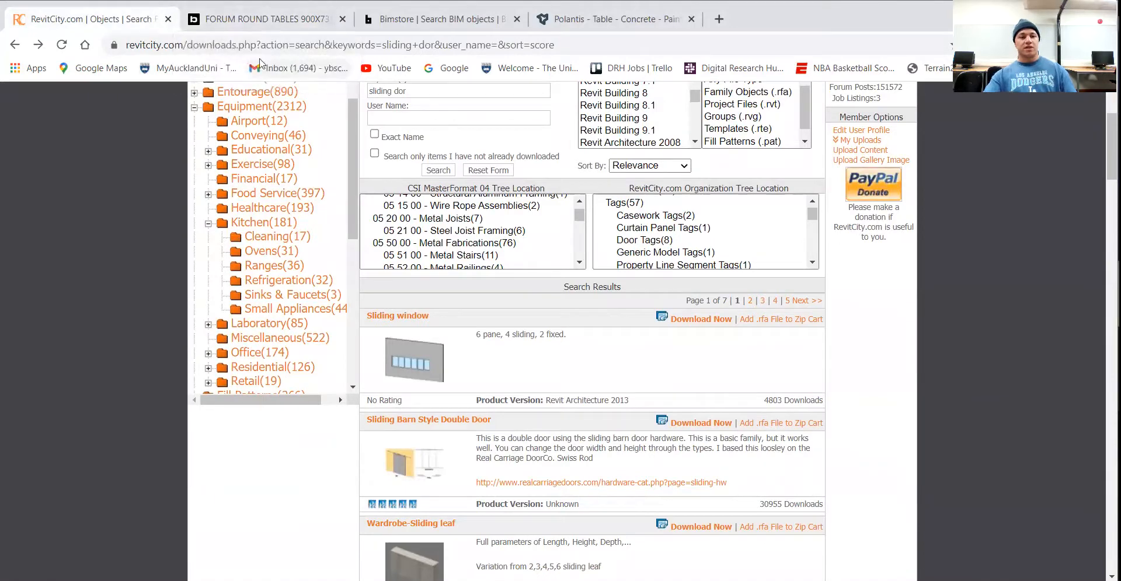
click(268, 23)
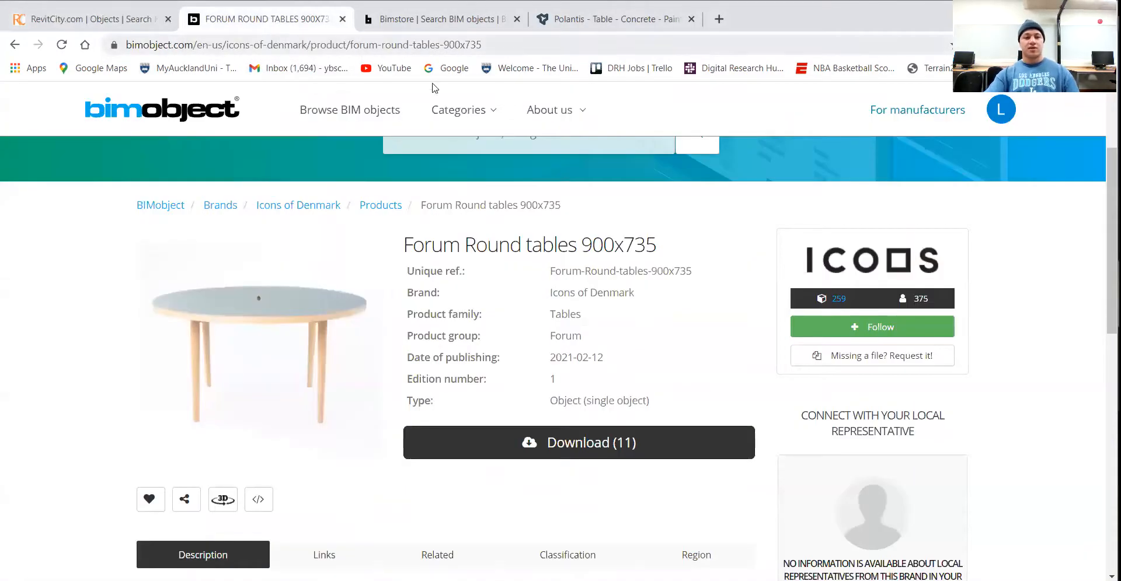
click(397, 27)
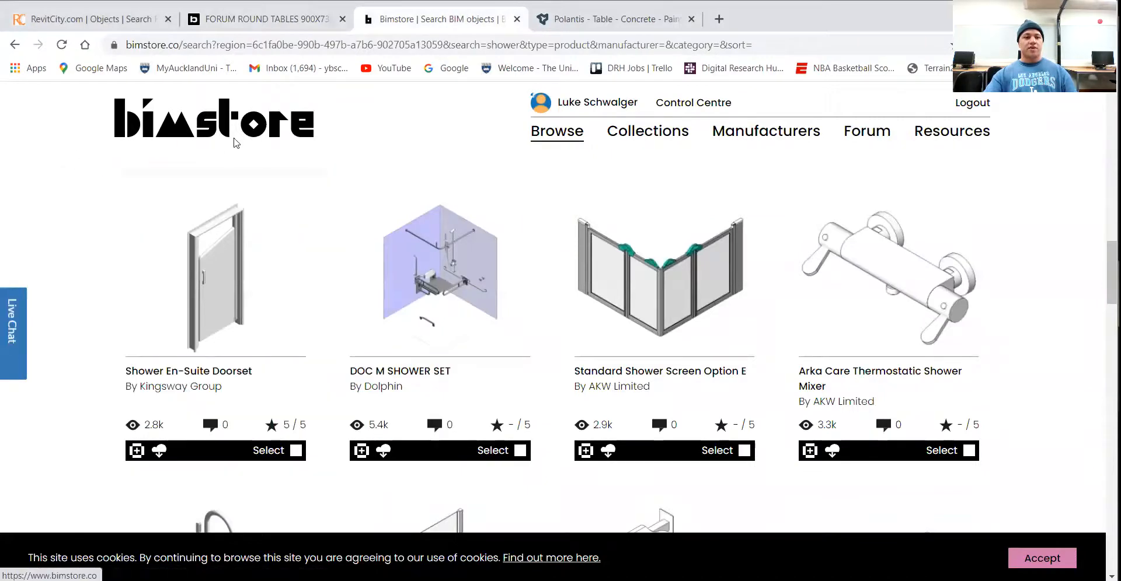
click(601, 22)
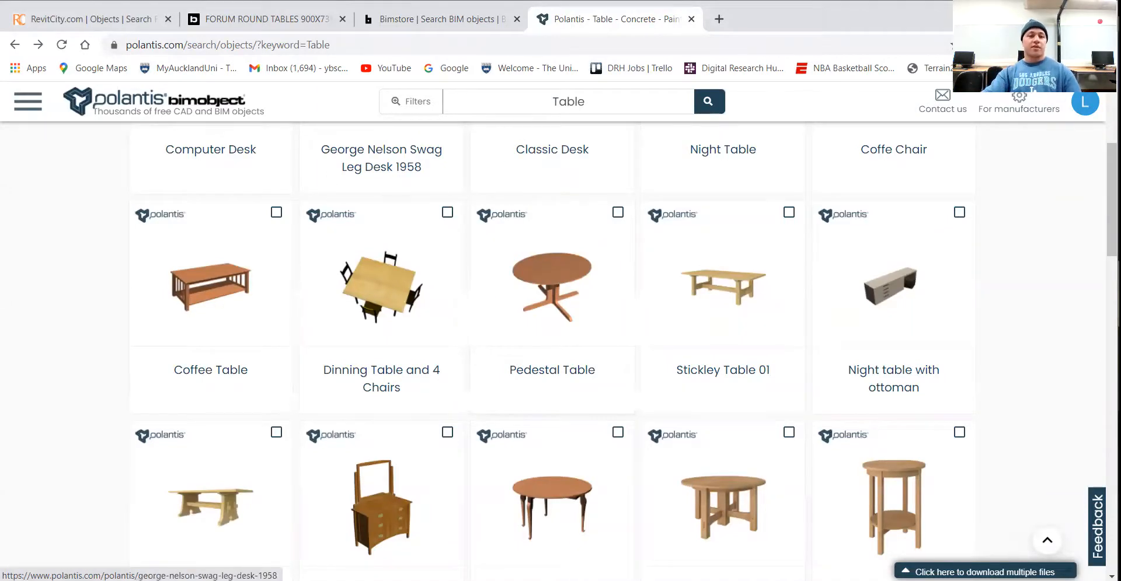
- Revisit the BIMobject and Bimstore pages and look through the table models on Polantis
click(479, 26)
click(610, 19)
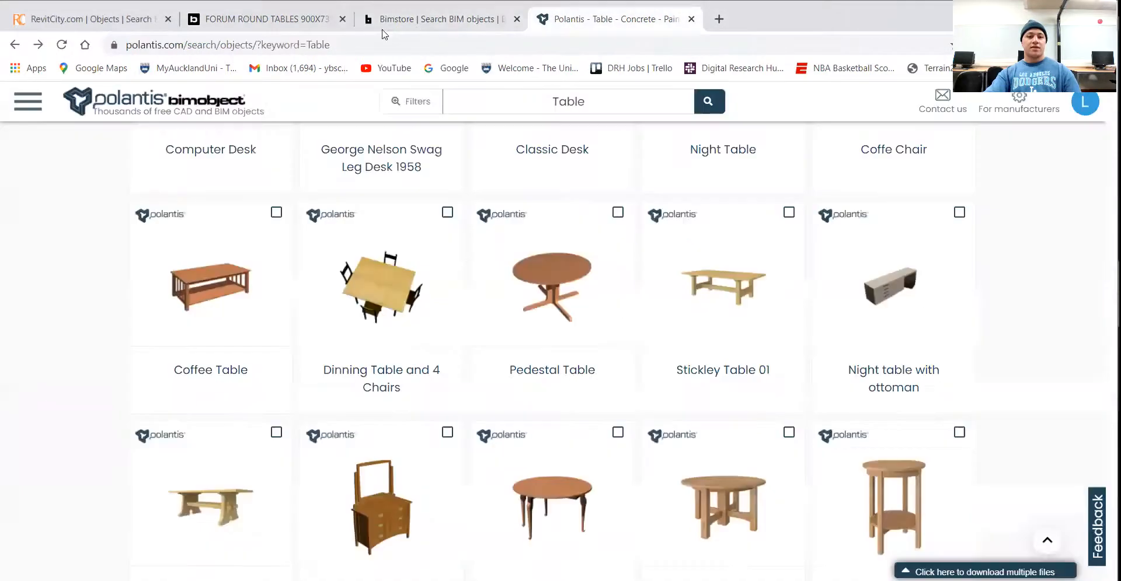
click(277, 24)
click(432, 20)
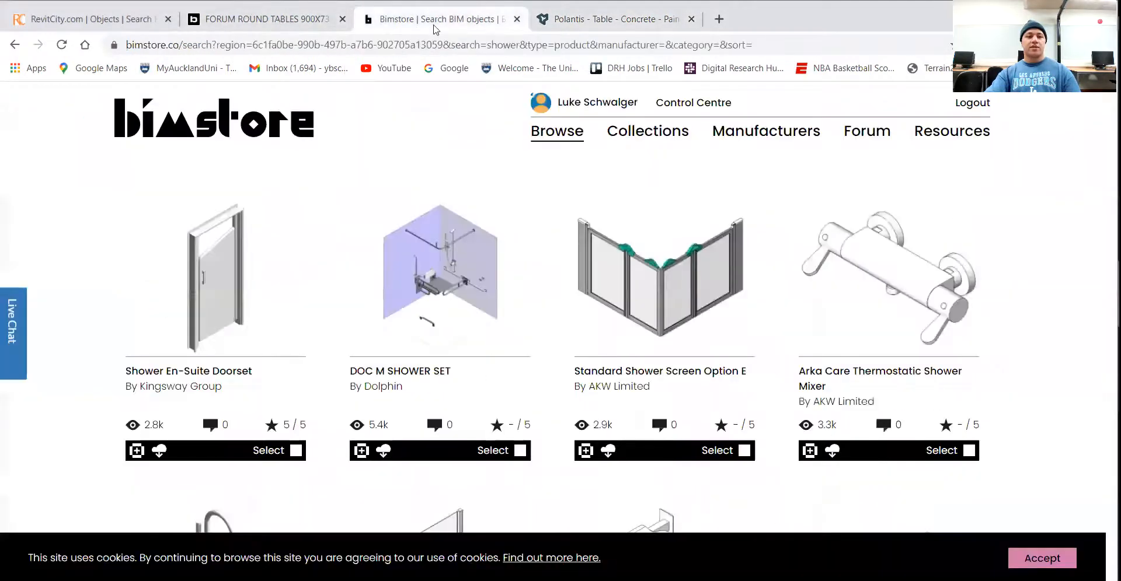
click(591, 23)
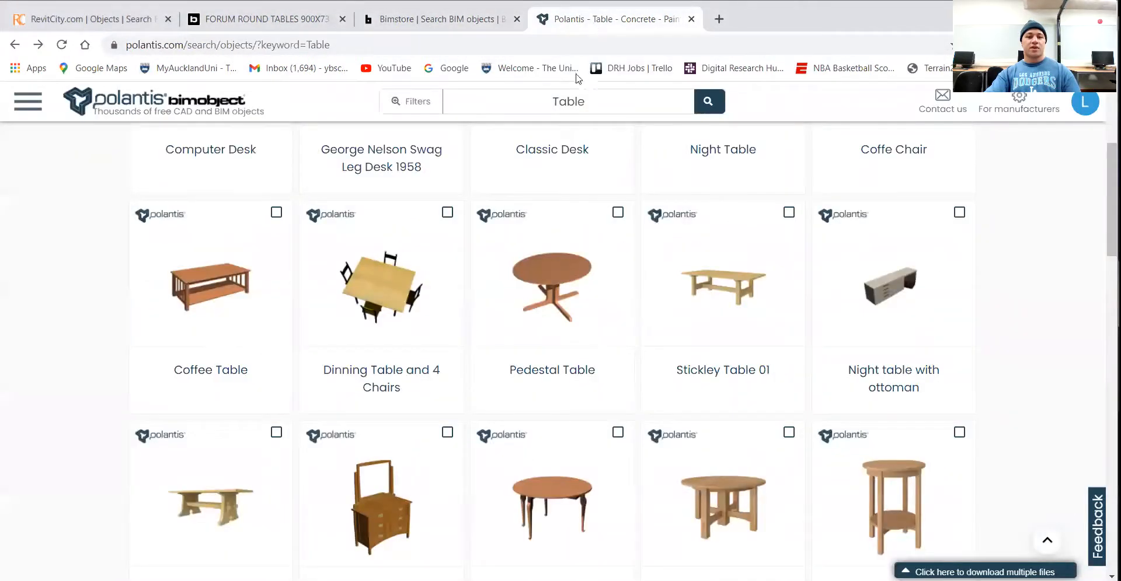
scroll(574, 249, down, 2)
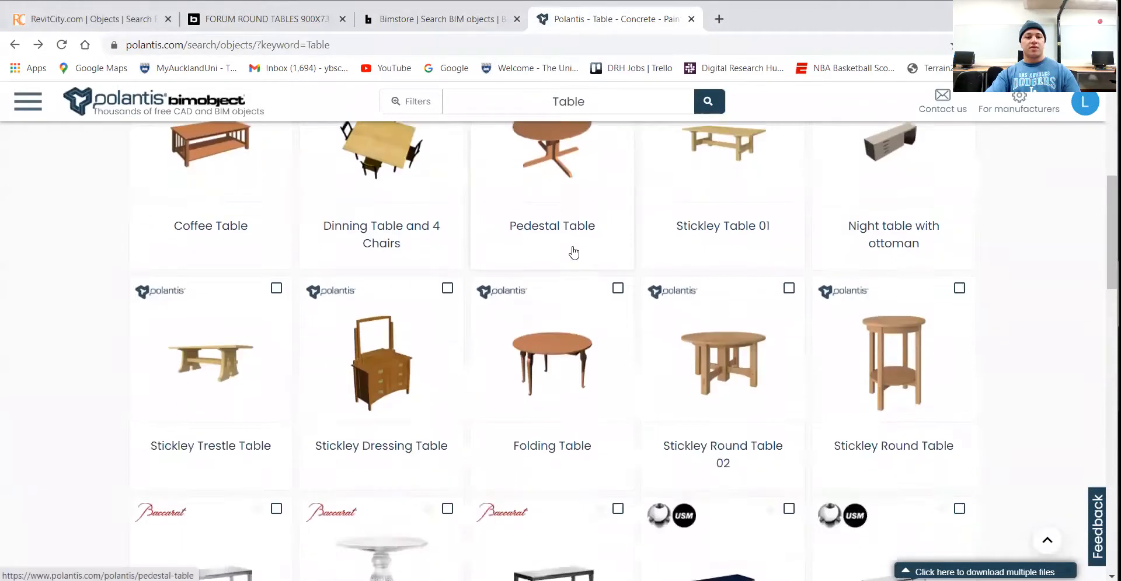
scroll(576, 257, down, 2)
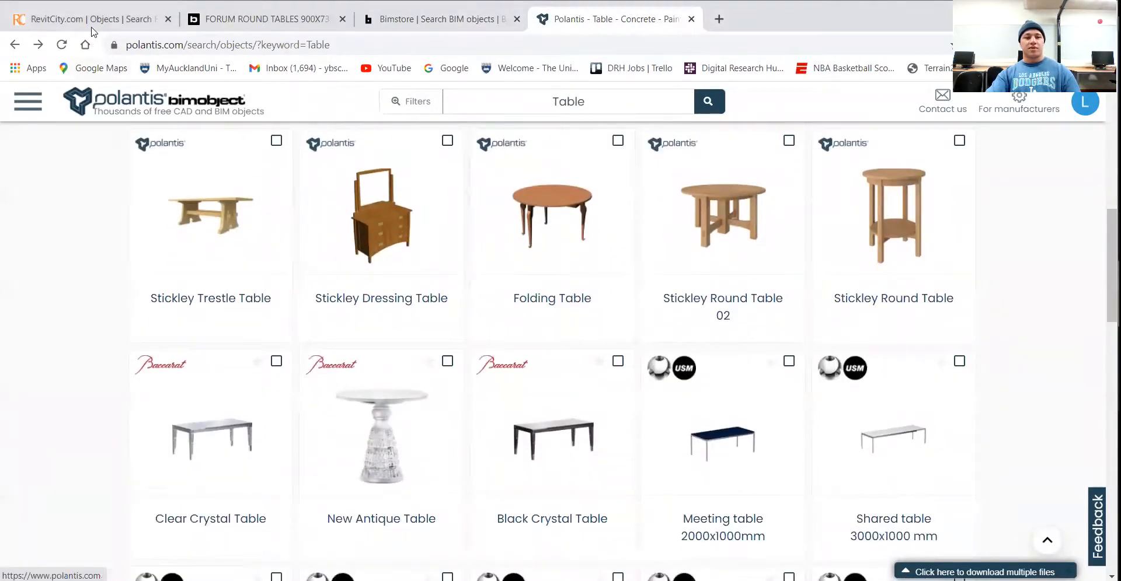
- Look through the sliding door and window families in the RevitCity search results
click(104, 22)
scroll(428, 295, down, 2)
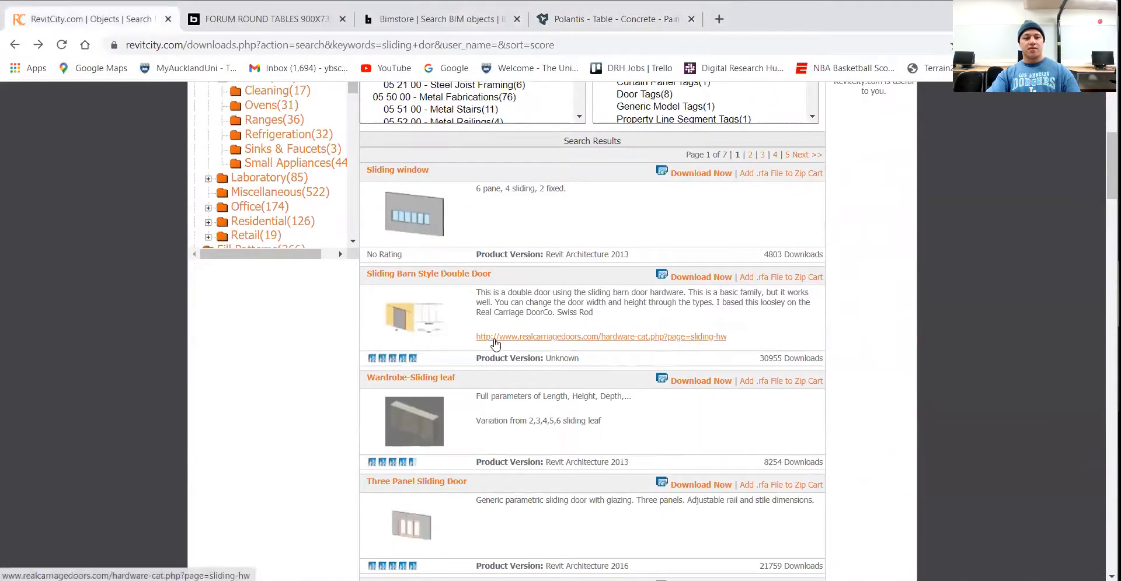
scroll(495, 344, down, 5)
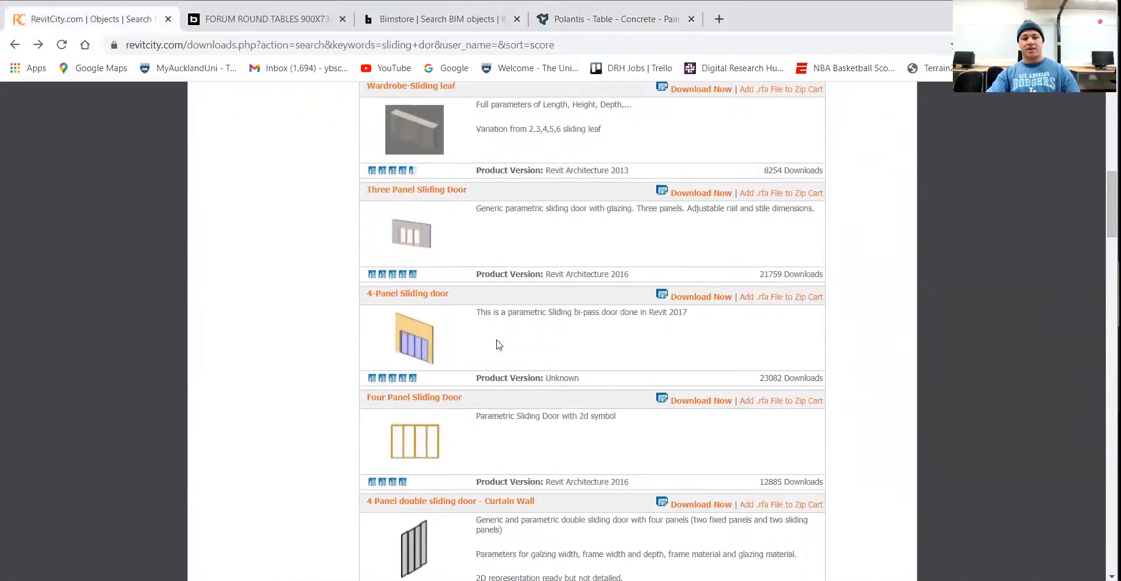
scroll(497, 345, down, 1)
scroll(499, 355, down, 7)
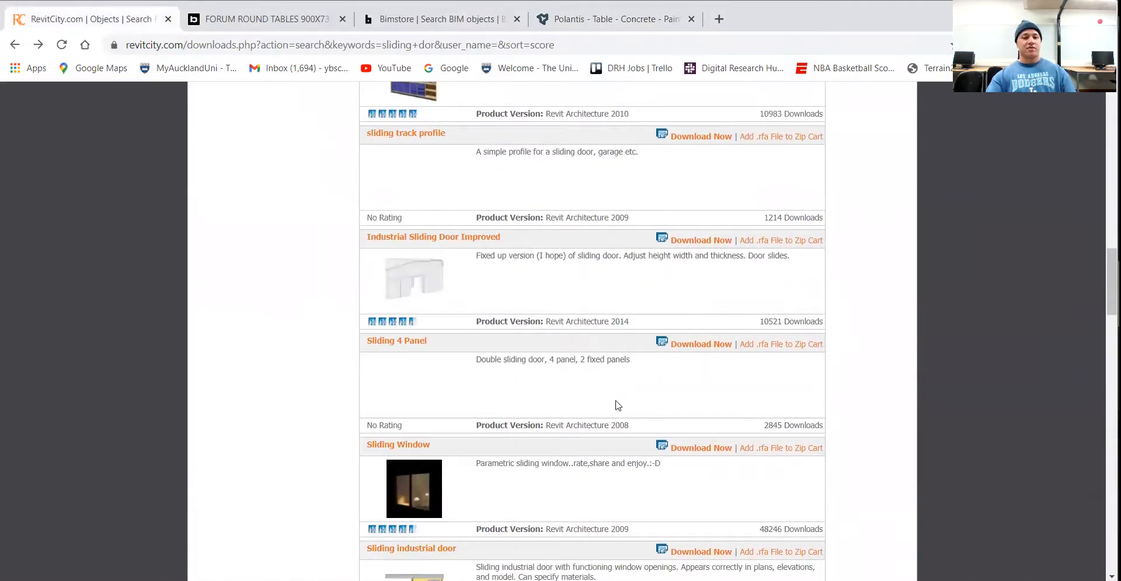
scroll(617, 406, down, 3)
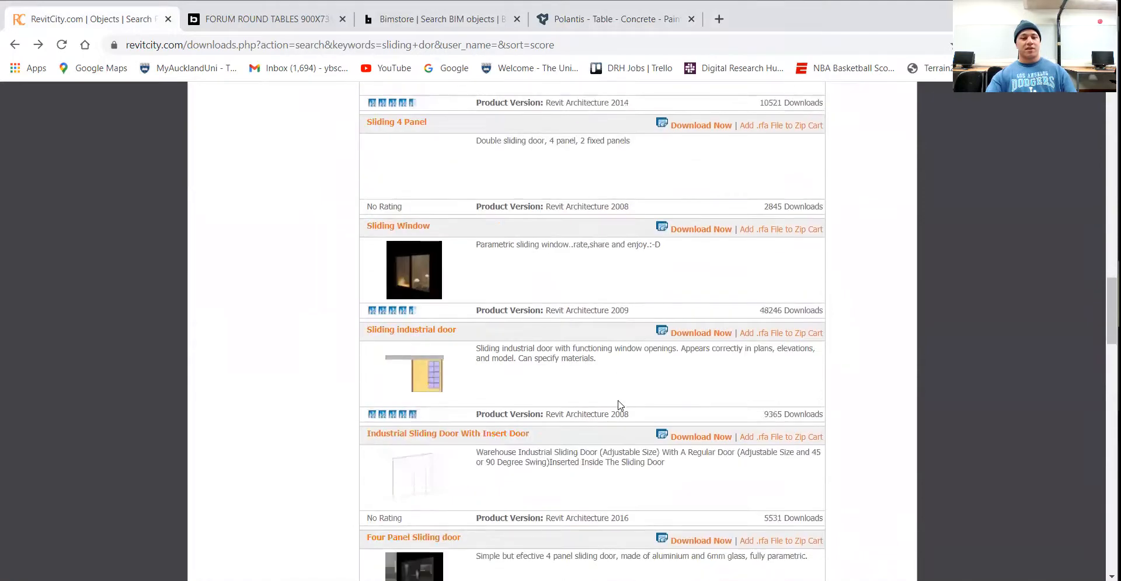
scroll(620, 403, down, 5)
scroll(623, 394, up, 13)
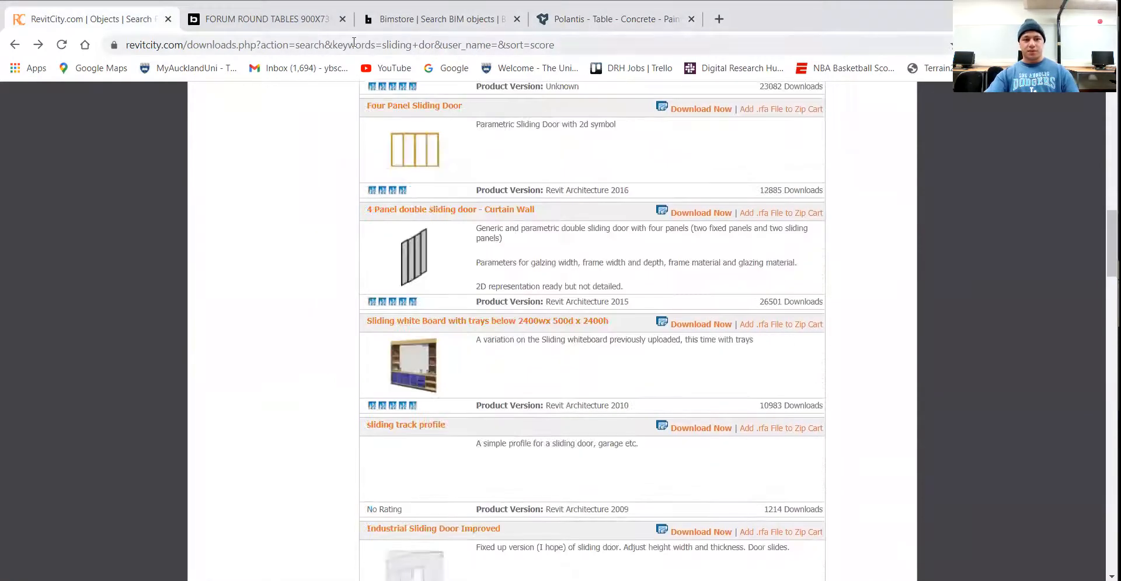
- Compare the BIMobject, Bimstore and Polantis pages once more and return to the RevitCity results
click(316, 19)
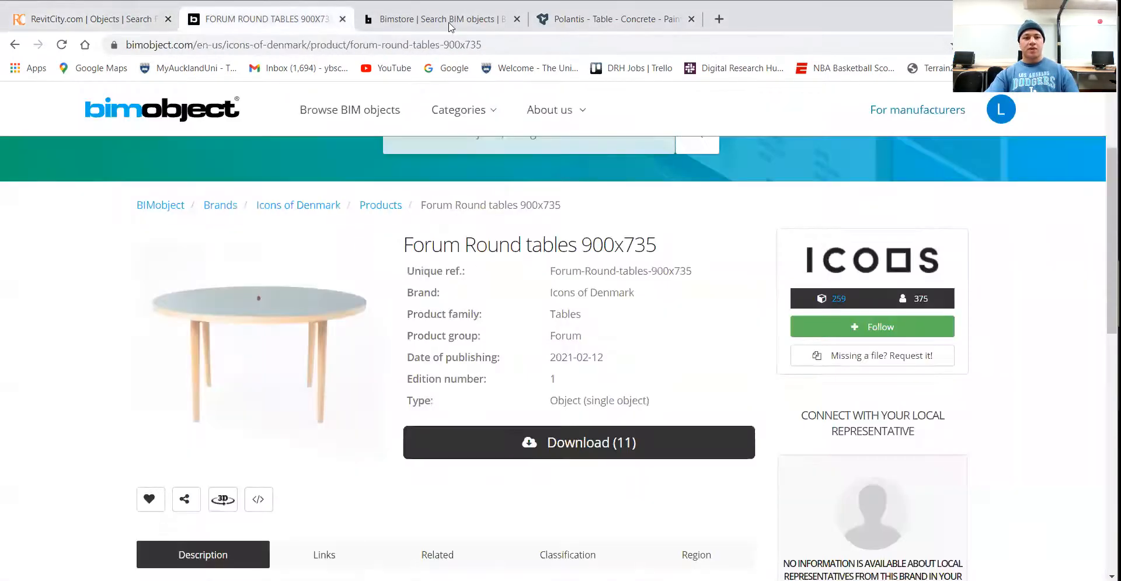
click(420, 21)
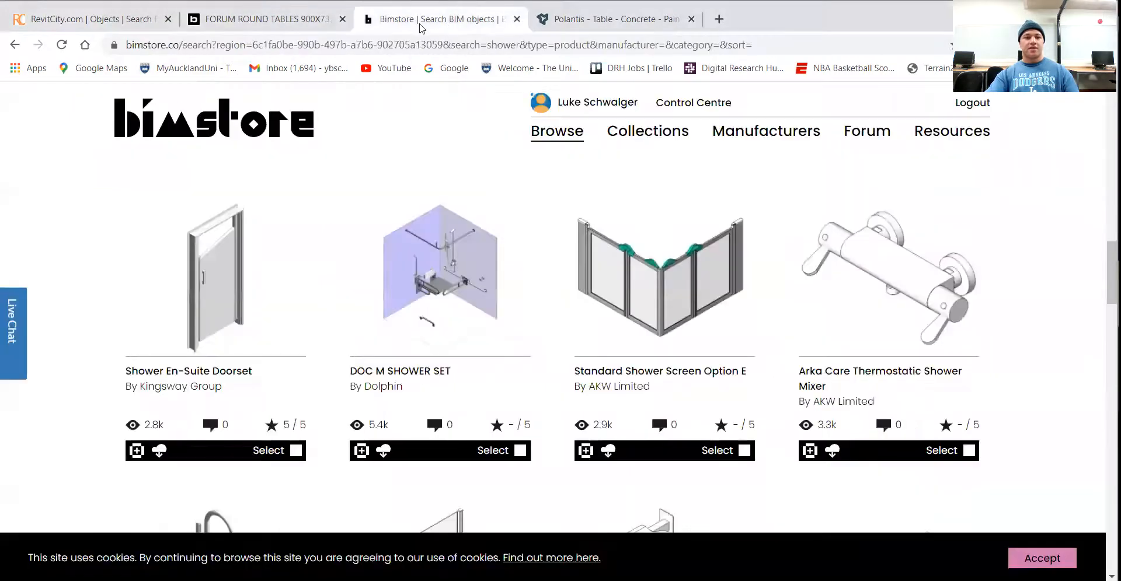
click(564, 24)
click(120, 23)
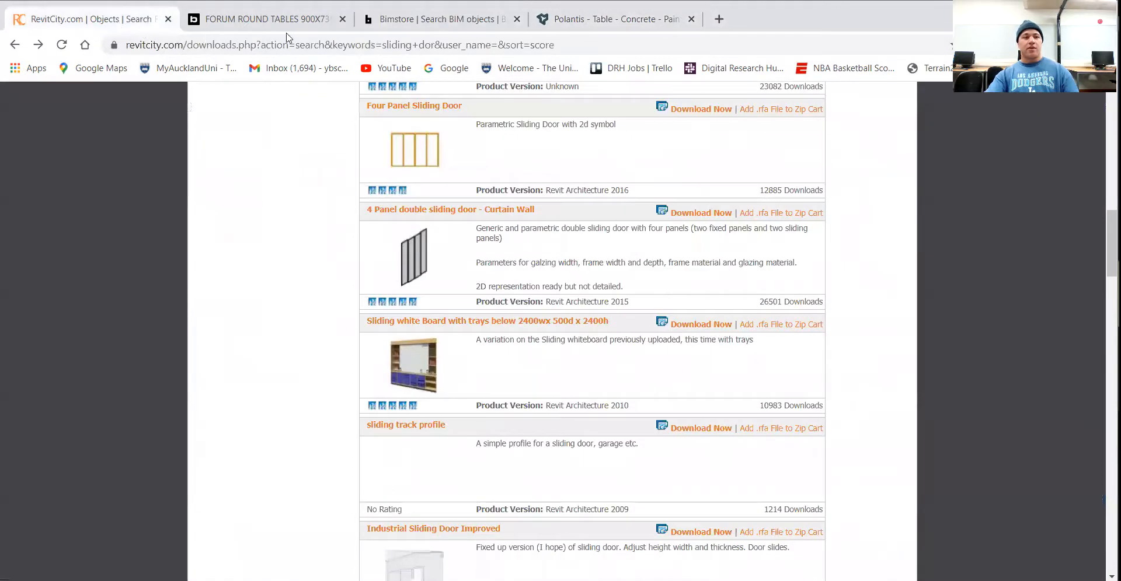